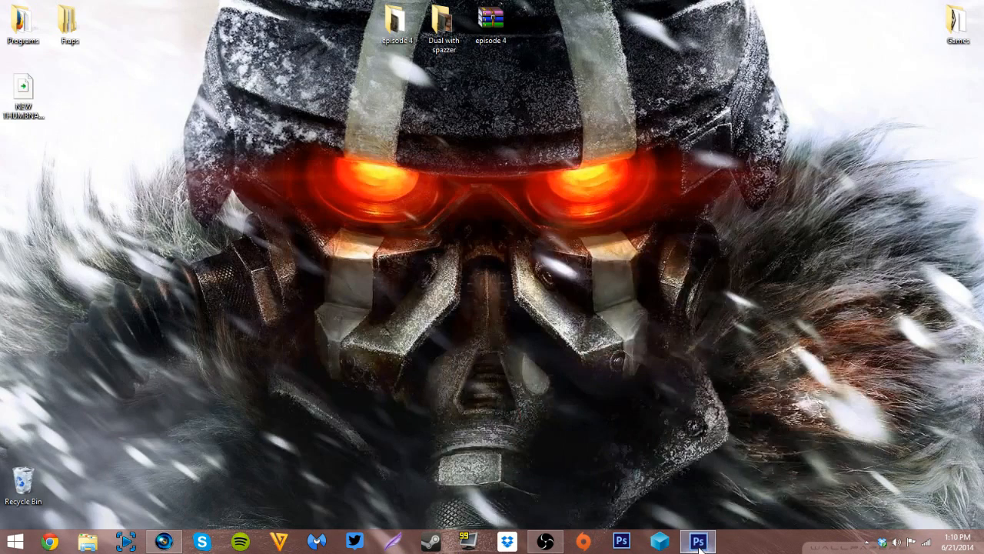
# Switch to the running Vegas Pro 11.0 window with its empty project.
pyautogui.rightClick(699, 543)
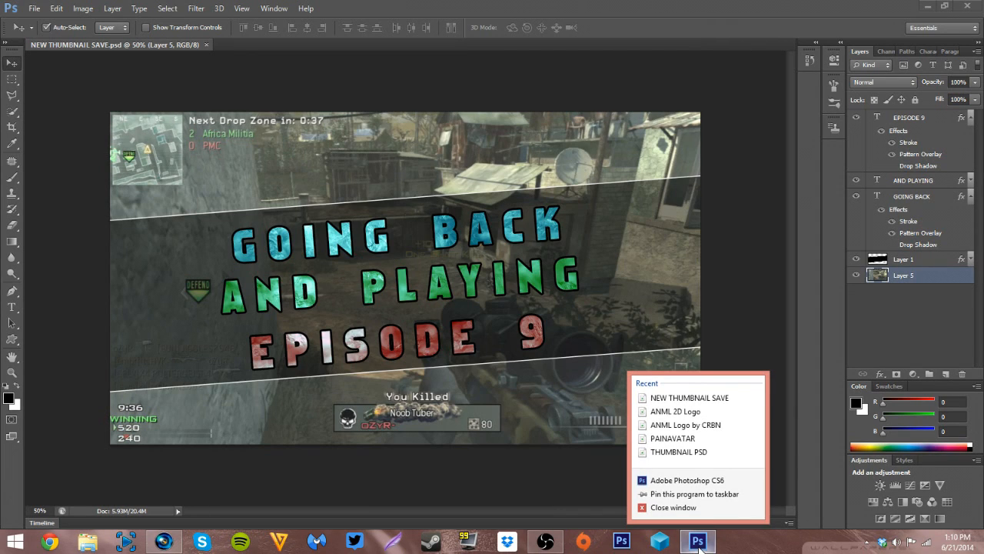
pyautogui.click(719, 546)
pyautogui.rightClick(164, 542)
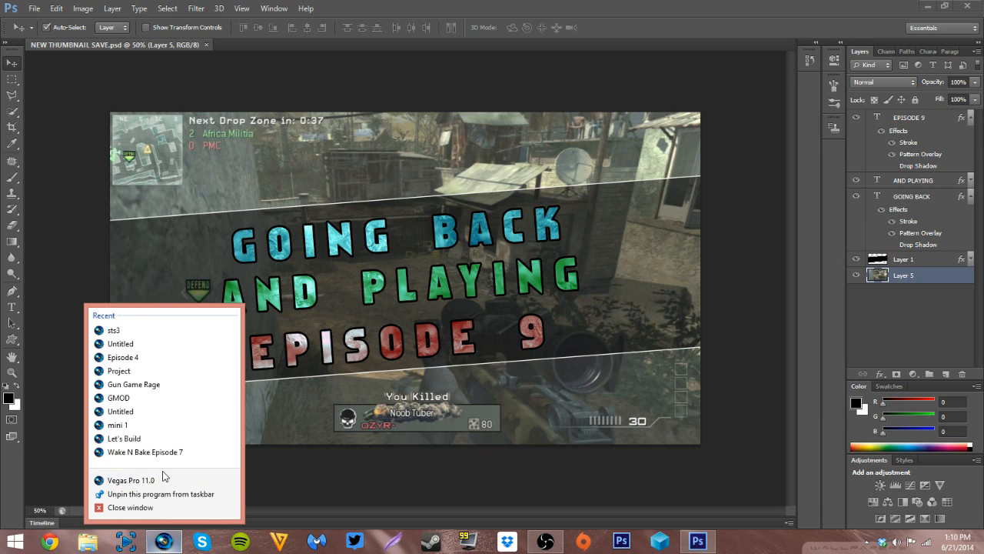
pyautogui.click(165, 546)
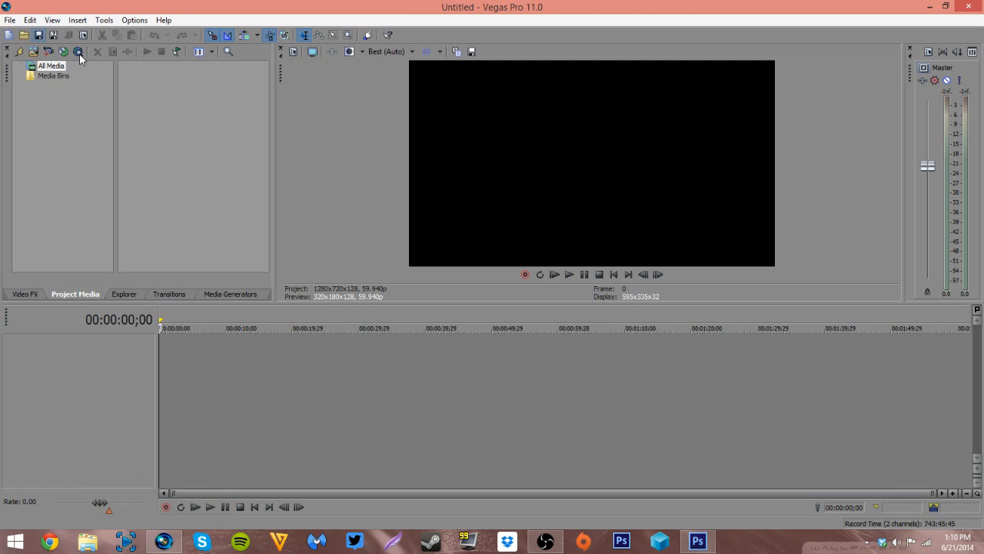
# Open a My Great Game gameplay capture from the Videos folder and place it on the timeline.
pyautogui.click(11, 20)
pyautogui.click(29, 41)
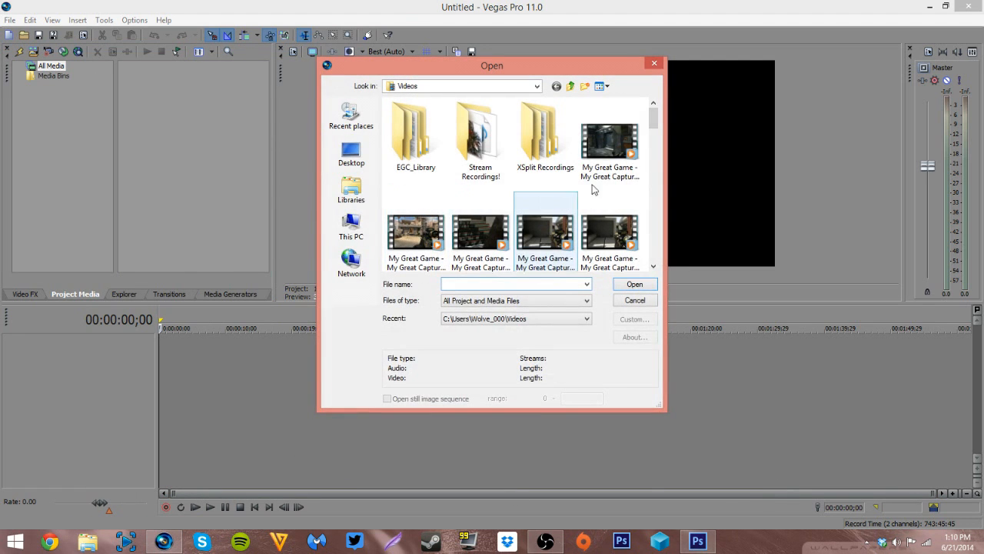
pyautogui.scroll(-5, 616, 215)
pyautogui.scroll(-2, 643, 238)
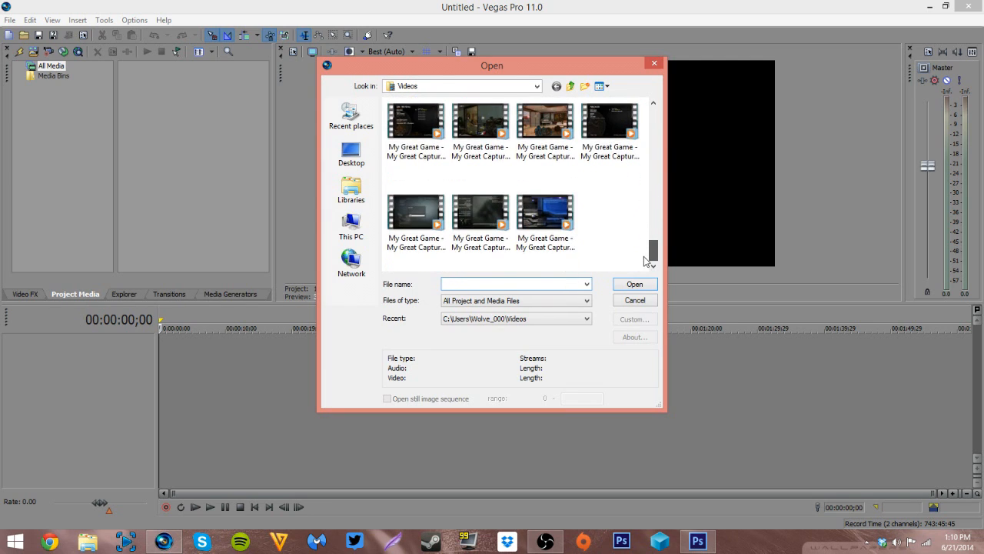
pyautogui.click(480, 138)
pyautogui.click(634, 285)
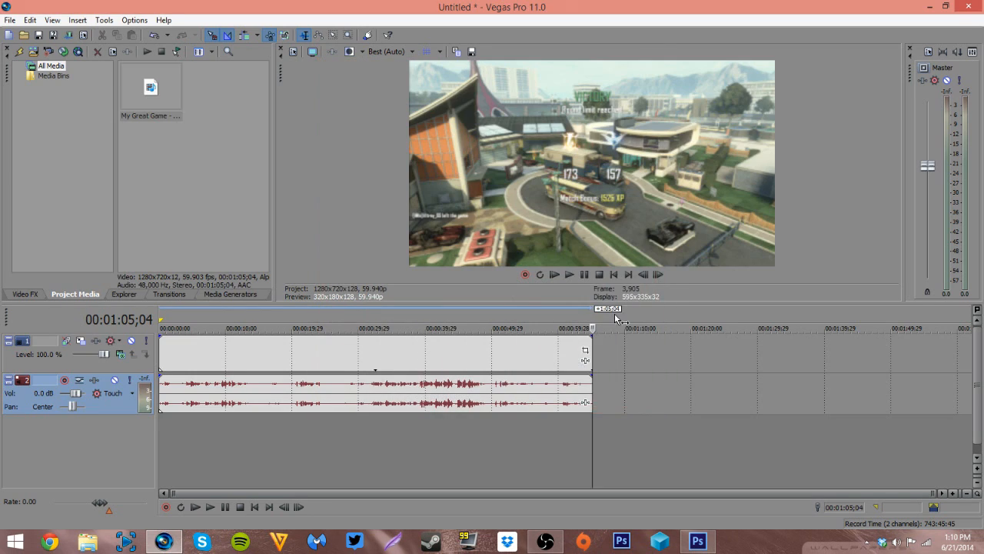
# Move the gameplay clip along the timeline so that it starts at about 28 seconds.
pyautogui.click(585, 354)
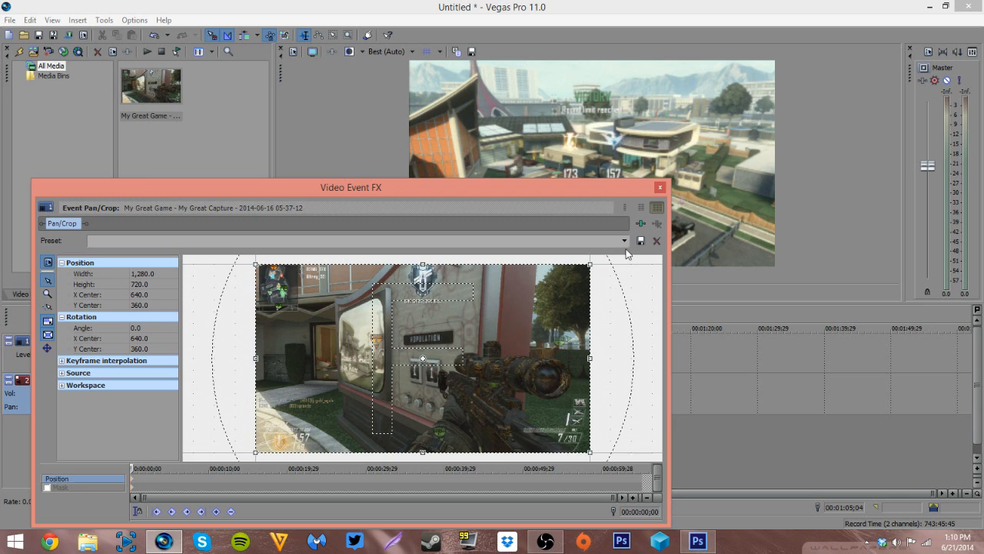
pyautogui.click(659, 187)
pyautogui.moveTo(230, 368); pyautogui.dragTo(431, 357)
# Set the video event to Disable resample and turn off Maintain aspect ratio in its properties.
pyautogui.rightClick(431, 357)
pyautogui.click(443, 352)
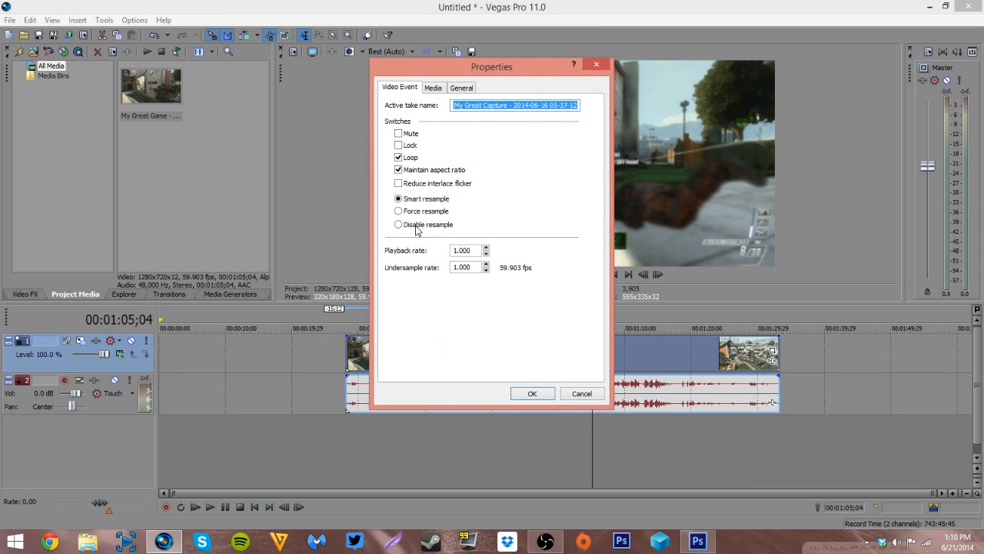
pyautogui.click(416, 227)
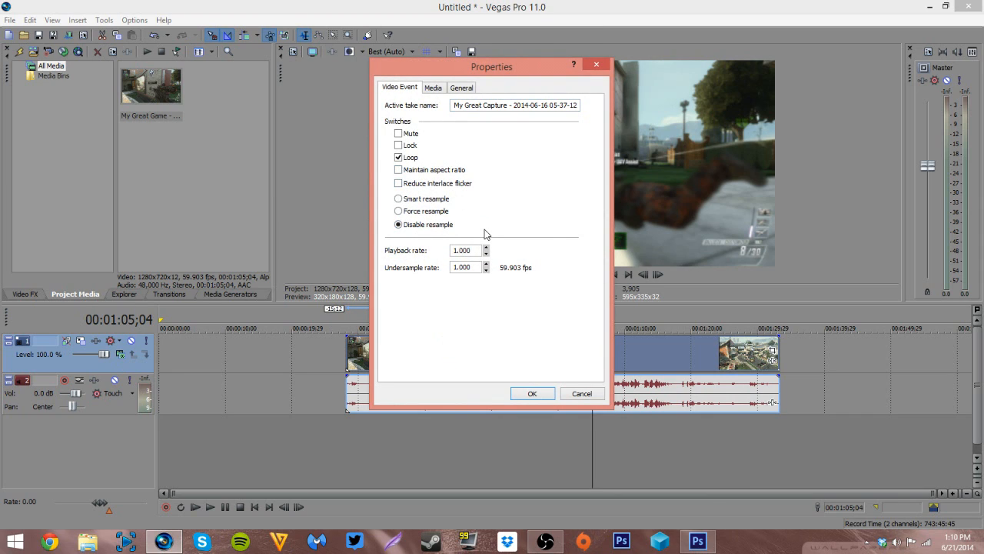
pyautogui.click(529, 394)
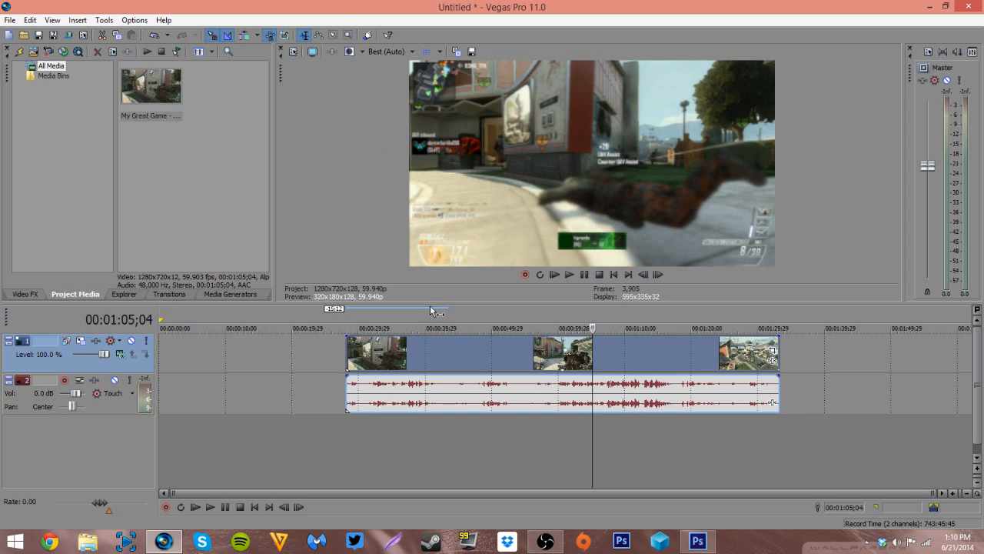
# Apply the NO BLACK BARS pan/crop preset to the gameplay clip.
pyautogui.click(470, 350)
pyautogui.click(518, 347)
pyautogui.click(533, 354)
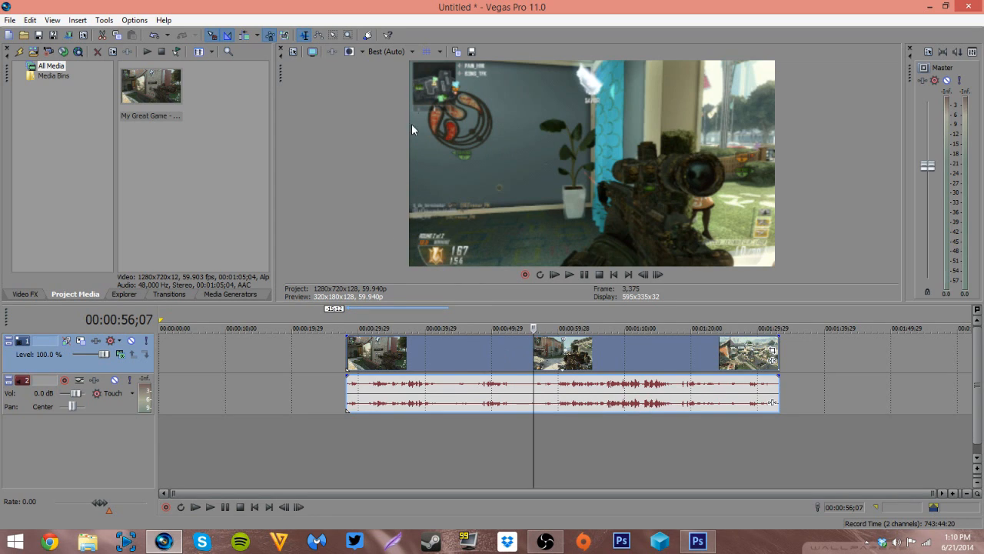
pyautogui.click(772, 352)
pyautogui.click(624, 241)
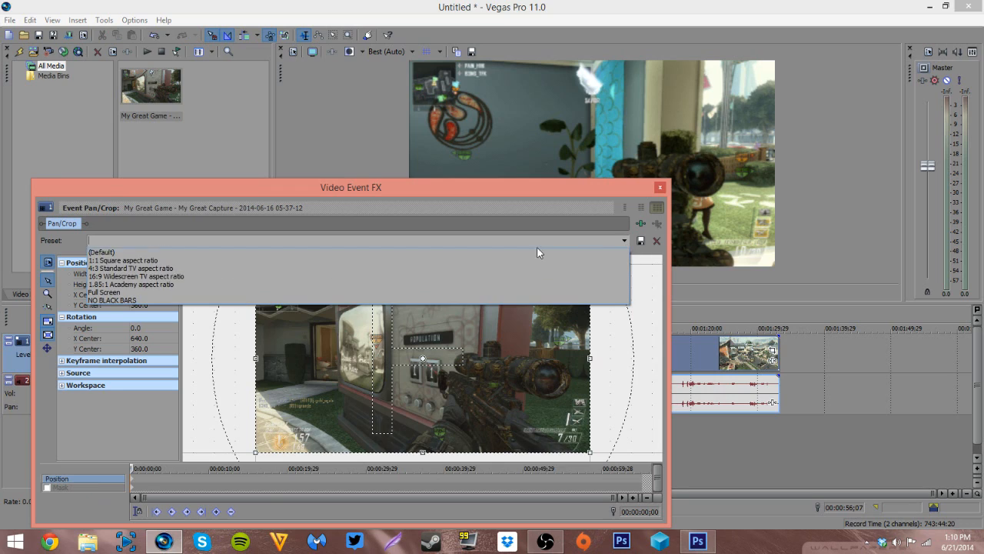
pyautogui.click(239, 301)
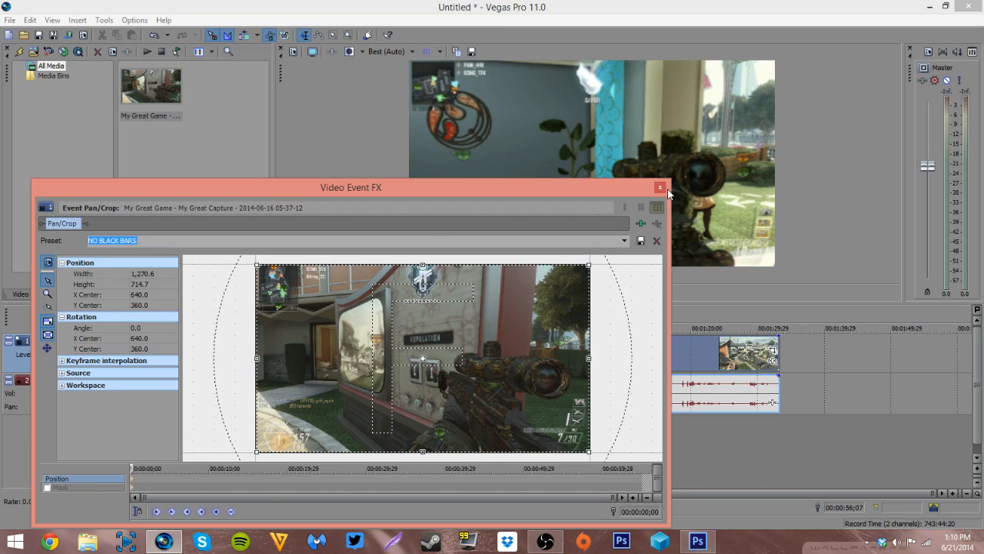
pyautogui.click(660, 187)
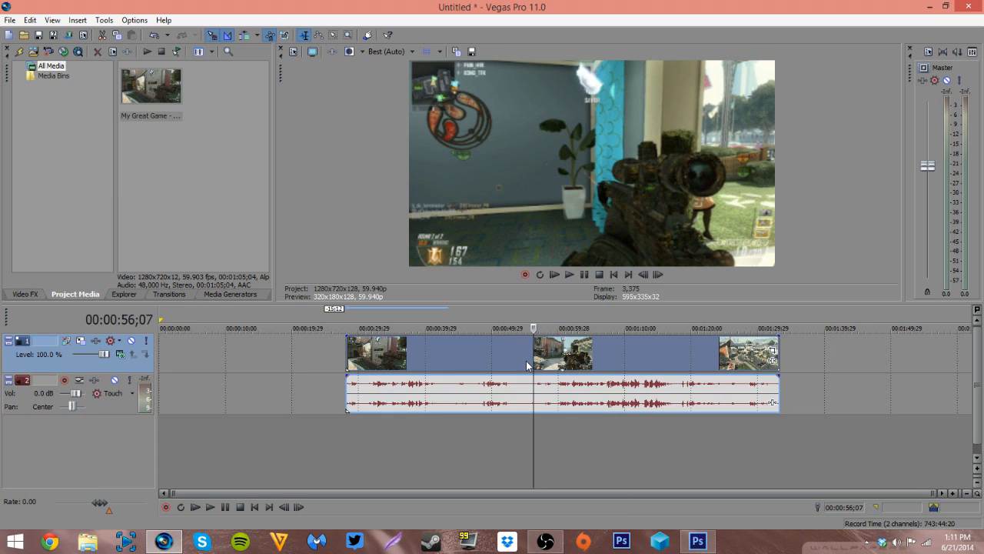
# Split the gameplay clip at the wanted frame, at 00:00:36;25 on the timeline.
pyautogui.click(408, 358)
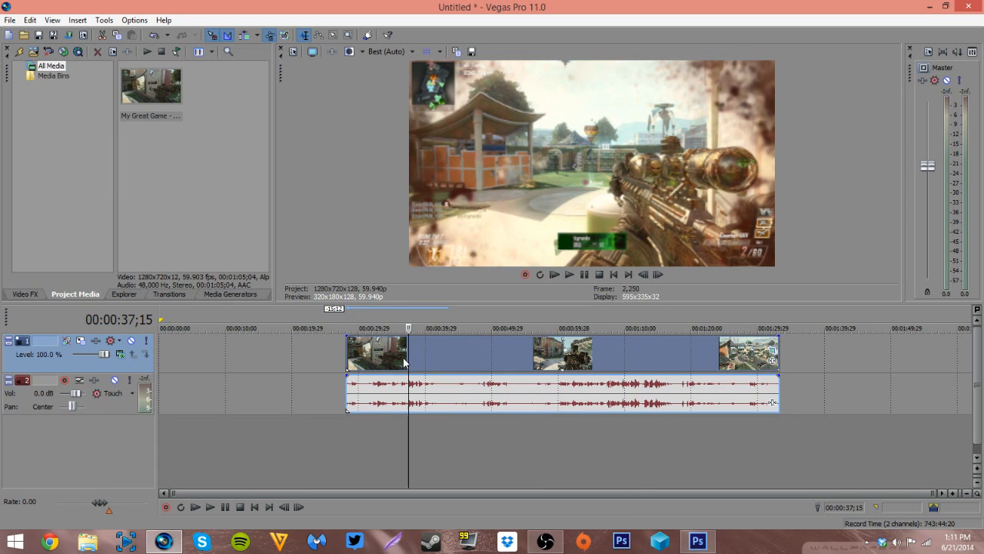
pyautogui.press('Left')
pyautogui.press('Left')
pyautogui.press('Left')
pyautogui.press('Left')
pyautogui.press('Left')
pyautogui.press('Left')
pyautogui.press('Left')
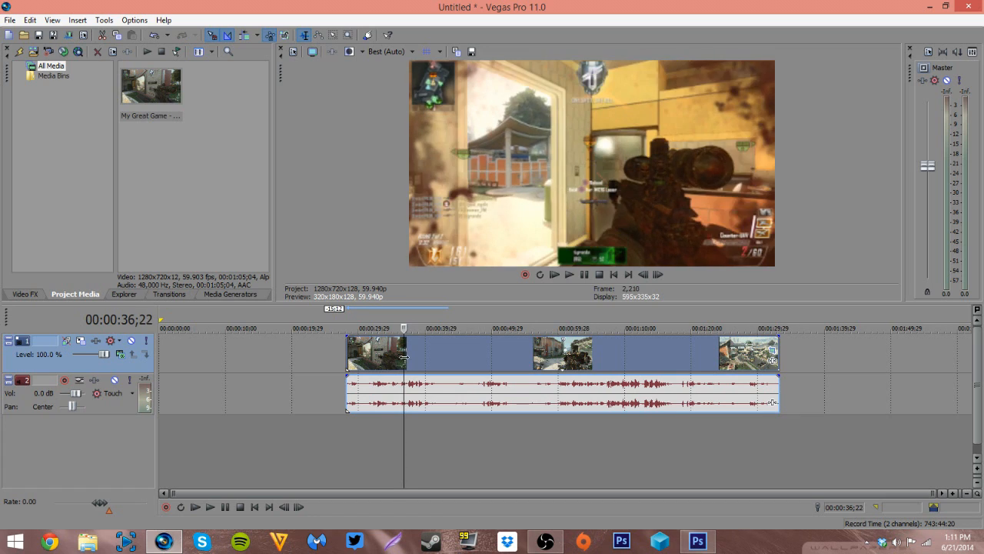
pyautogui.press('Left')
pyautogui.press('Left')
pyautogui.press('Right')
pyautogui.press('Right')
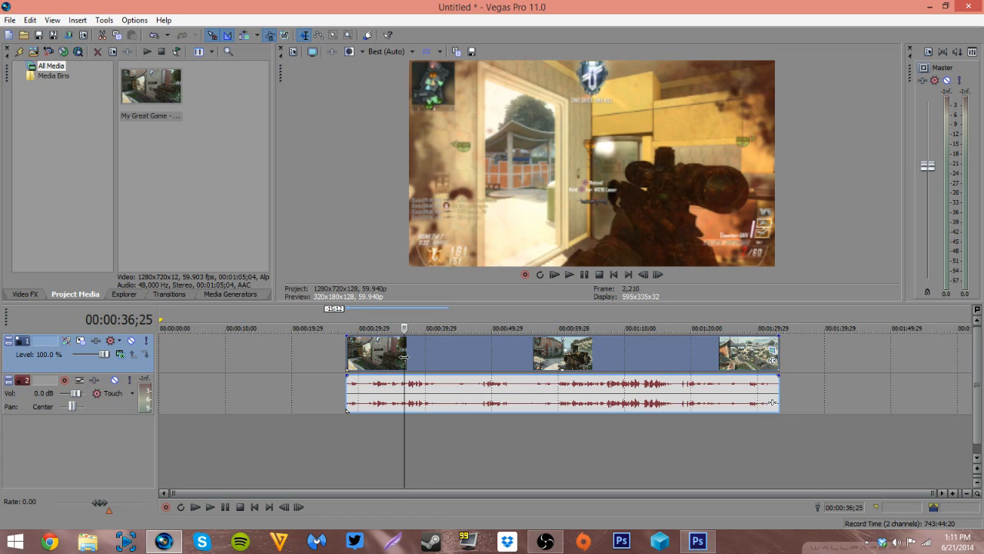
pyautogui.press('s')
pyautogui.press('Up')
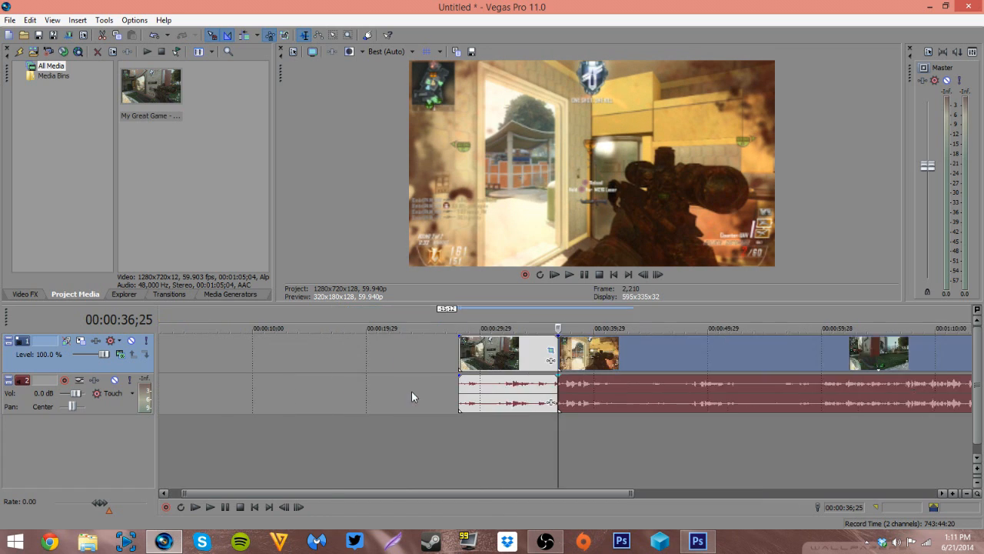
# Separate the two clip pieces on the timeline, starting the first at about 15 seconds and the second at about 46 seconds.
pyautogui.moveTo(487, 358); pyautogui.dragTo(336, 359)
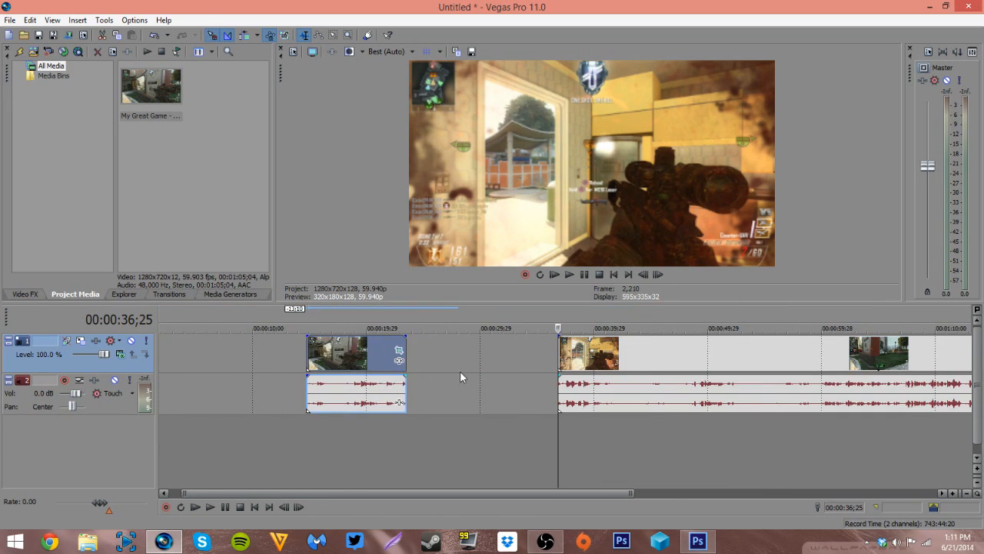
pyautogui.scroll(-2, 461, 373)
pyautogui.moveTo(427, 352); pyautogui.dragTo(490, 352)
pyautogui.click(285, 352)
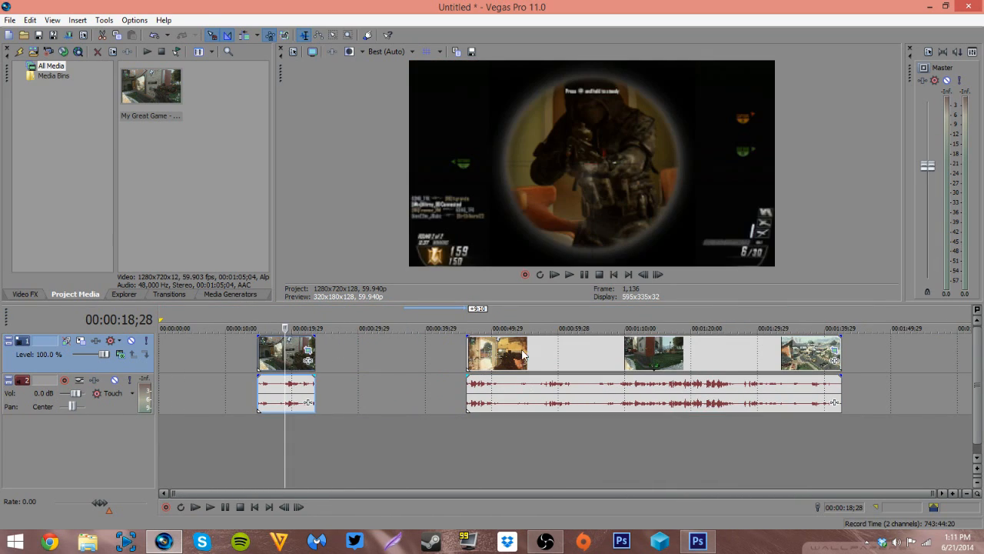
pyautogui.click(523, 354)
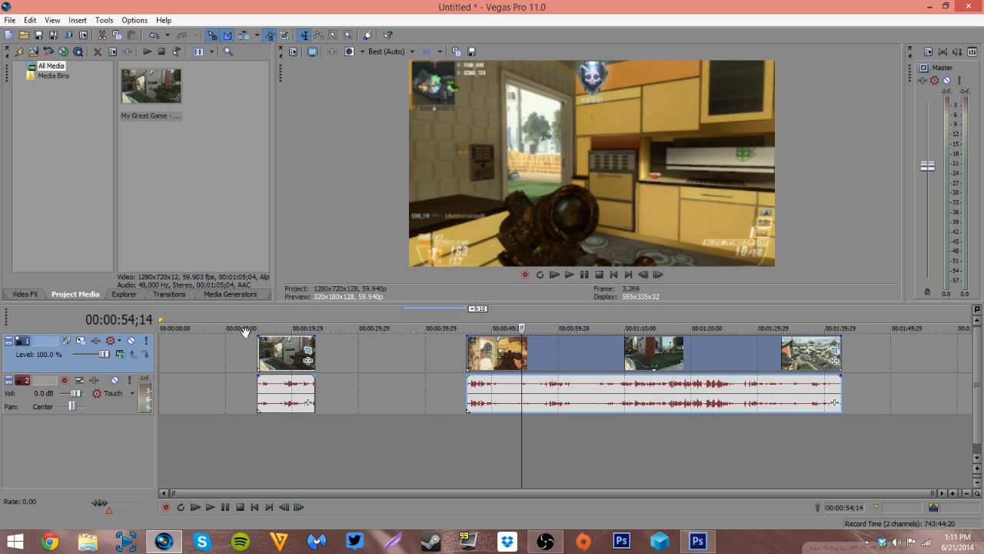
pyautogui.click(287, 354)
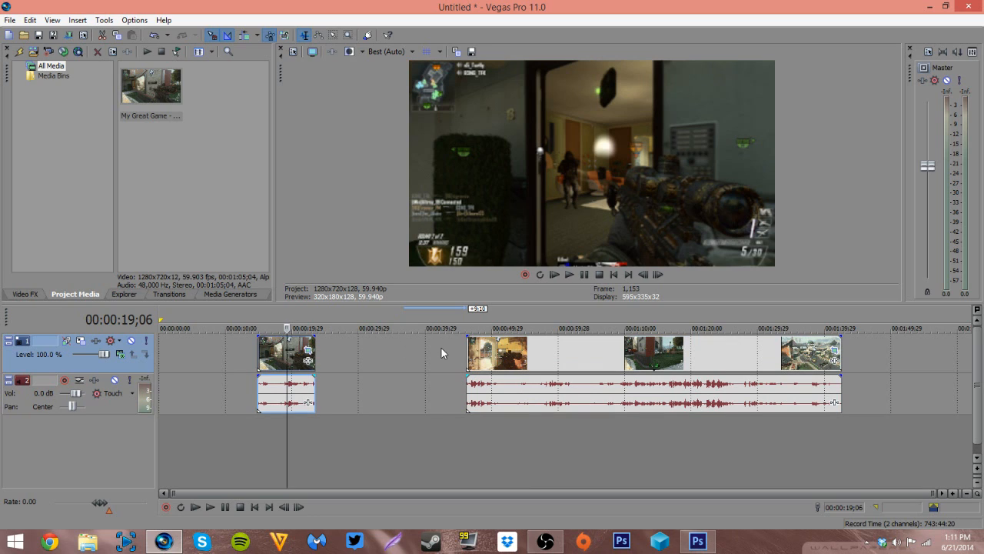
# Delete the short first clip piece and undo the deletion.
pyautogui.rightClick(273, 360)
pyautogui.click(311, 162)
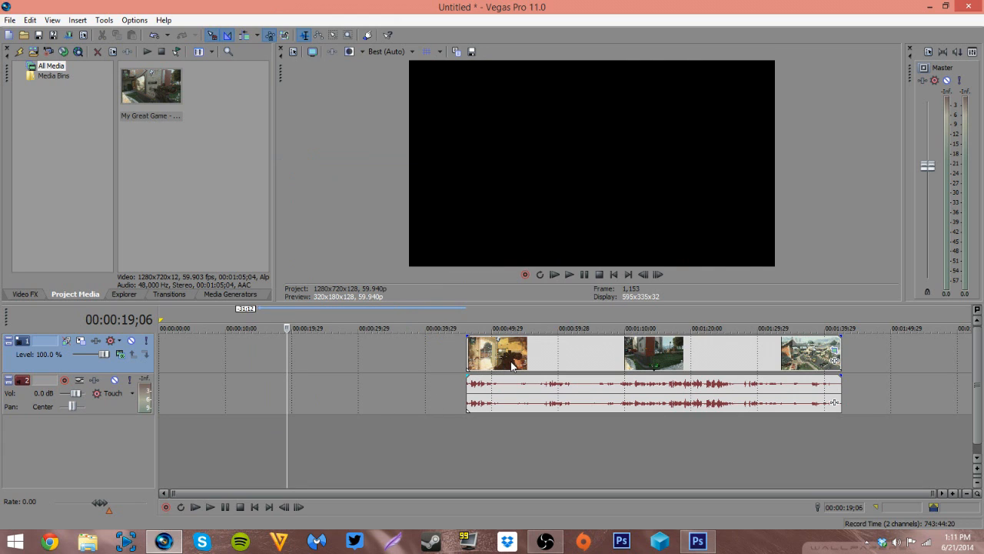
pyautogui.click(30, 23)
pyautogui.click(39, 36)
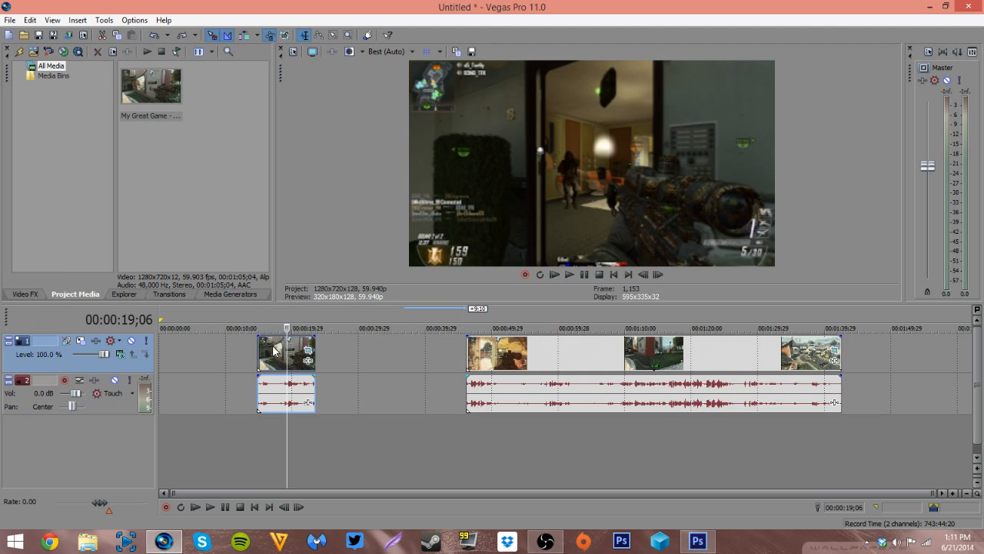
# Delete the short clip piece in front of the split from the timeline.
pyautogui.rightClick(300, 353)
pyautogui.click(328, 159)
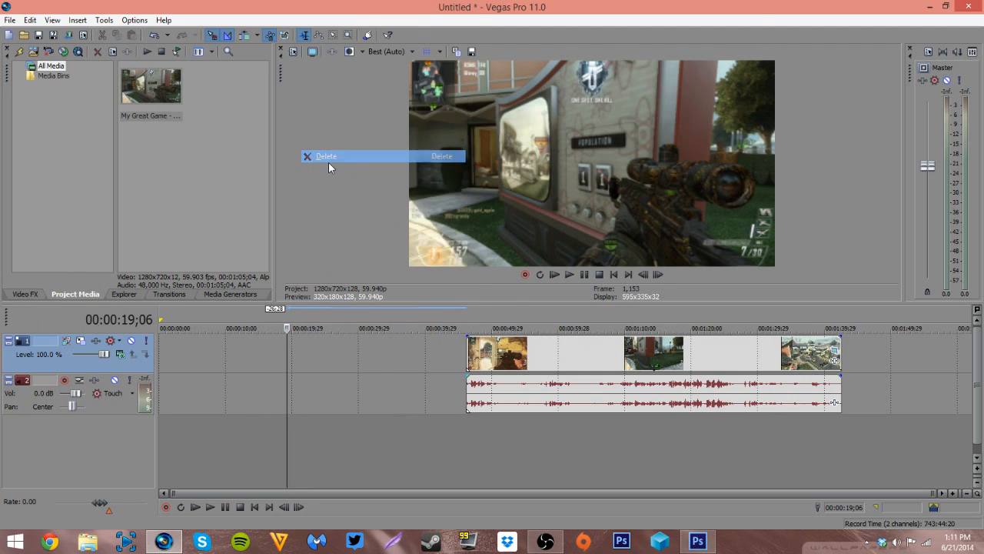
# Isolate the remaining clip's first frame by splitting one frame after its start at 00:00:46;05 and deleting everything behind it.
pyautogui.click(505, 368)
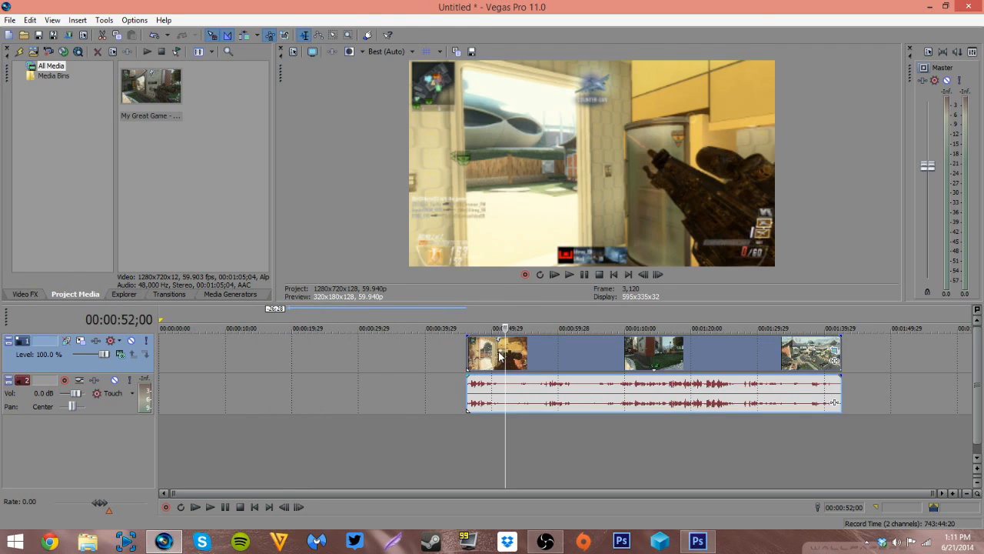
pyautogui.click(466, 354)
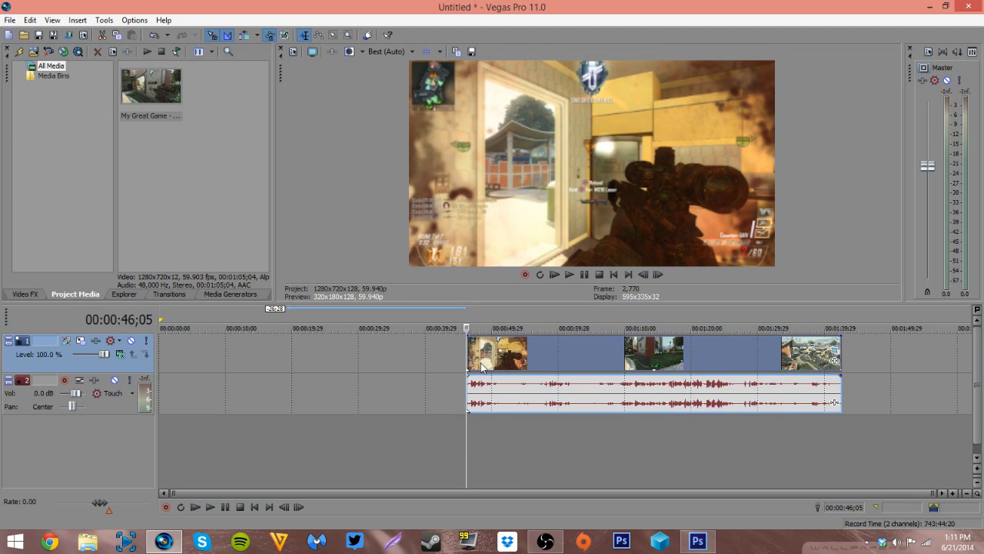
pyautogui.scroll(10, 472, 379)
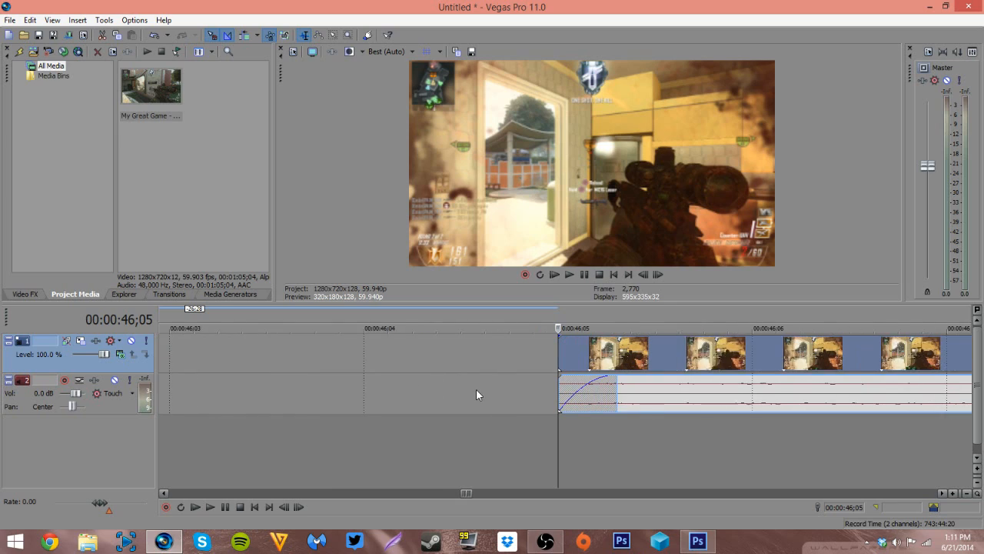
pyautogui.scroll(3, 483, 389)
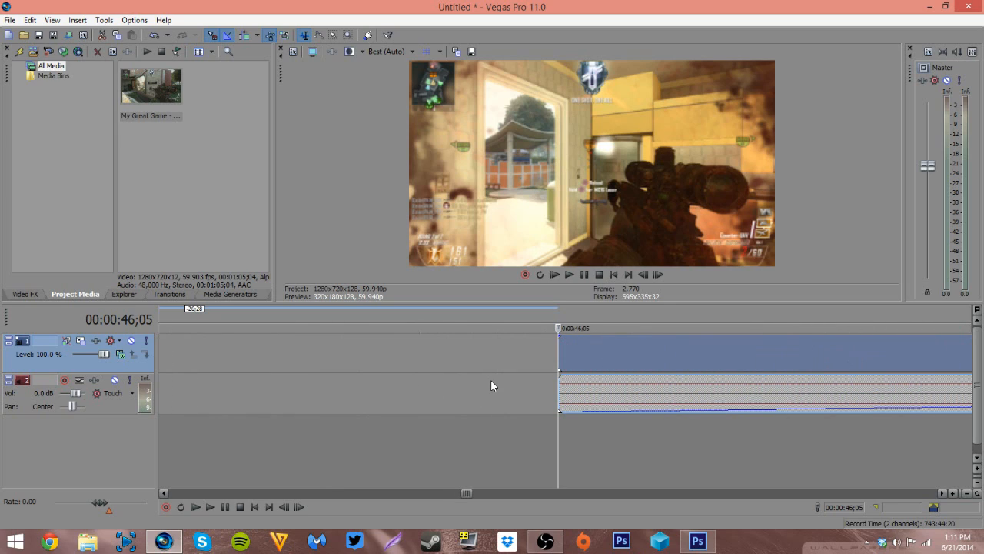
pyautogui.scroll(2, 490, 380)
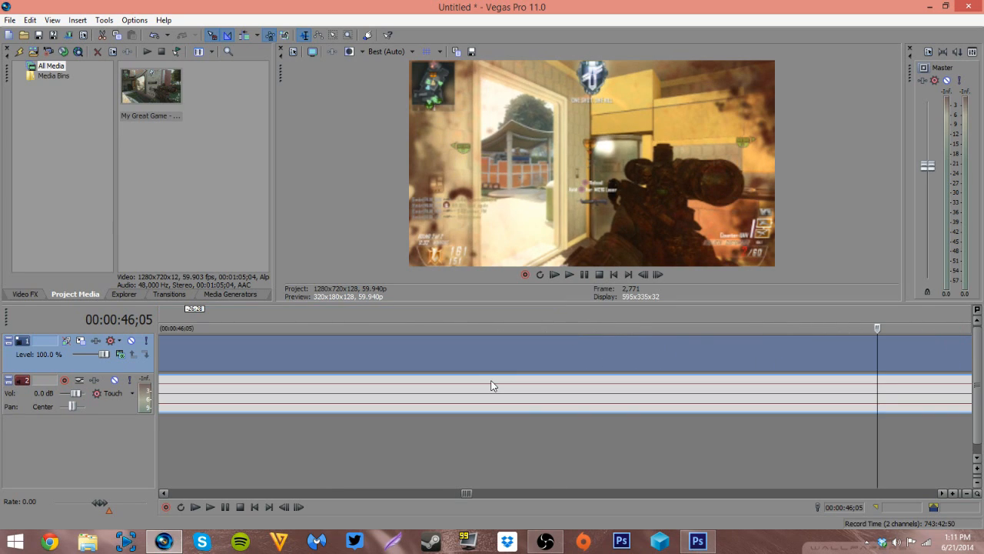
pyautogui.scroll(-2, 492, 385)
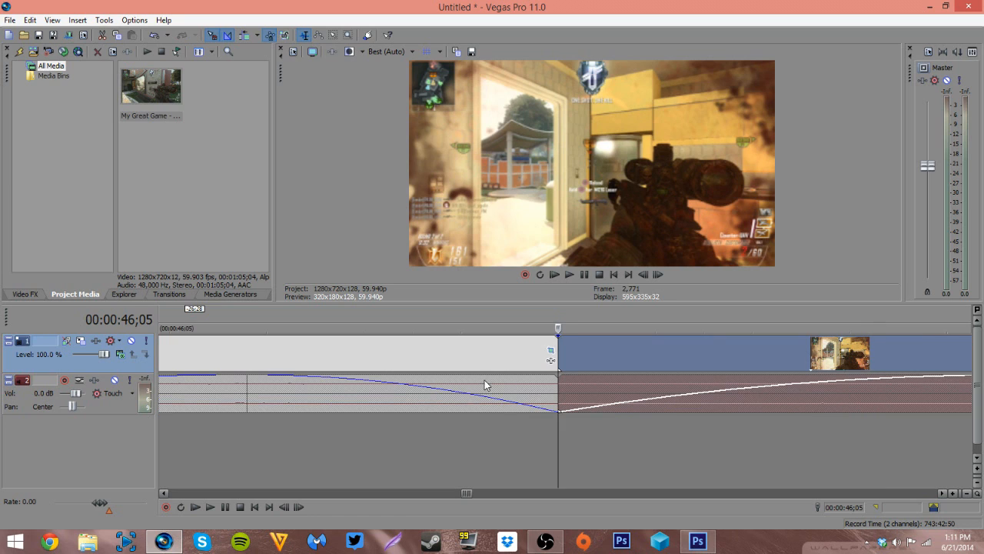
pyautogui.rightClick(698, 344)
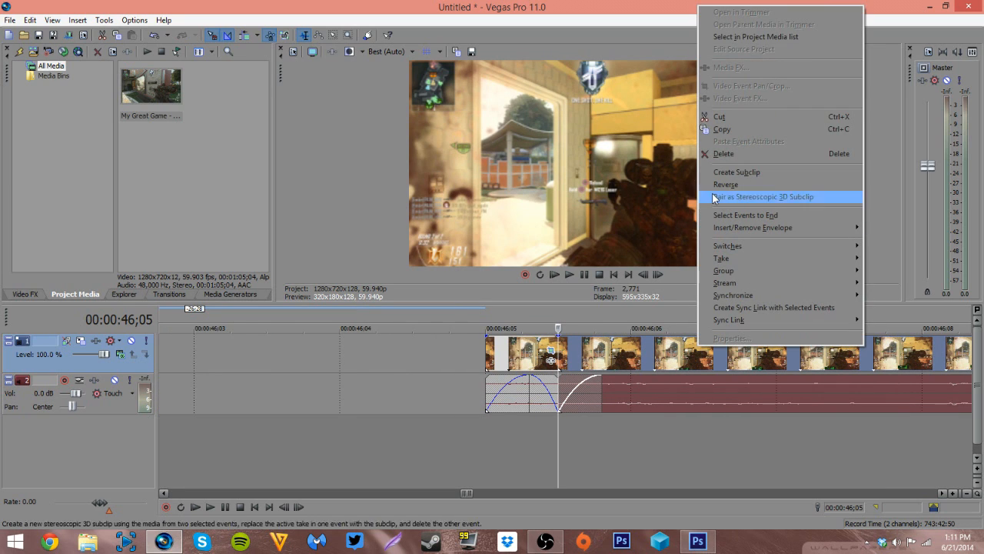
pyautogui.click(730, 154)
# Select the time range that exactly covers the single-frame clip on the timeline.
pyautogui.doubleClick(508, 355)
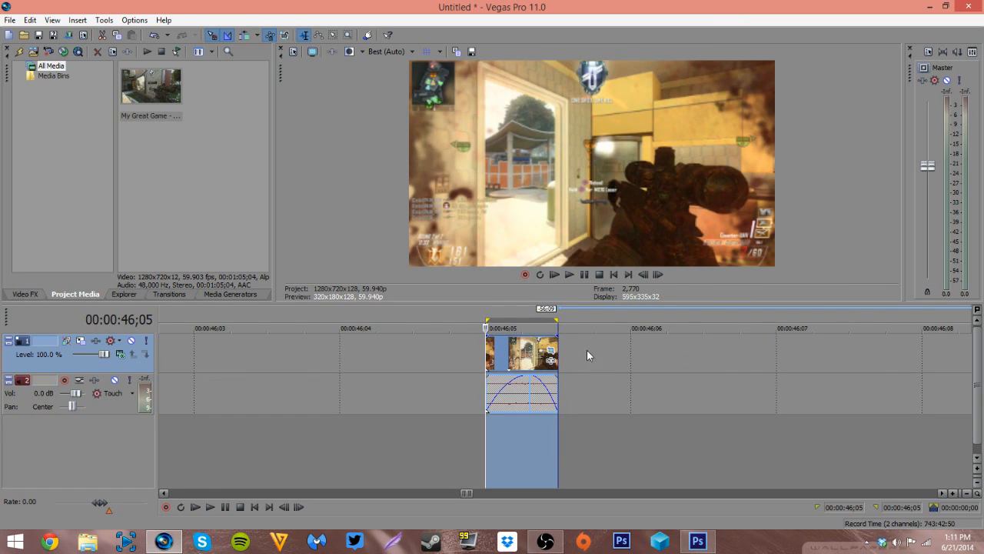
pyautogui.click(569, 358)
pyautogui.moveTo(569, 359); pyautogui.dragTo(506, 388)
pyautogui.scroll(-5, 470, 416)
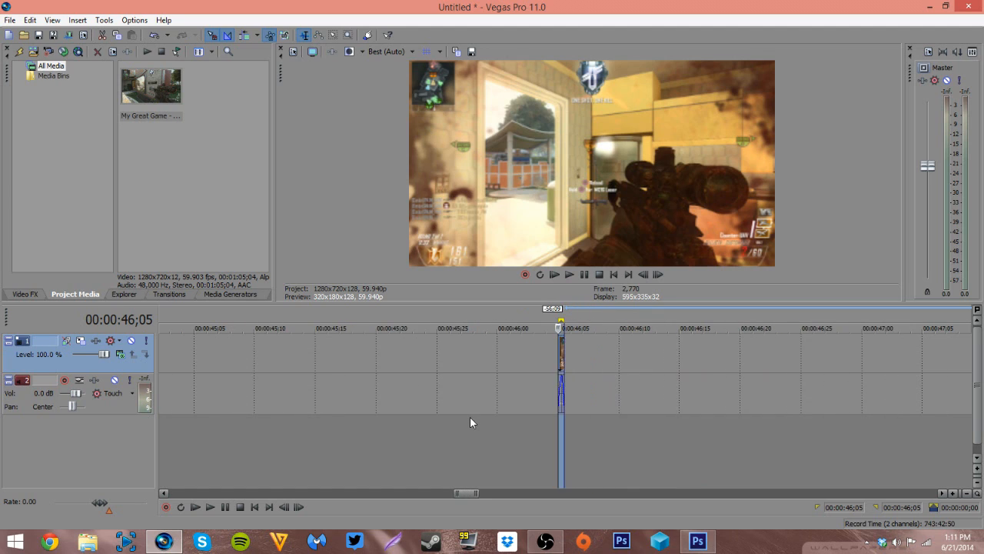
pyautogui.scroll(5, 477, 415)
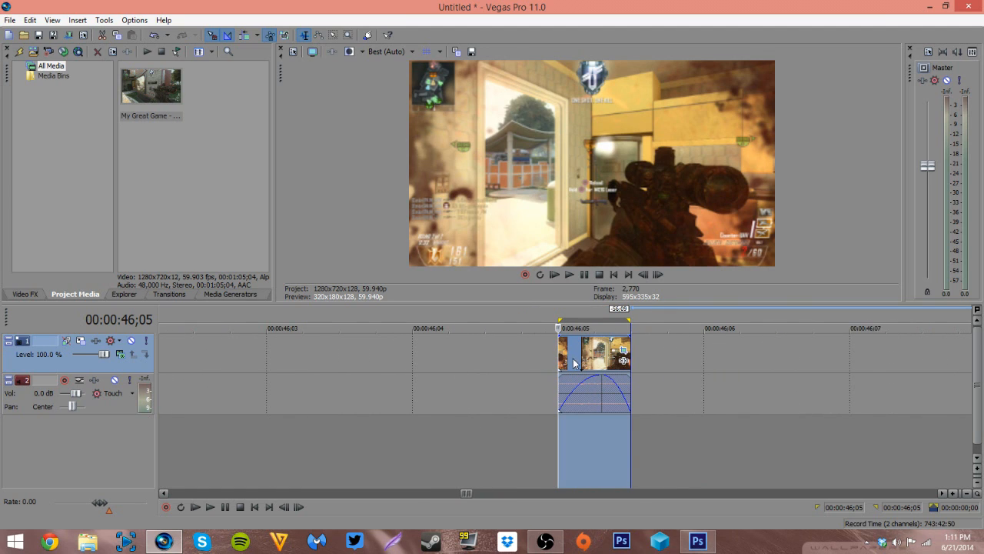
# Choose the PNG template under Image Sequence for rendering, keep it marked as a favorite, and list only favorite formats.
pyautogui.click(10, 20)
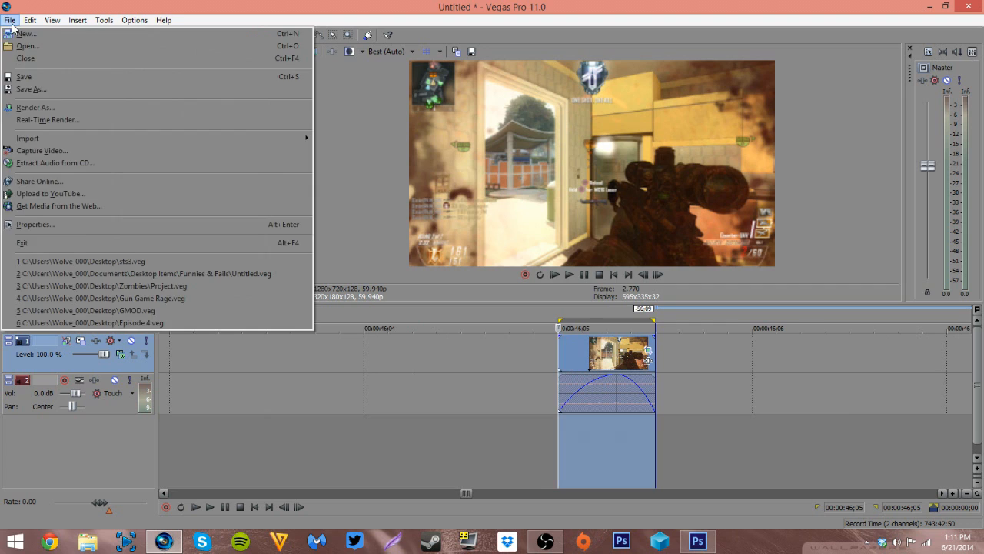
pyautogui.click(35, 107)
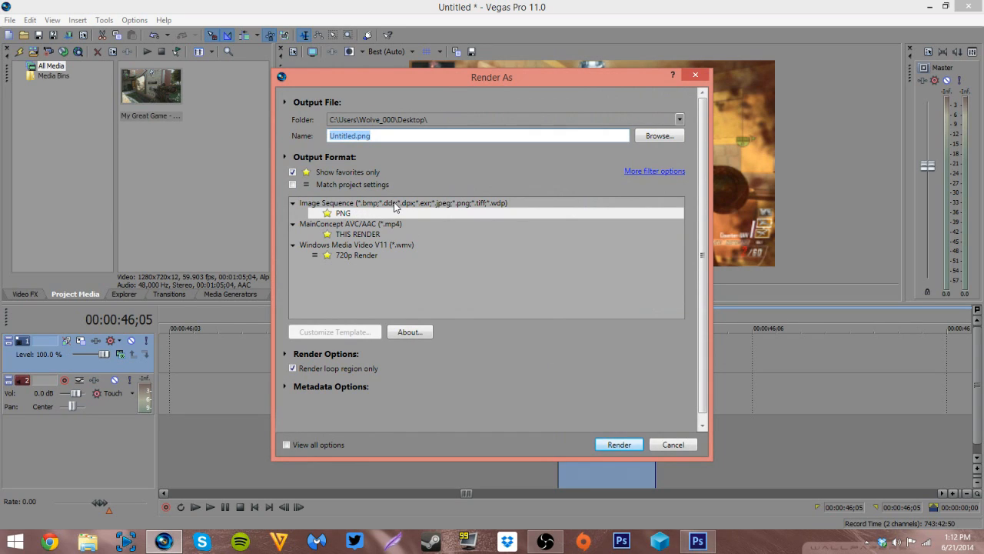
pyautogui.click(292, 173)
pyautogui.click(294, 243)
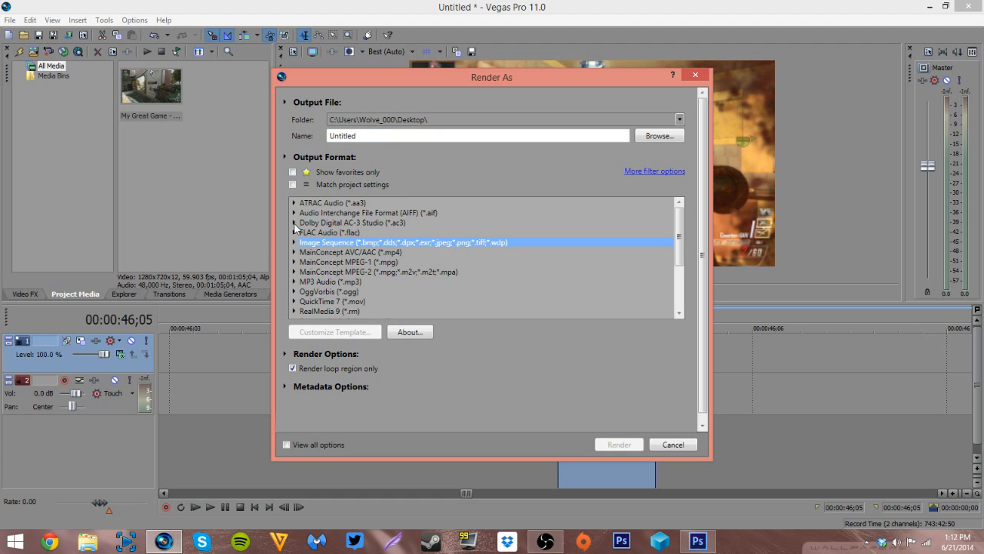
pyautogui.click(293, 243)
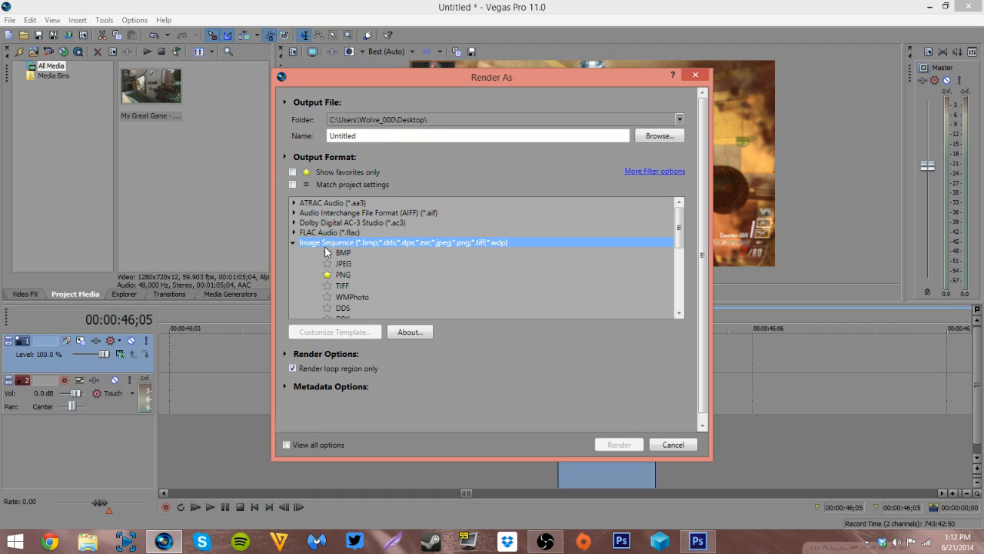
pyautogui.click(342, 275)
pyautogui.click(345, 265)
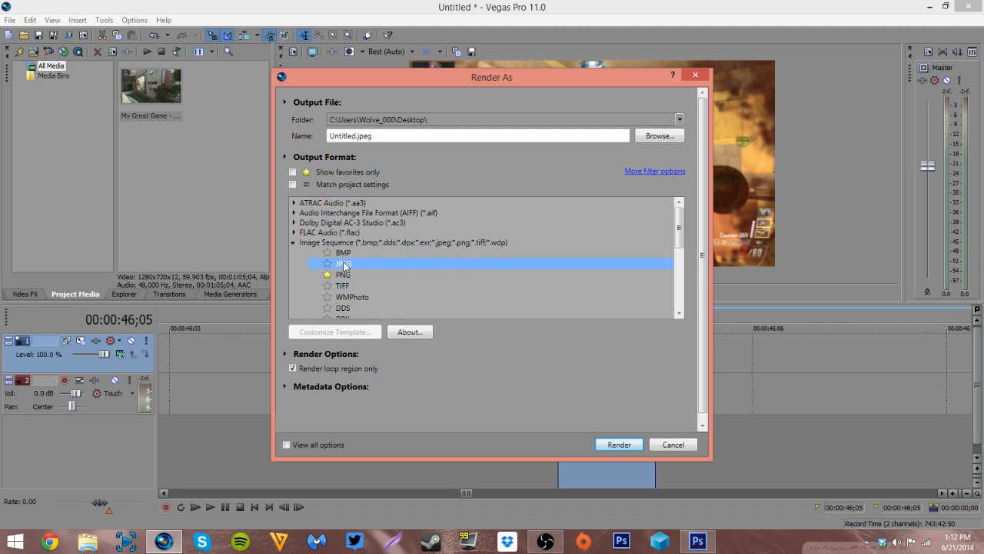
pyautogui.click(348, 278)
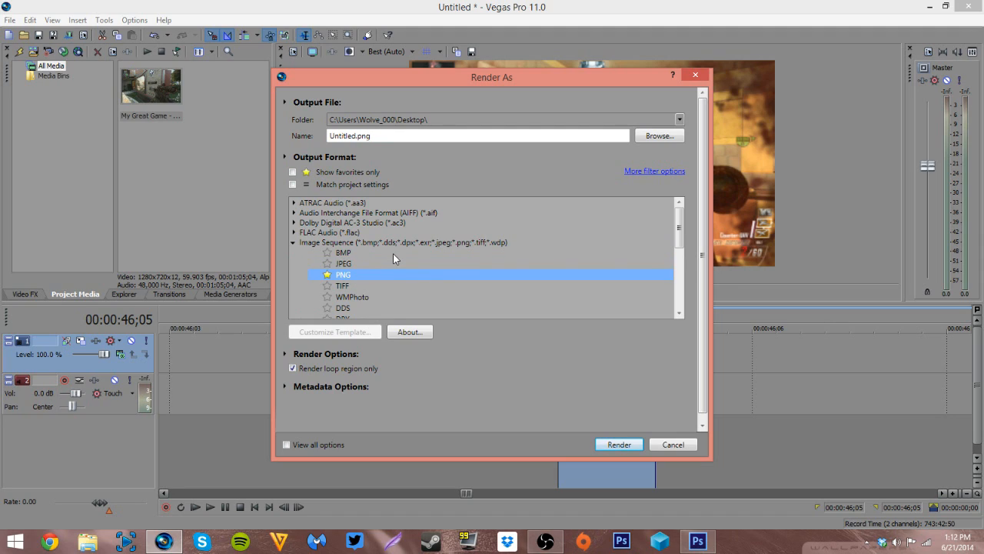
pyautogui.click(327, 275)
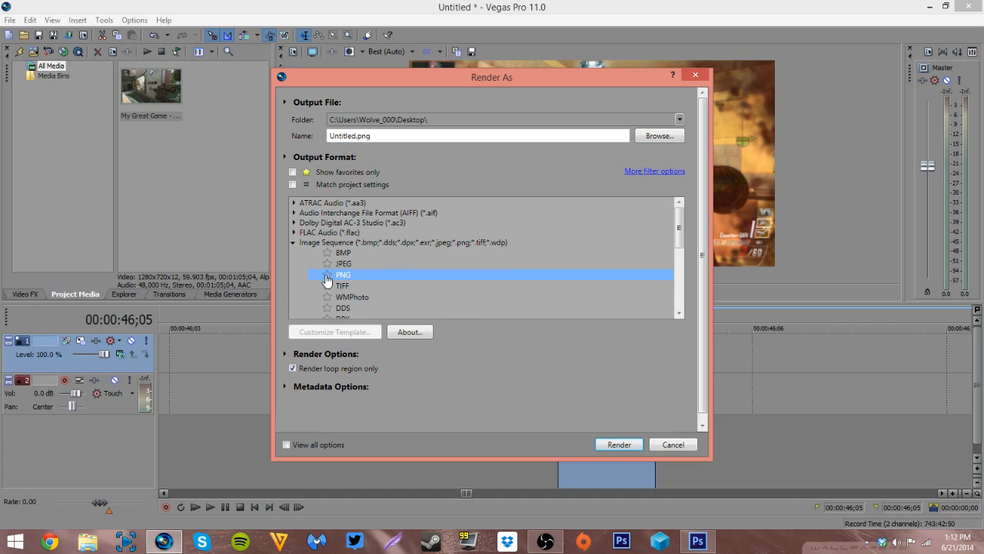
pyautogui.click(292, 173)
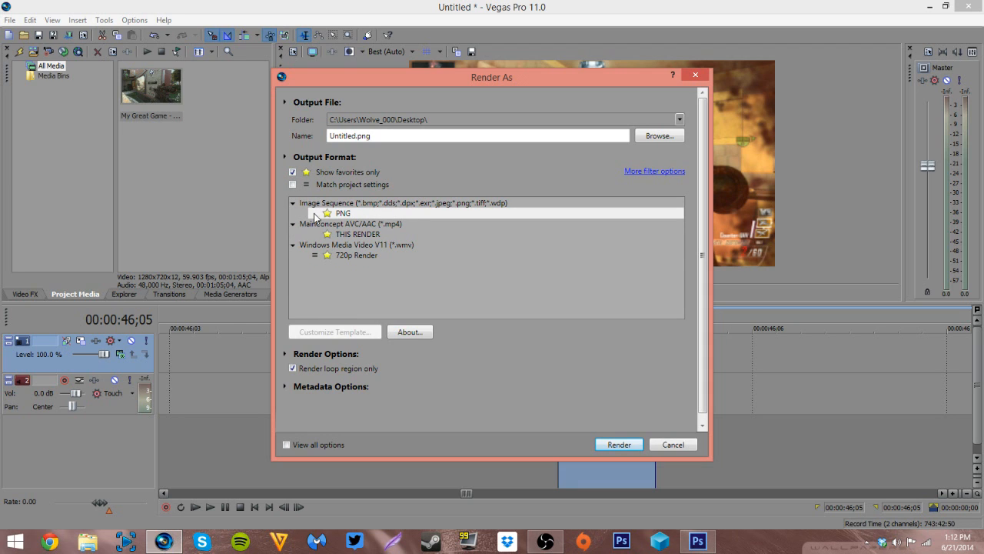
# Render the selected frame to the Desktop as a PNG named ASDF.
pyautogui.click(655, 136)
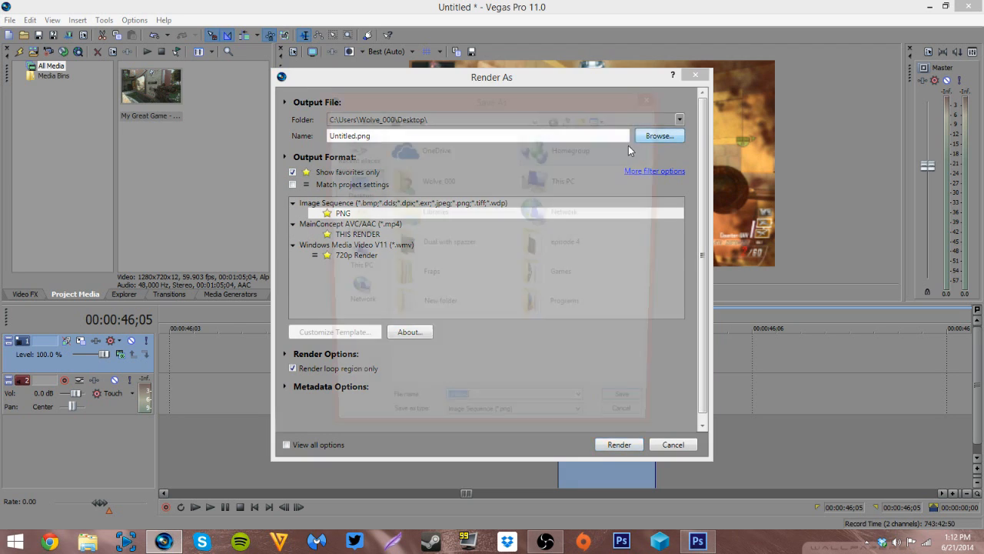
pyautogui.write('ASDF')
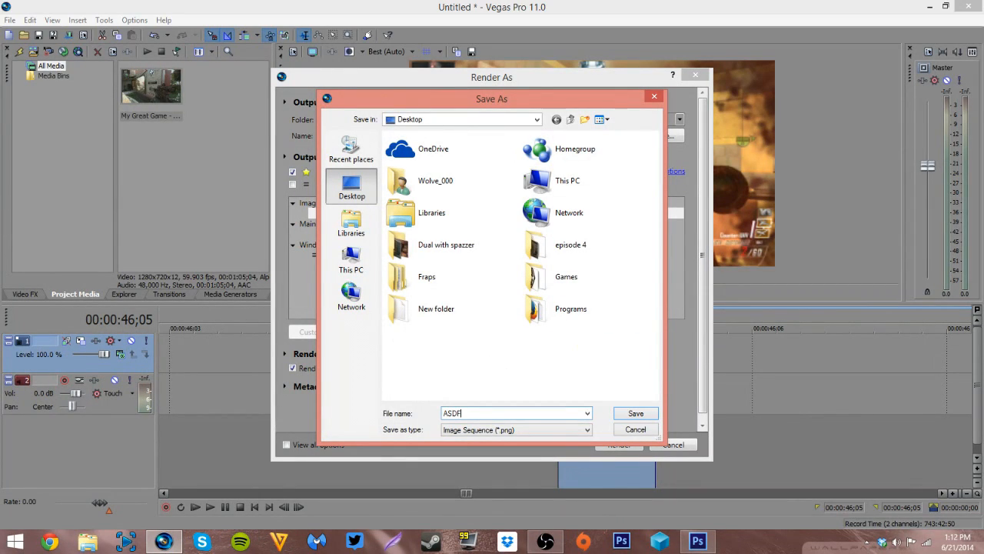
pyautogui.click(637, 413)
pyautogui.click(627, 446)
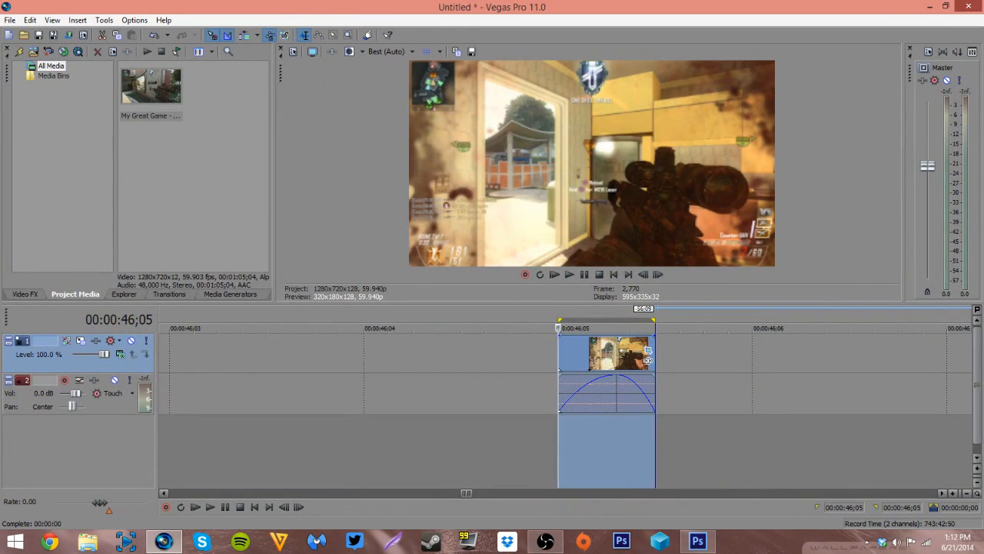
# Close the video editor and move the rendered ASDF_000000 image to an open spot on the desktop.
pyautogui.click(970, 6)
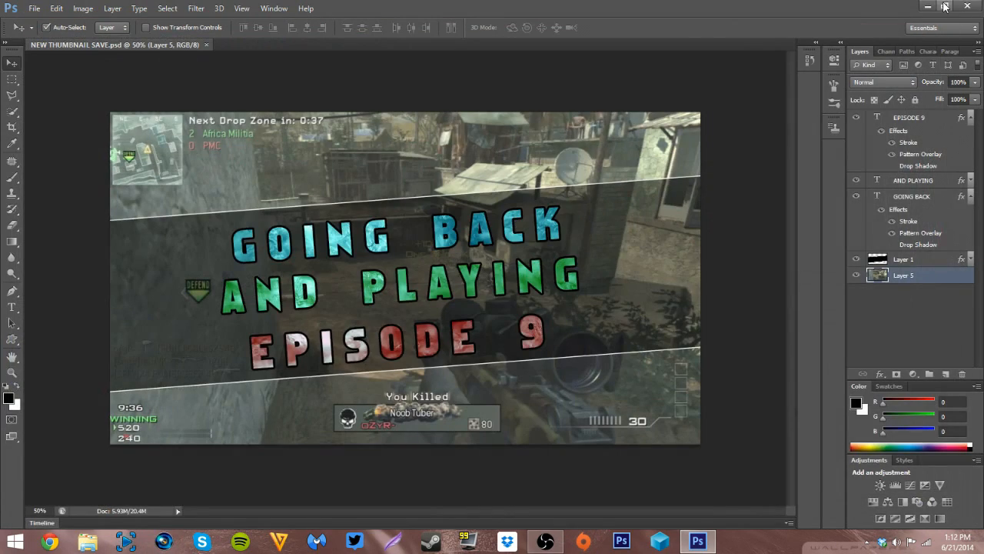
pyautogui.click(940, 6)
pyautogui.moveTo(32, 154); pyautogui.dragTo(172, 222)
pyautogui.moveTo(112, 162)
pyautogui.mouseDown()
pyautogui.moveTo(204, 278)
pyautogui.moveTo(185, 169)
pyautogui.mouseUp()
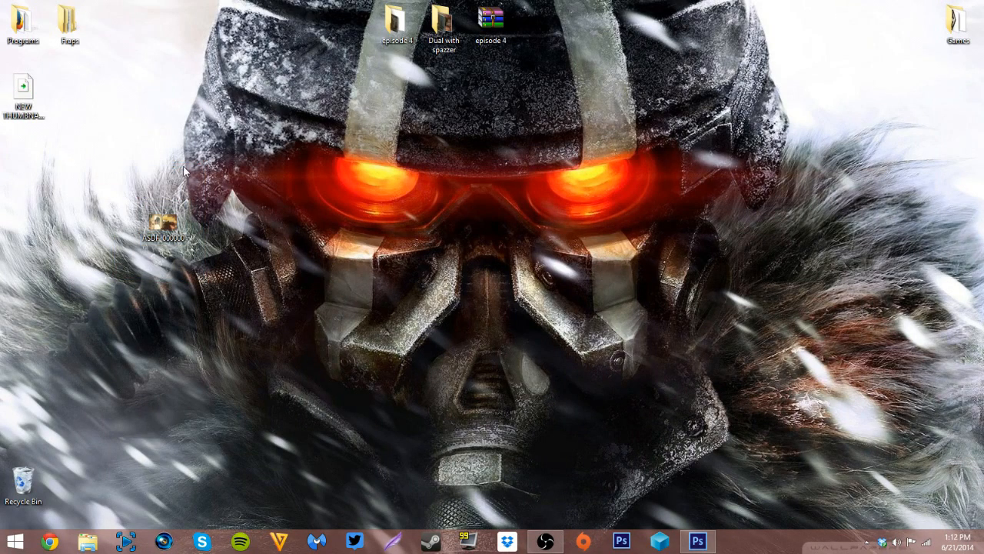
# Switch to Photoshop, open ASDF_000000 from the Desktop and add a new empty layer above the image.
pyautogui.click(697, 541)
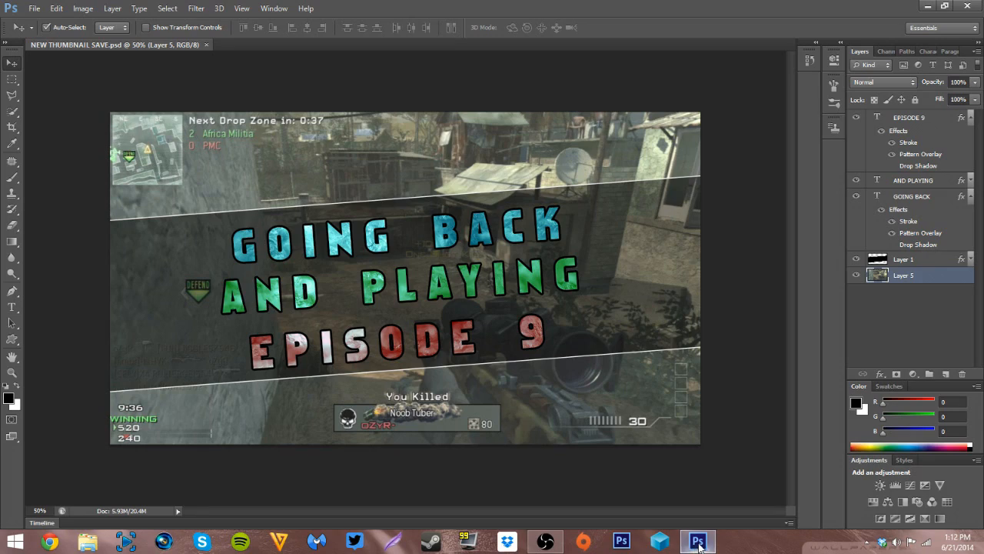
pyautogui.click(33, 8)
pyautogui.click(36, 39)
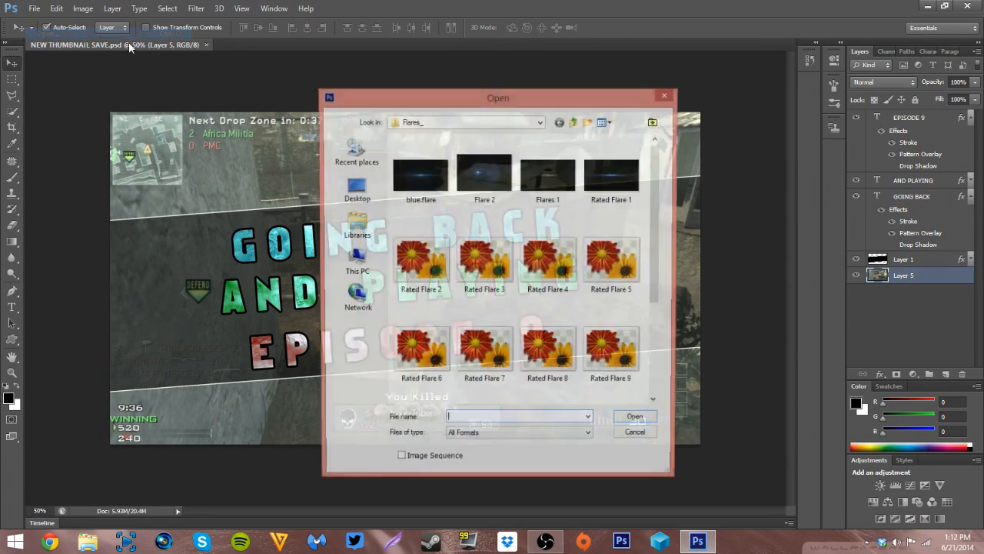
pyautogui.click(355, 188)
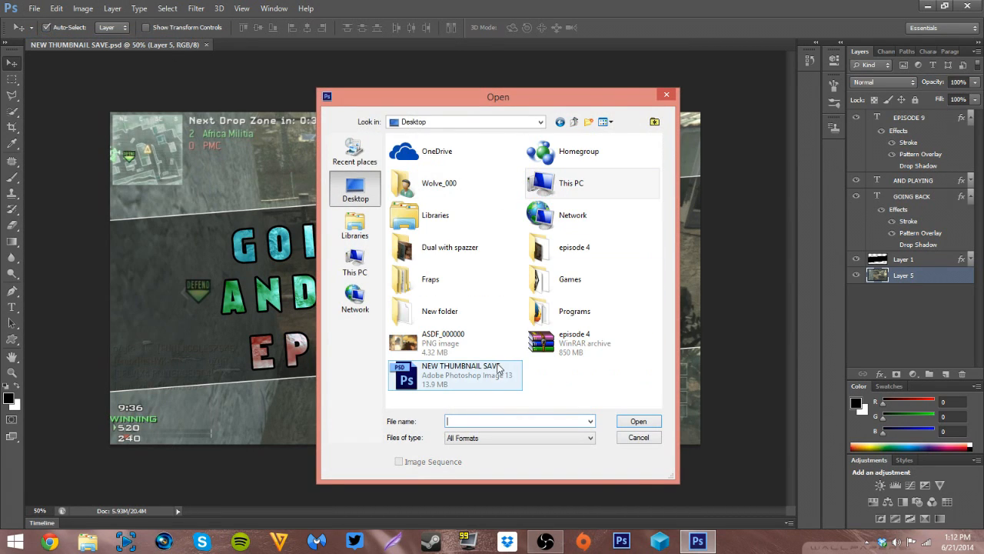
pyautogui.click(461, 342)
pyautogui.click(639, 422)
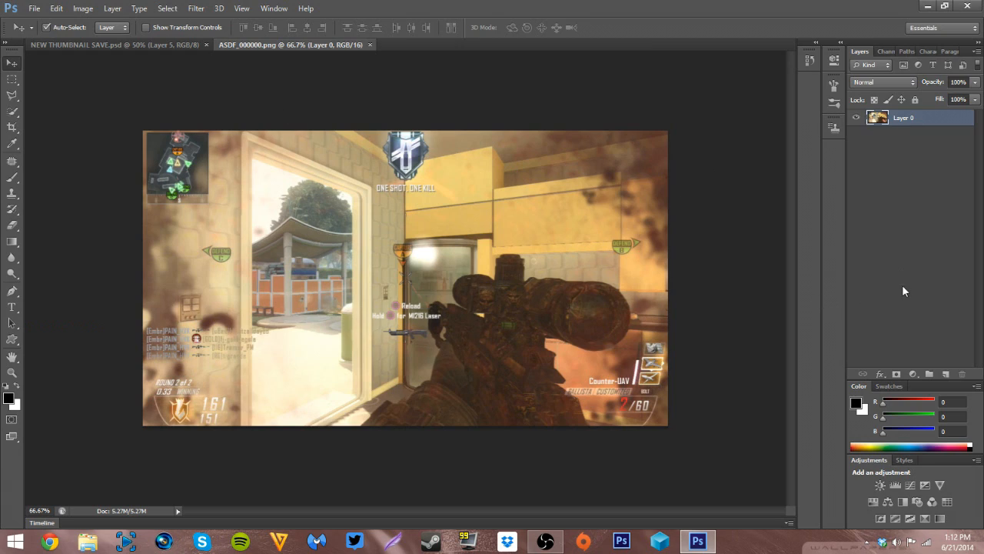
pyautogui.click(946, 374)
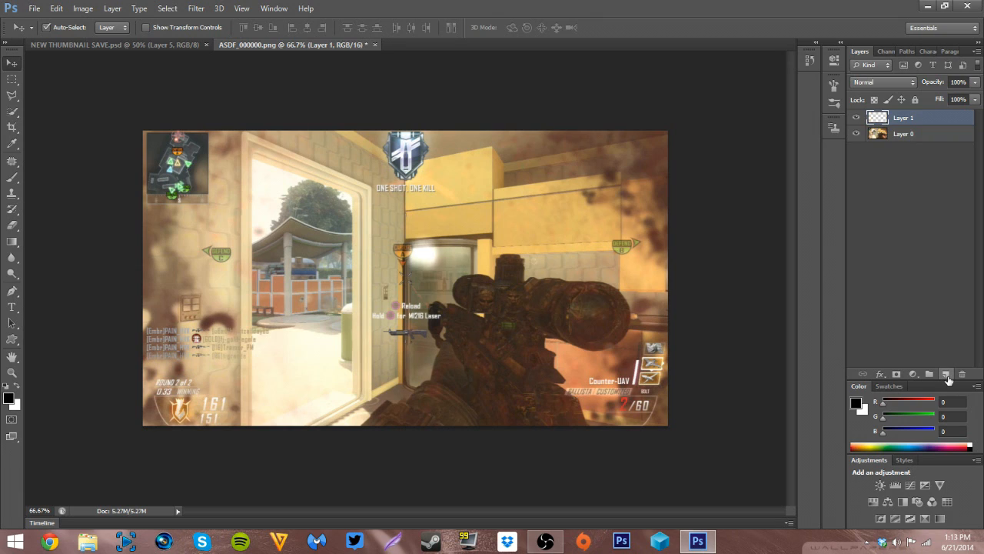
# Add another empty layer on top of Layer 1 and delete it again.
pyautogui.click(57, 9)
pyautogui.moveTo(75, 9)
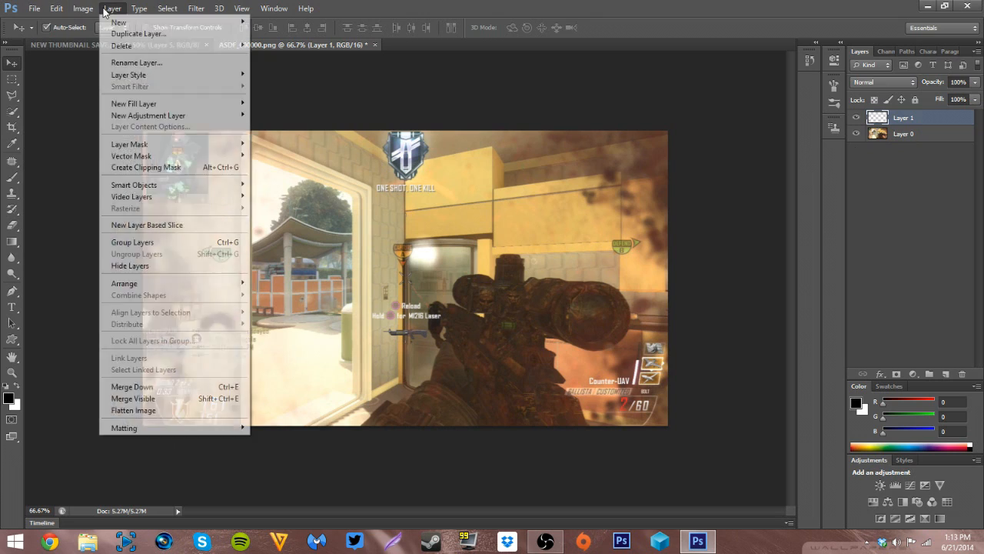
pyautogui.moveTo(230, 23)
pyautogui.click(270, 21)
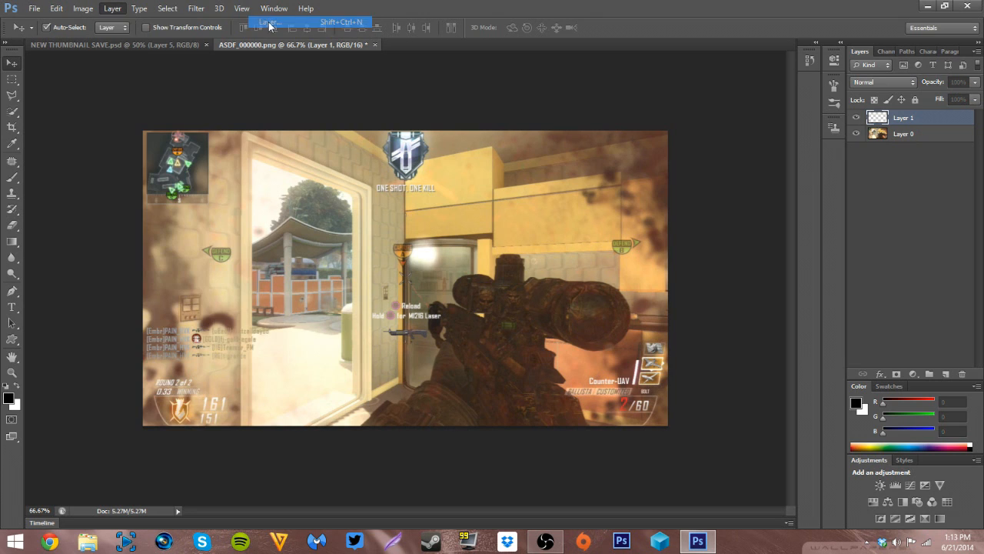
pyautogui.click(521, 140)
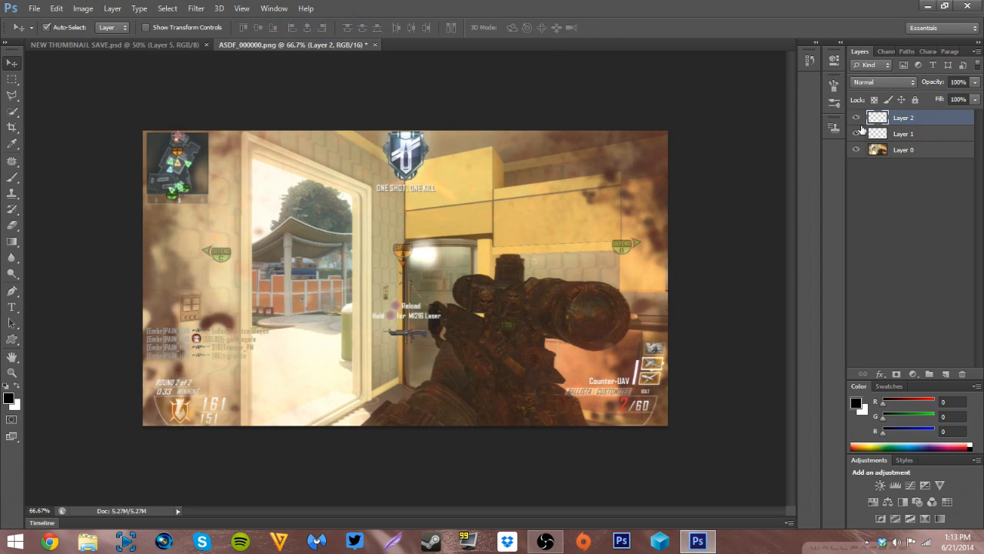
pyautogui.rightClick(921, 122)
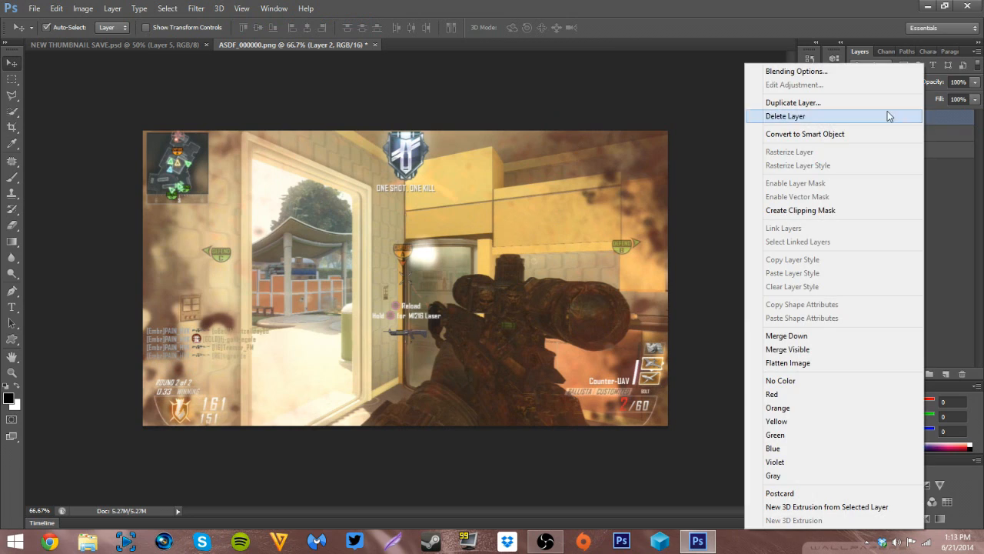
pyautogui.click(823, 118)
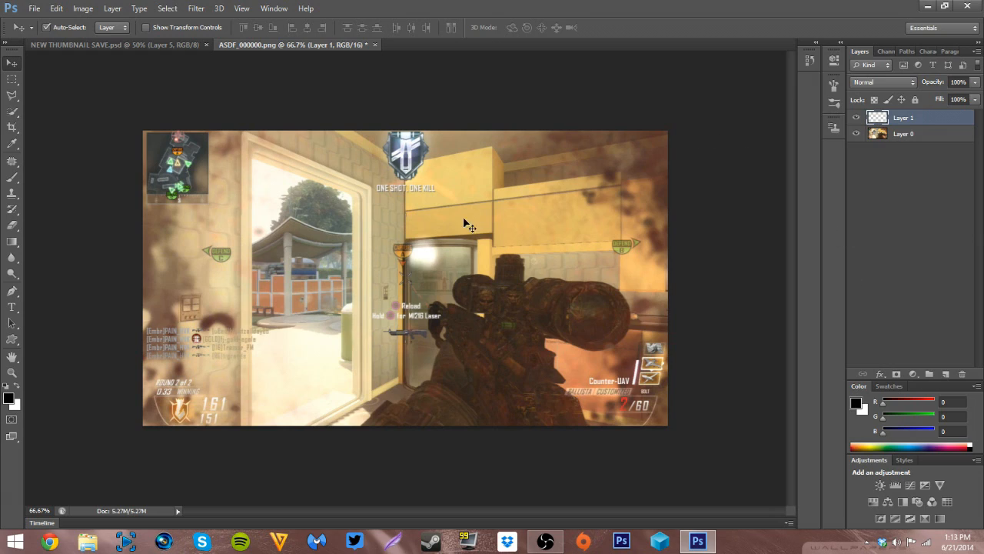
# Select a full-width horizontal band across the middle of the image with the Rectangular Marquee tool.
pyautogui.moveTo(12, 80); pyautogui.dragTo(51, 84)
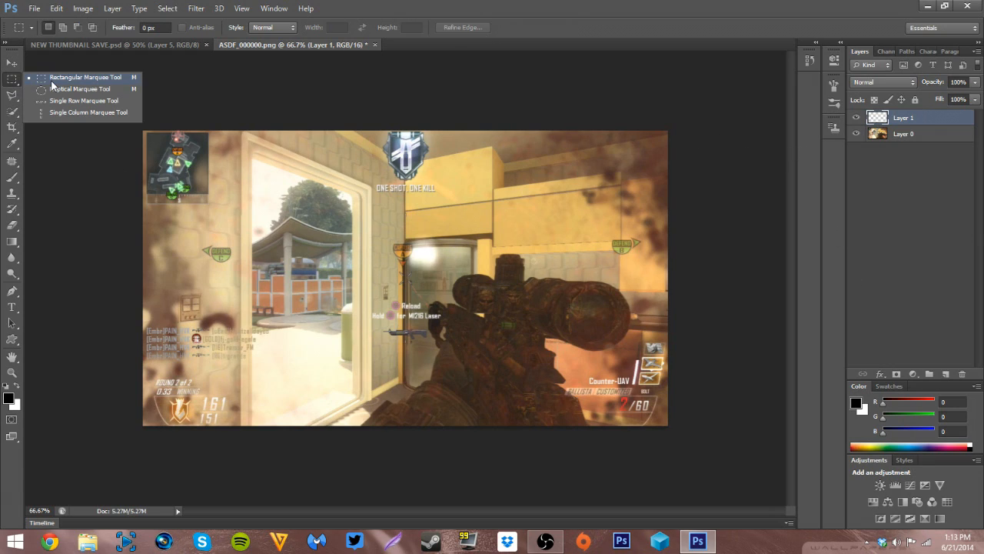
pyautogui.click(50, 80)
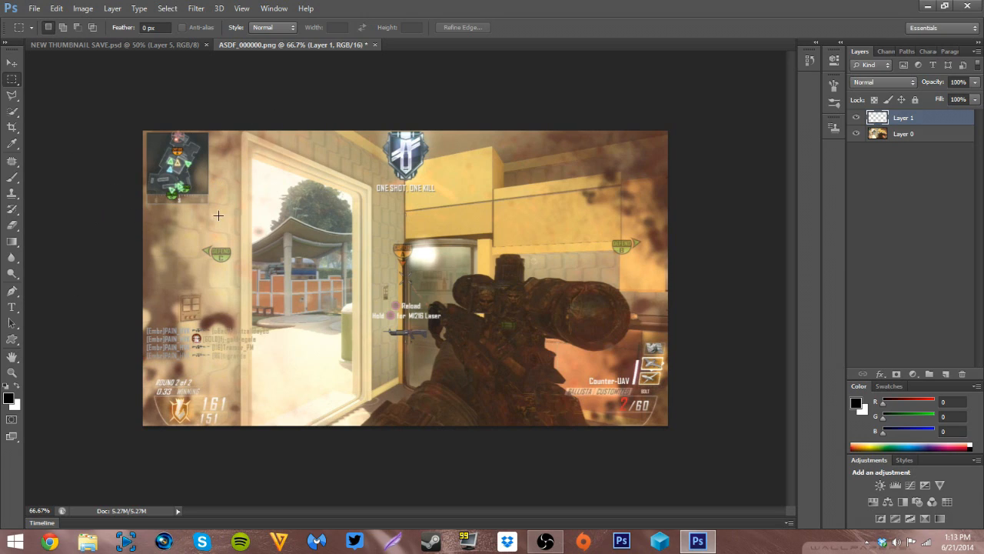
pyautogui.moveTo(110, 234); pyautogui.dragTo(732, 362)
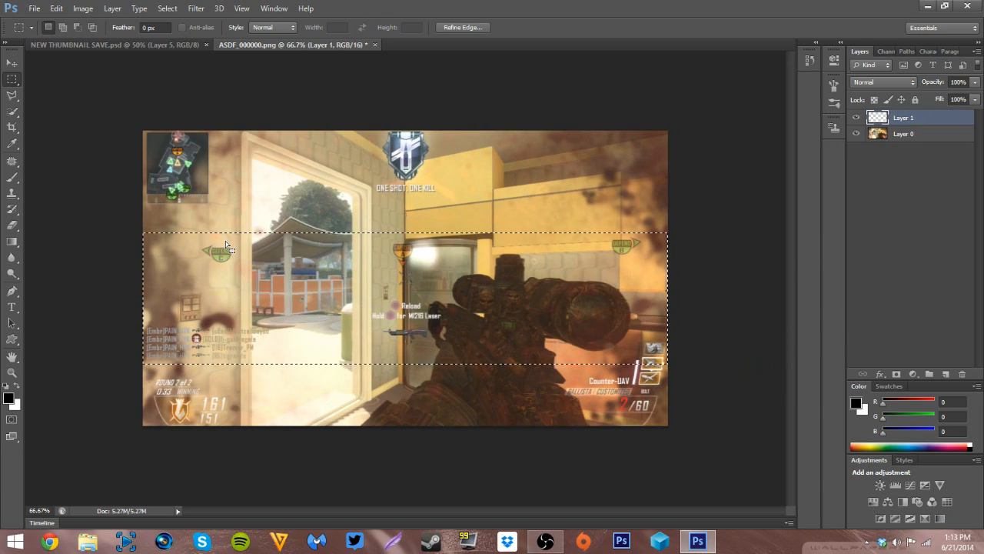
# Fill the selected band on Layer 1 with black at 100% opacity and clear the selection.
pyautogui.rightClick(243, 289)
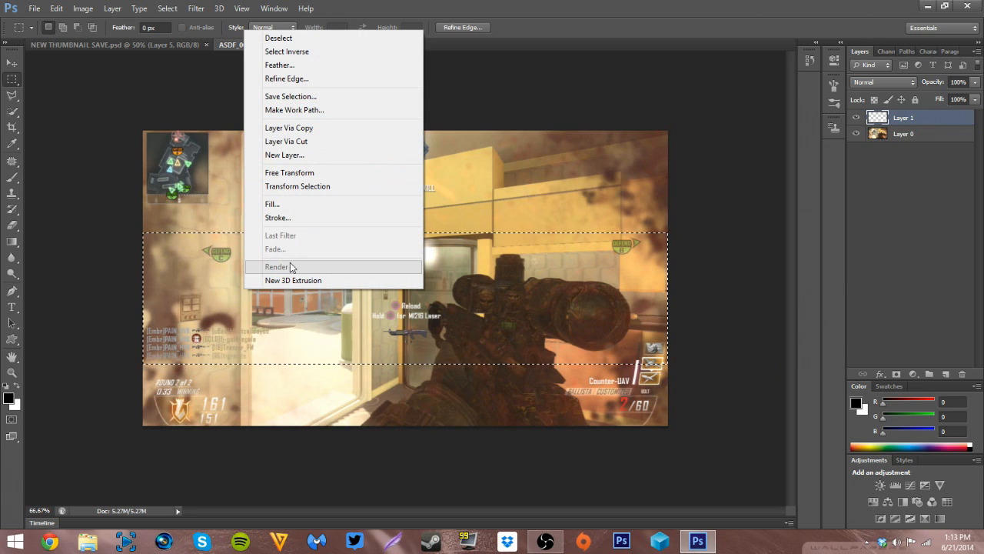
pyautogui.click(275, 204)
pyautogui.click(519, 164)
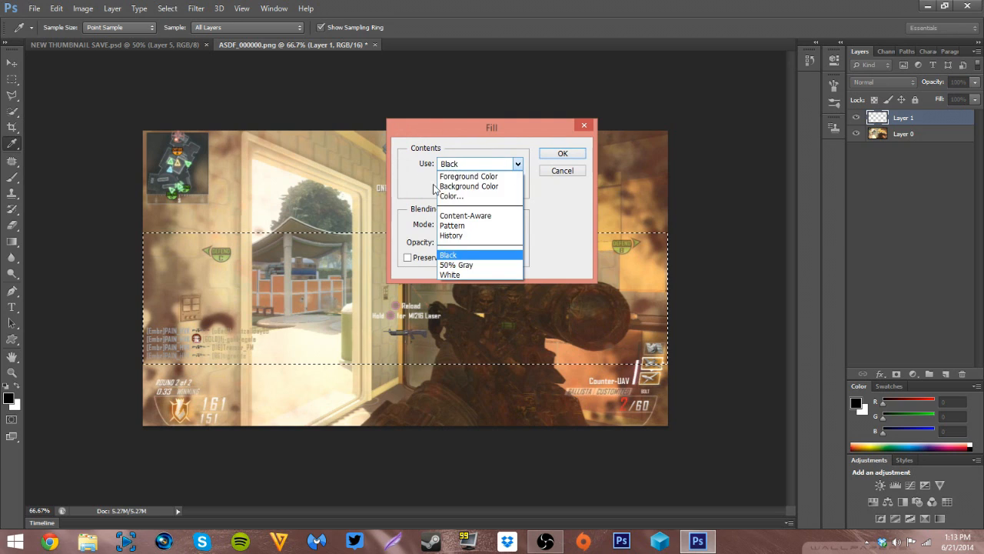
pyautogui.click(455, 258)
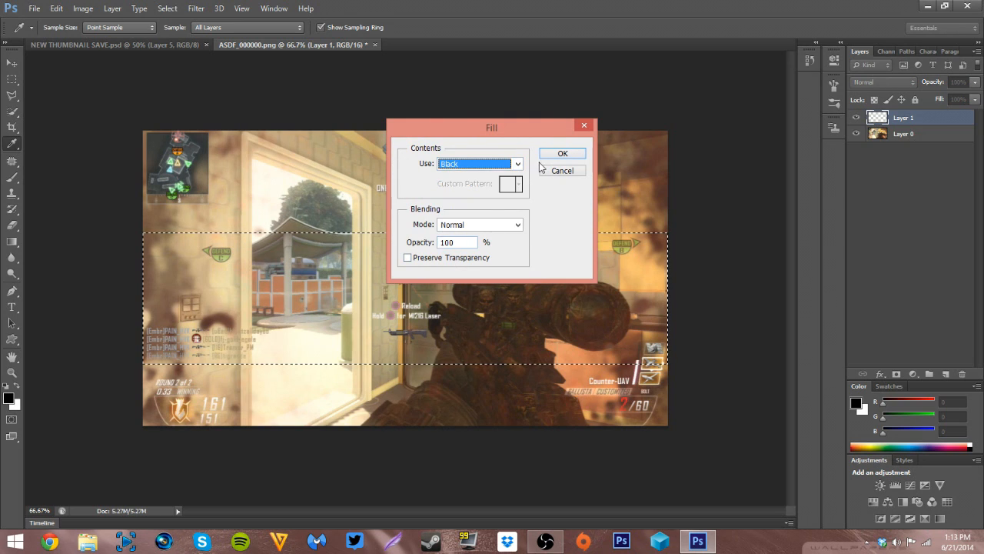
pyautogui.click(562, 153)
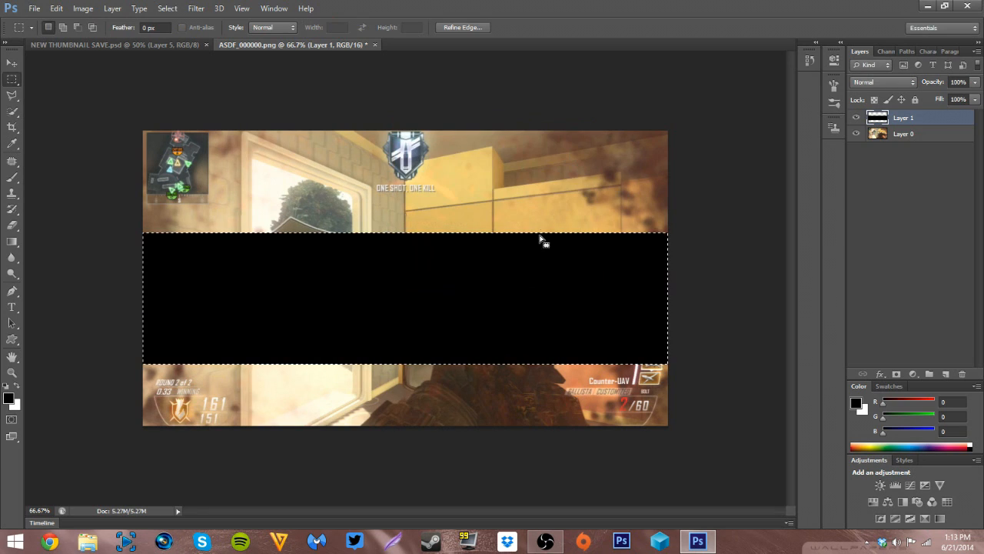
pyautogui.rightClick(528, 286)
pyautogui.click(573, 30)
# Rotate the black band clockwise by about 5.84° with Free Transform and move it up slightly.
pyautogui.click(12, 63)
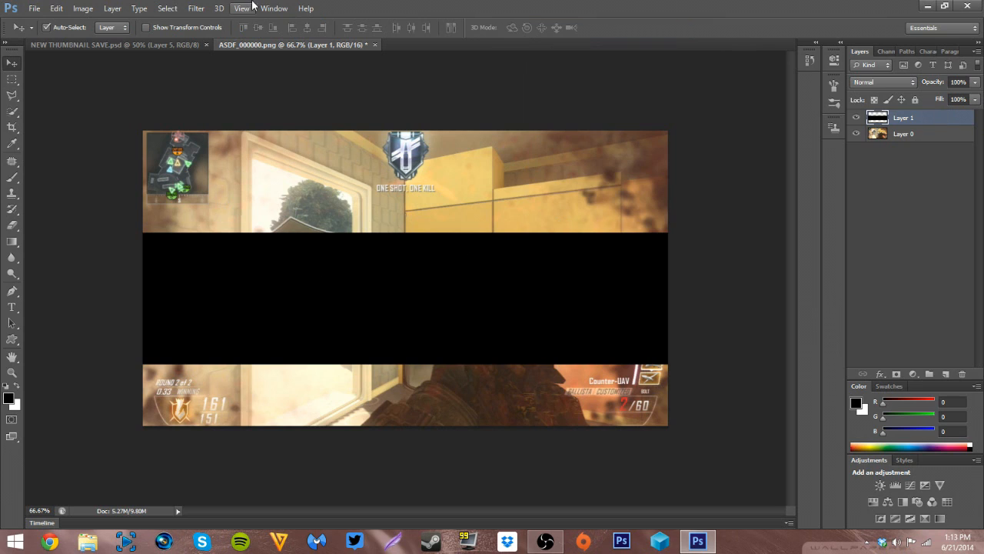
pyautogui.click(56, 8)
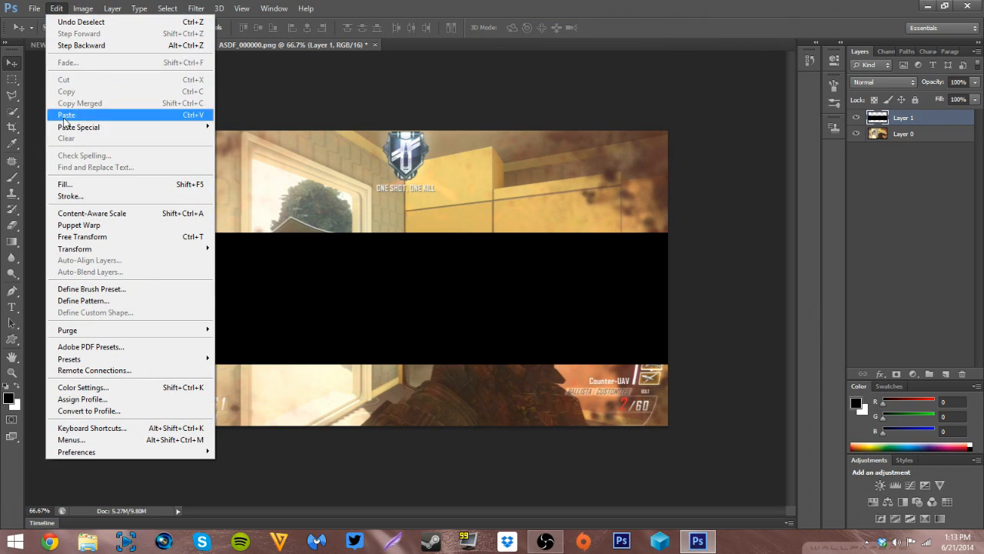
pyautogui.click(81, 236)
pyautogui.moveTo(683, 288); pyautogui.dragTo(689, 328)
pyautogui.moveTo(516, 329); pyautogui.dragTo(506, 305)
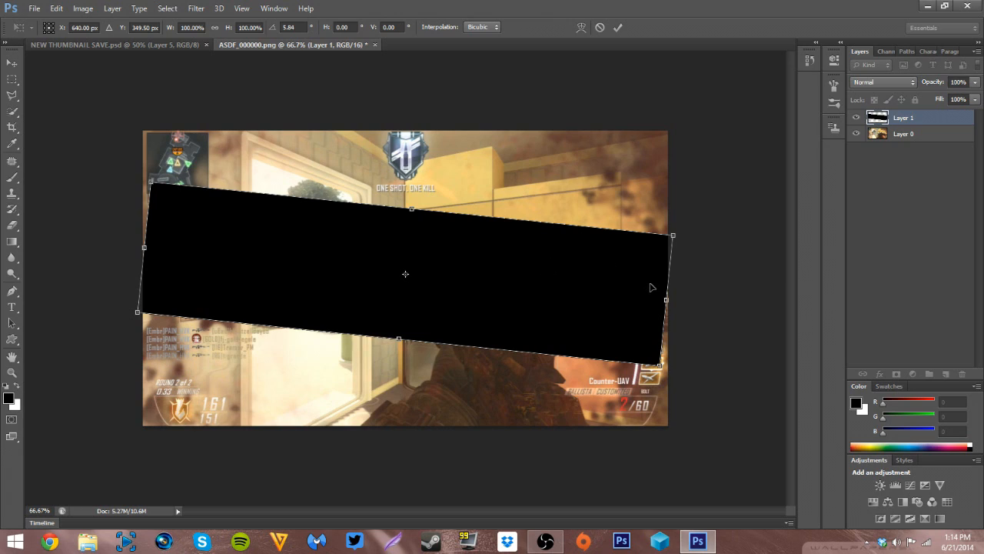
# Widen the black band to about 116% so it extends past both sides of the image, and apply the transform.
pyautogui.moveTo(668, 299); pyautogui.dragTo(710, 304)
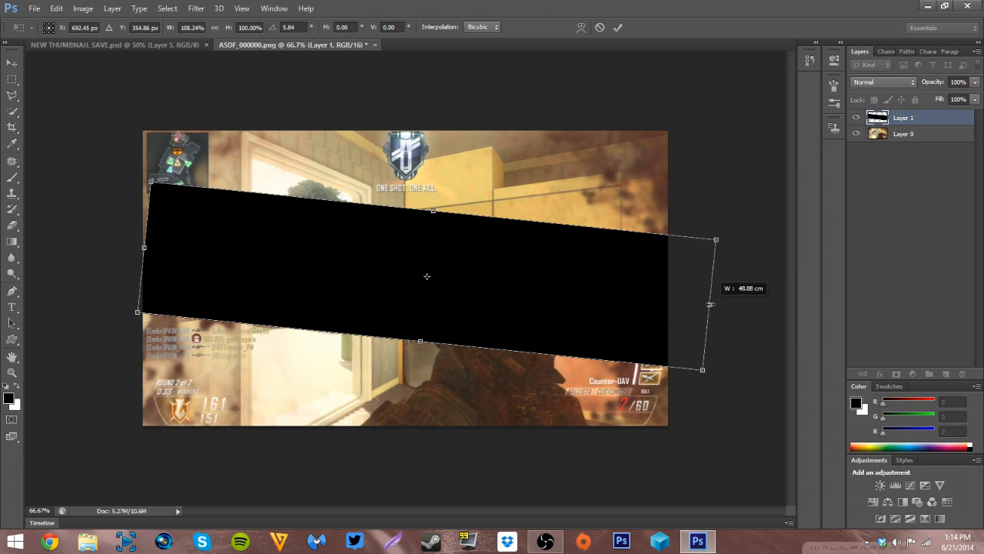
pyautogui.moveTo(710, 304); pyautogui.dragTo(710, 304)
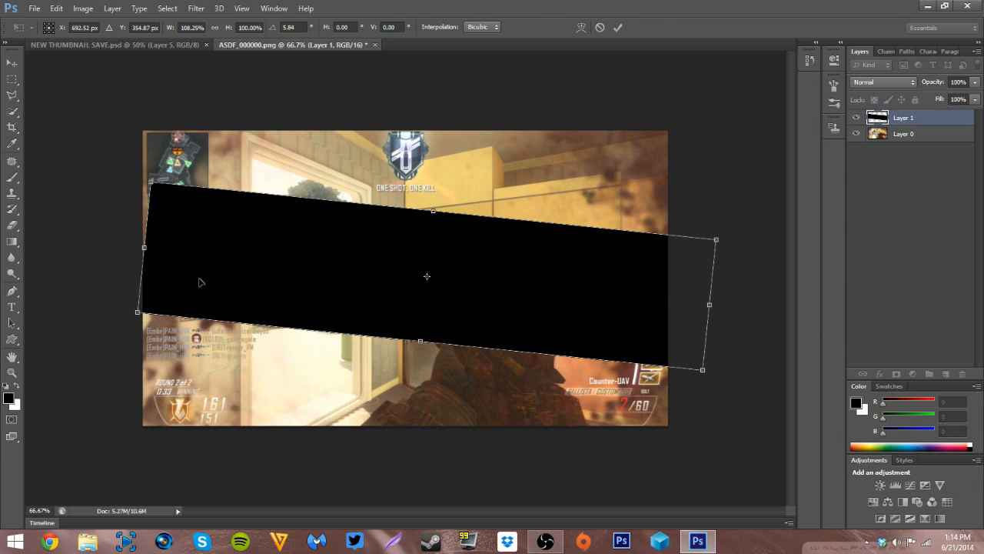
pyautogui.moveTo(143, 247); pyautogui.dragTo(105, 227)
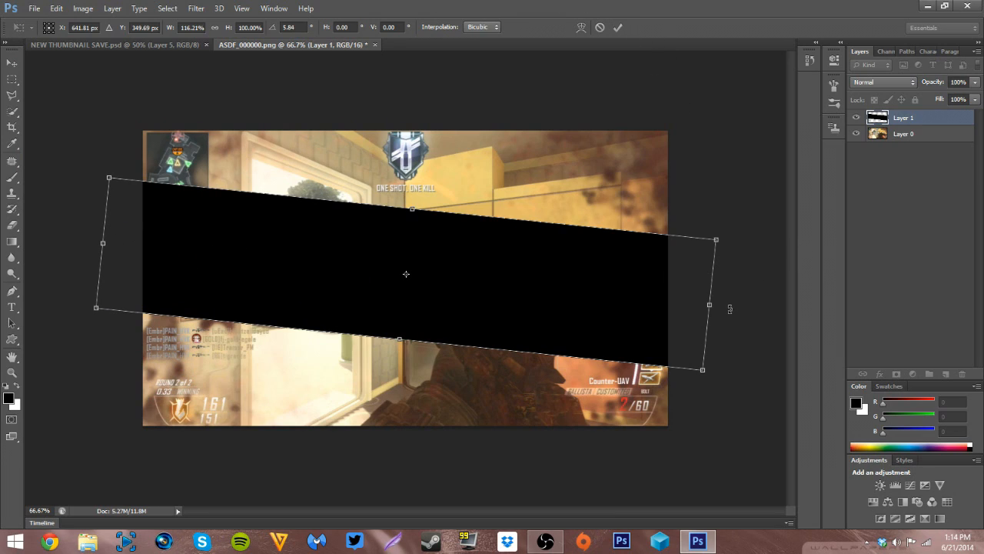
pyautogui.click(618, 28)
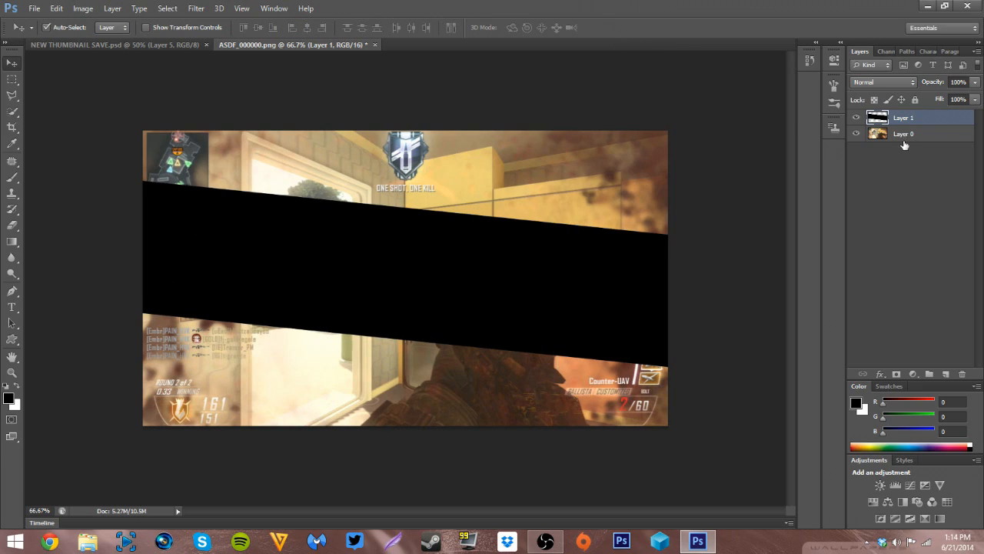
# Add a Stroke layer style to the black band on Layer 1 with the near-white colour #fffefe.
pyautogui.doubleClick(941, 125)
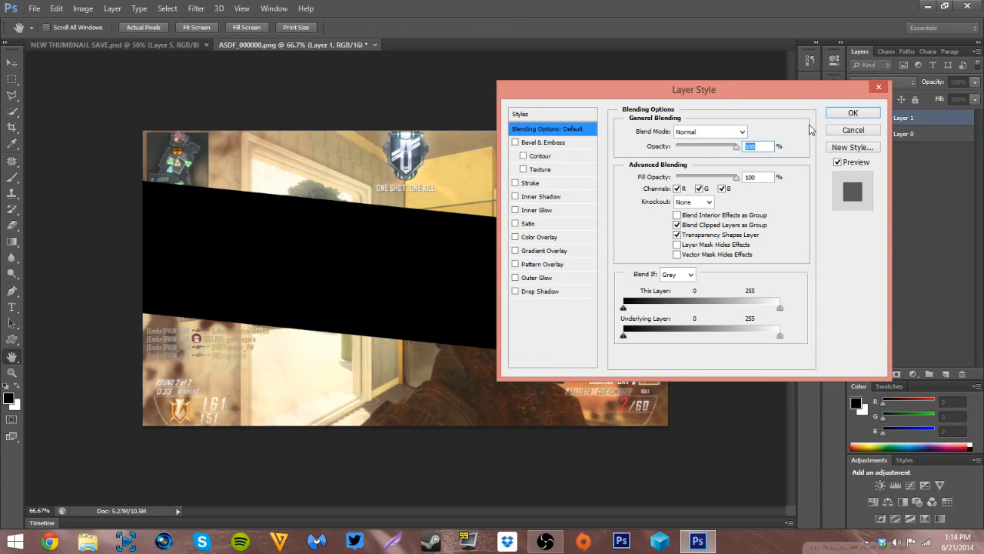
pyautogui.click(537, 184)
pyautogui.click(654, 215)
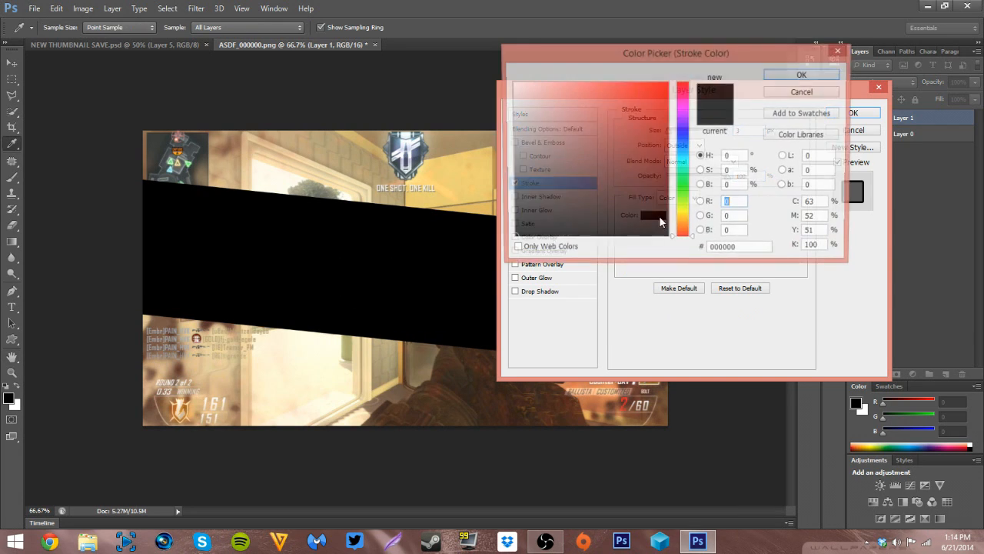
pyautogui.click(513, 83)
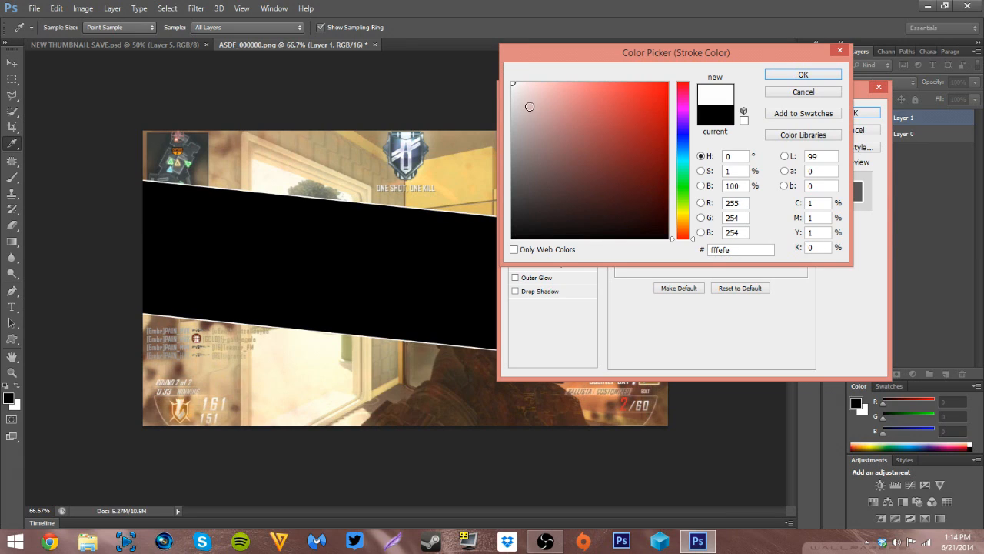
# Try blue shades such as #0d5bb4 as the band's stroke colour.
pyautogui.click(687, 146)
pyautogui.click(657, 100)
pyautogui.click(657, 127)
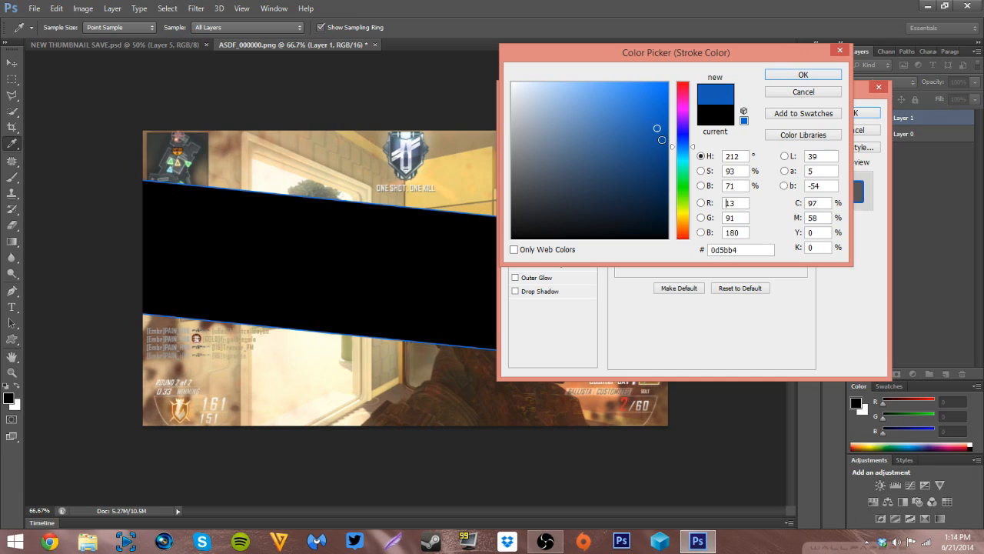
pyautogui.click(652, 184)
# Set the band's stroke to near-white #fbfbfb with a size of 2 px outside, and apply the layer style.
pyautogui.click(511, 83)
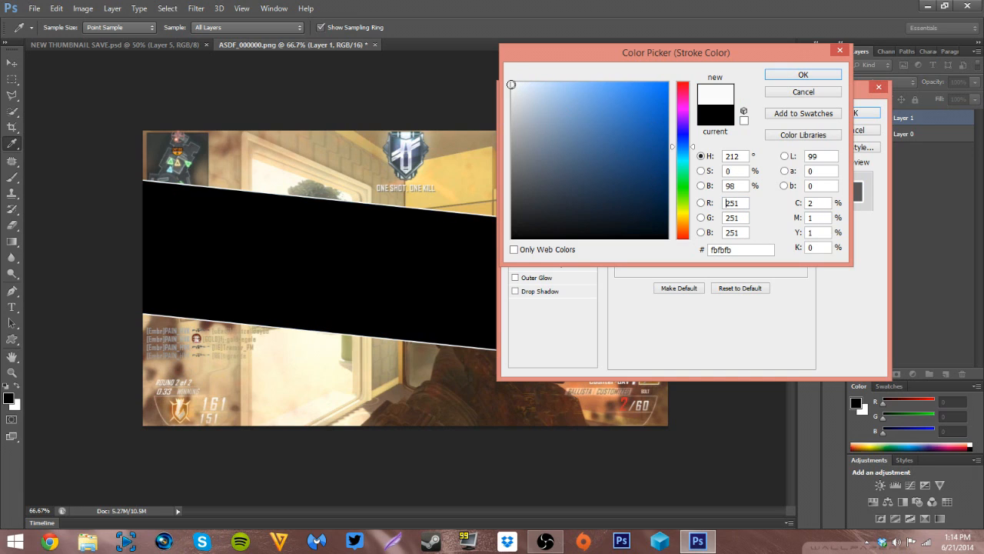
pyautogui.click(795, 77)
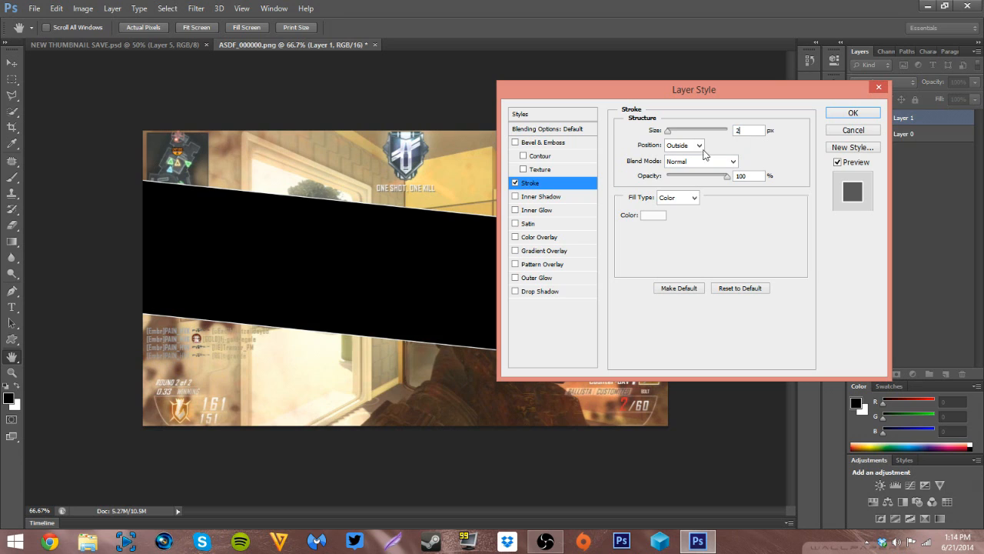
pyautogui.click(870, 114)
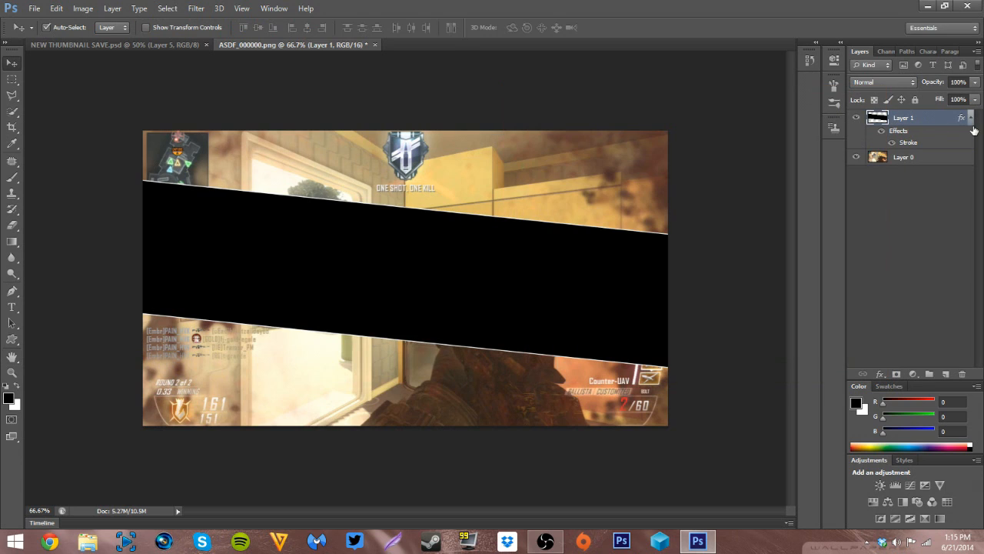
# Try reduced opacity such as 50% on Layer 1 and set it back to 100%.
pyautogui.click(975, 82)
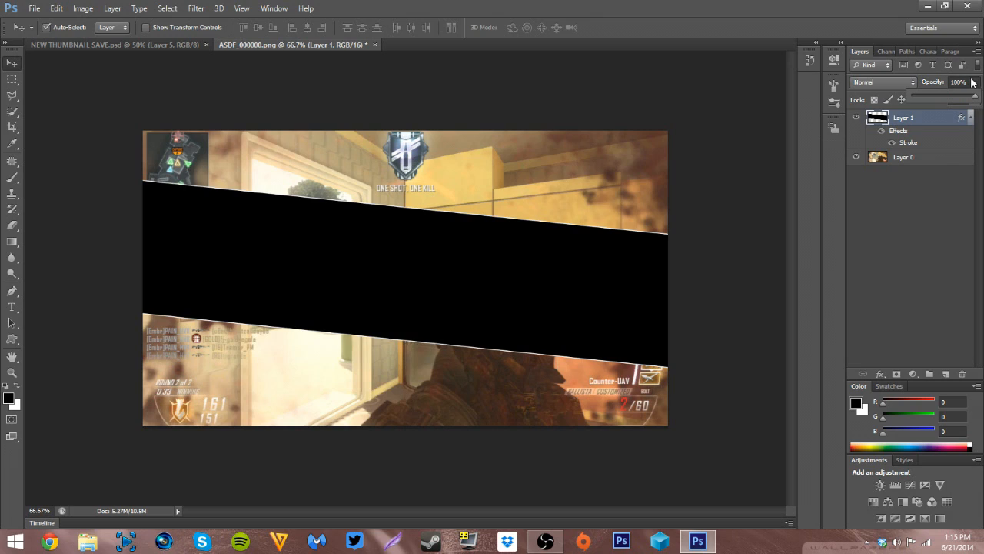
pyautogui.click(973, 82)
pyautogui.write('50')
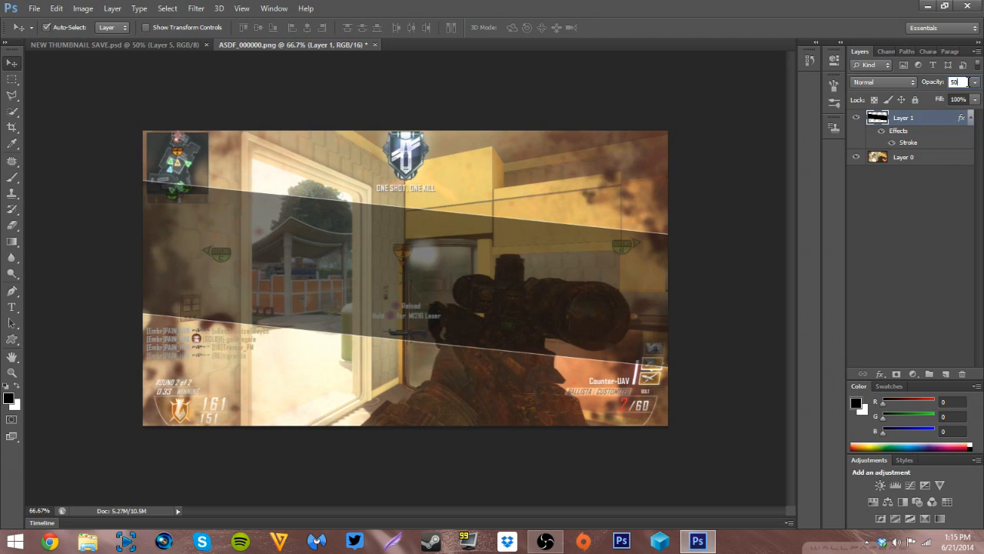
pyautogui.press('BackSpace')
pyautogui.press('BackSpace')
pyautogui.write('3')
pyautogui.press('Return')
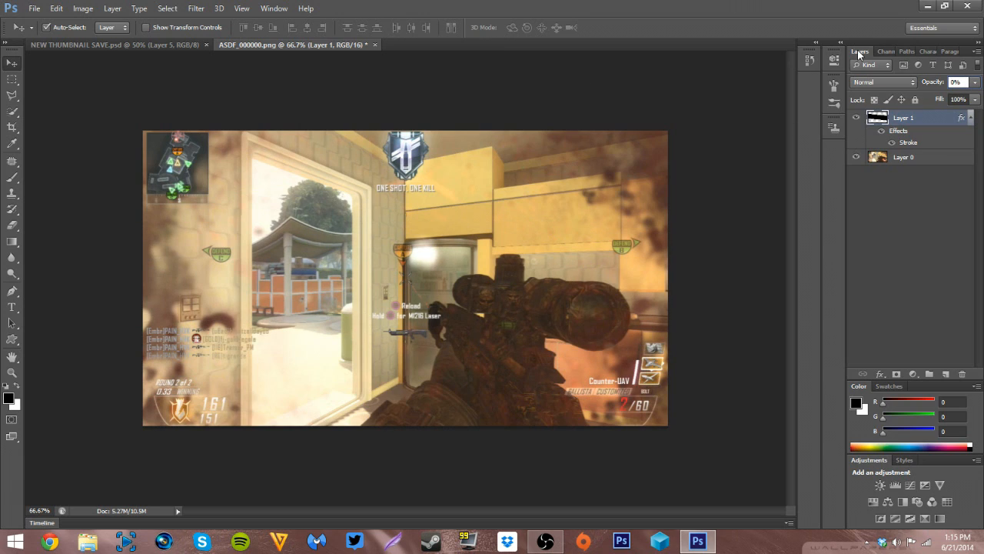
pyautogui.write('100')
pyautogui.press('Return')
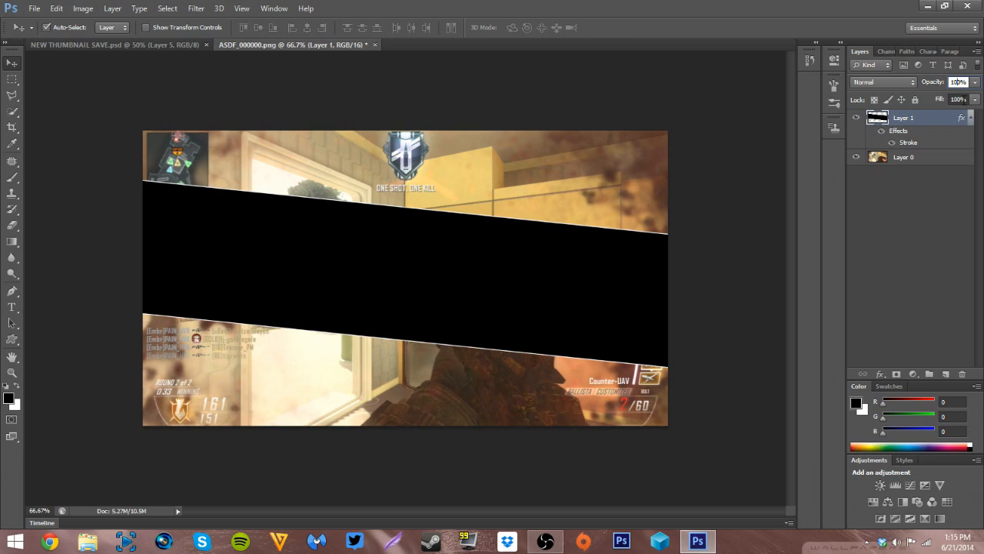
# Set the fill of Layer 1 to 50% so the band turns semi-transparent while its stroke stays solid.
pyautogui.click(963, 99)
pyautogui.hotkey('ctrl', 'a')
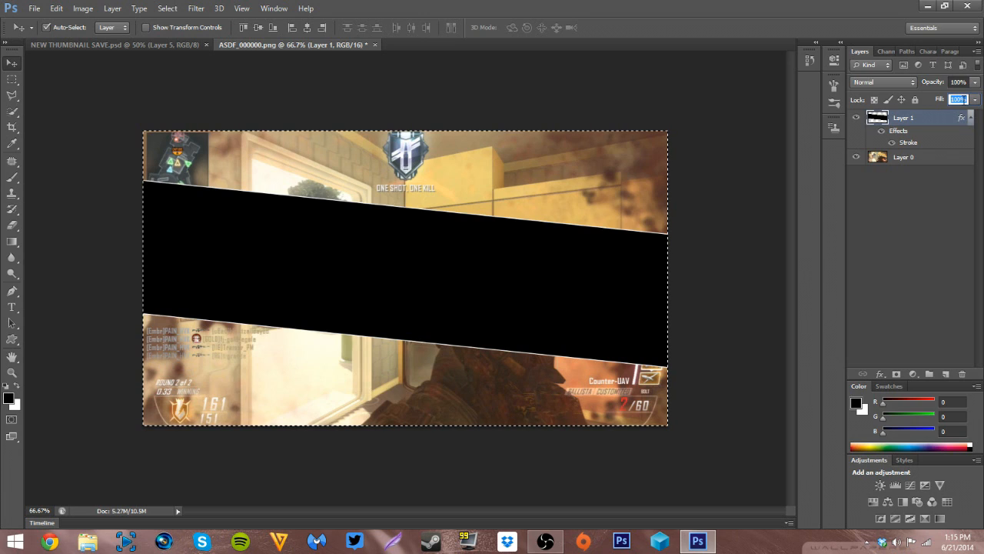
pyautogui.write('50')
pyautogui.press('Return')
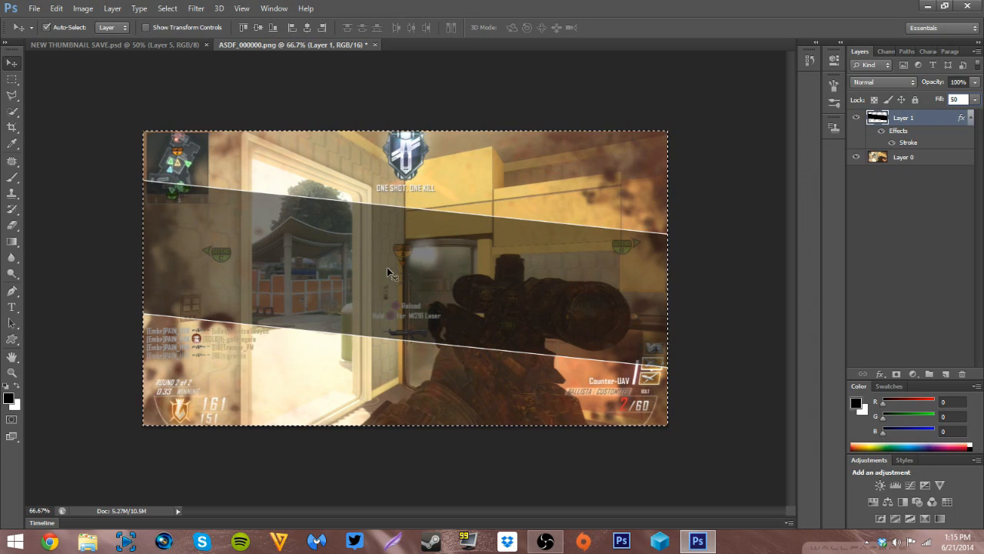
pyautogui.press('Return')
pyautogui.rightClick(346, 236)
pyautogui.rightClick(373, 179)
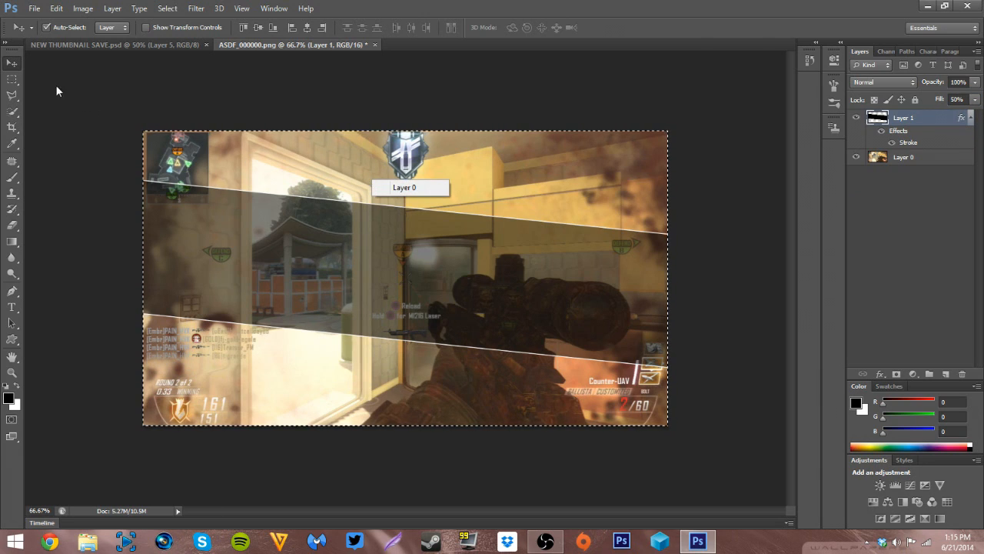
pyautogui.click(15, 65)
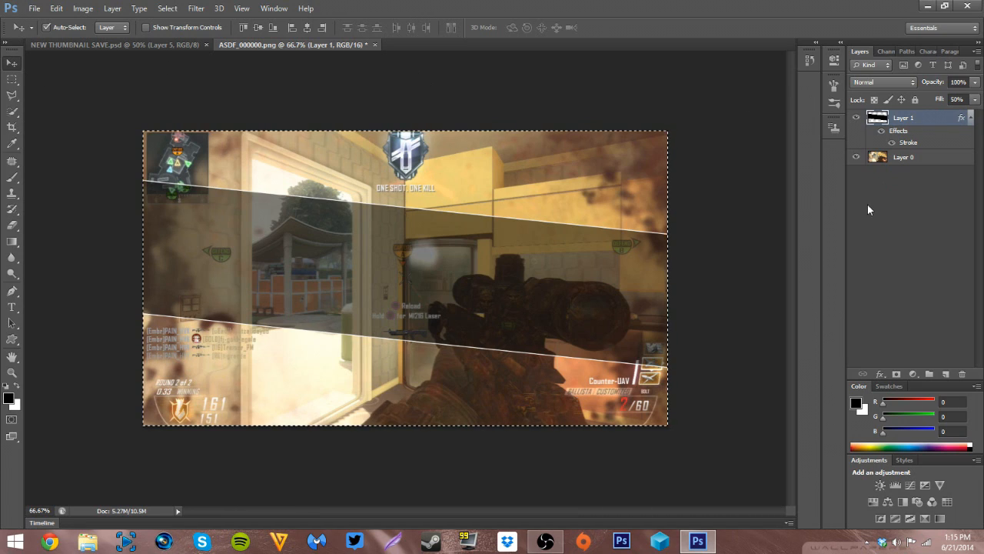
pyautogui.rightClick(610, 410)
pyautogui.click(638, 418)
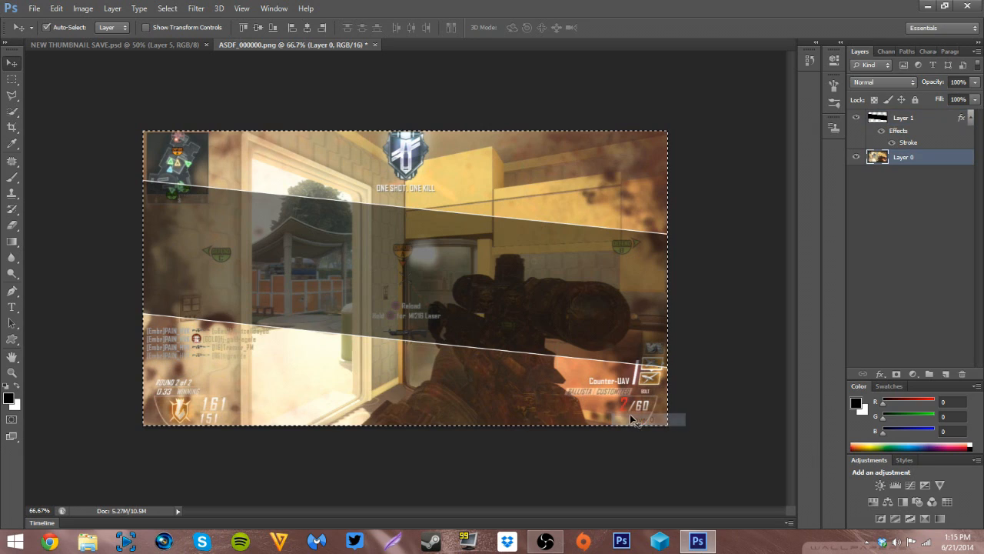
pyautogui.click(721, 391)
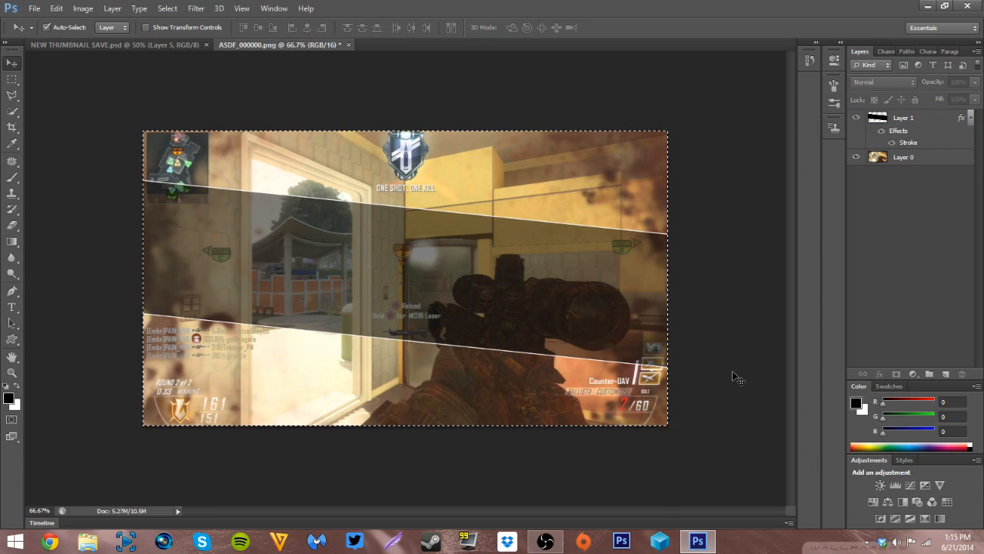
pyautogui.click(176, 137)
pyautogui.click(514, 212)
pyautogui.click(488, 200)
pyautogui.click(511, 209)
pyautogui.click(232, 206)
pyautogui.click(509, 207)
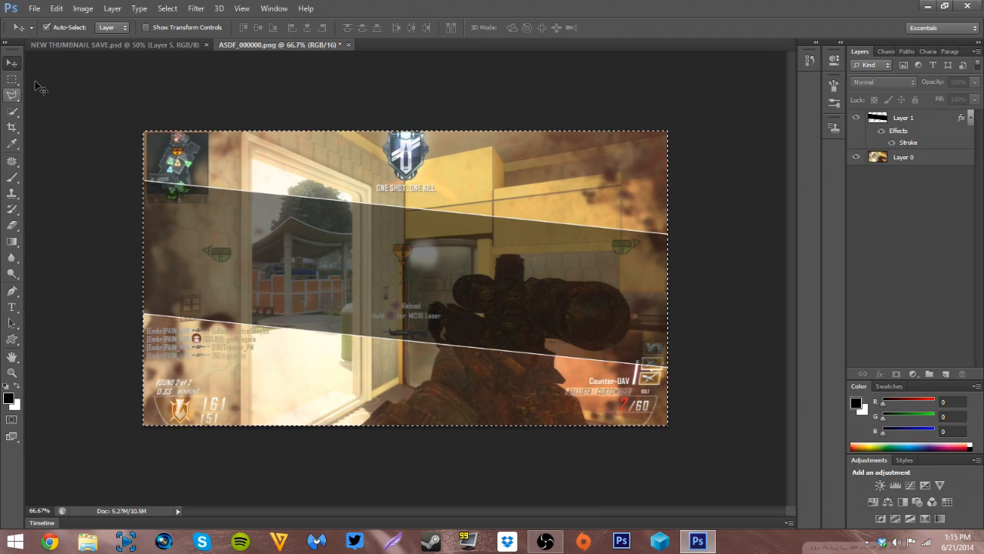
# Load the outline of the band on Layer 1 as a selection and deselect all layers.
pyautogui.click(900, 142)
pyautogui.moveTo(471, 233); pyautogui.dragTo(473, 227)
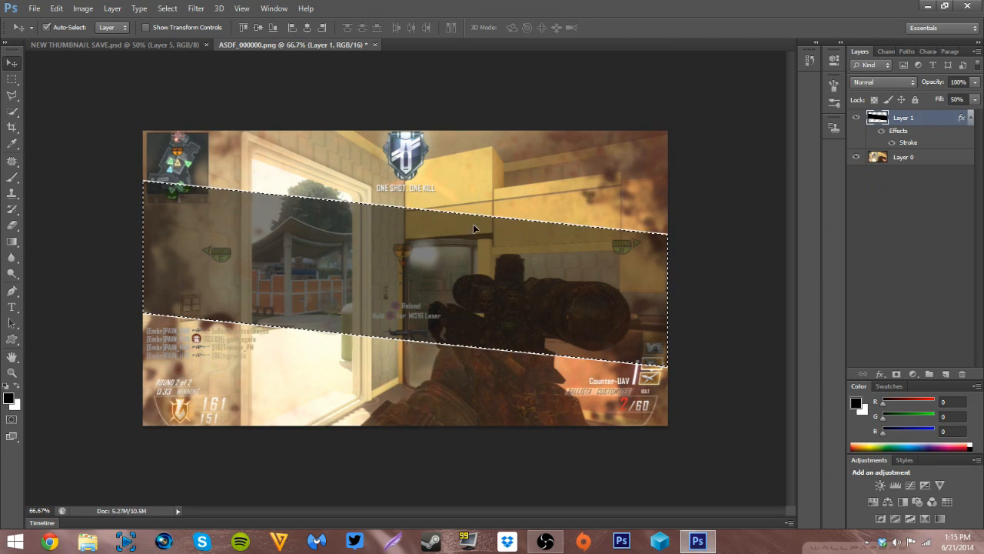
pyautogui.rightClick(521, 256)
pyautogui.click(796, 206)
pyautogui.click(863, 211)
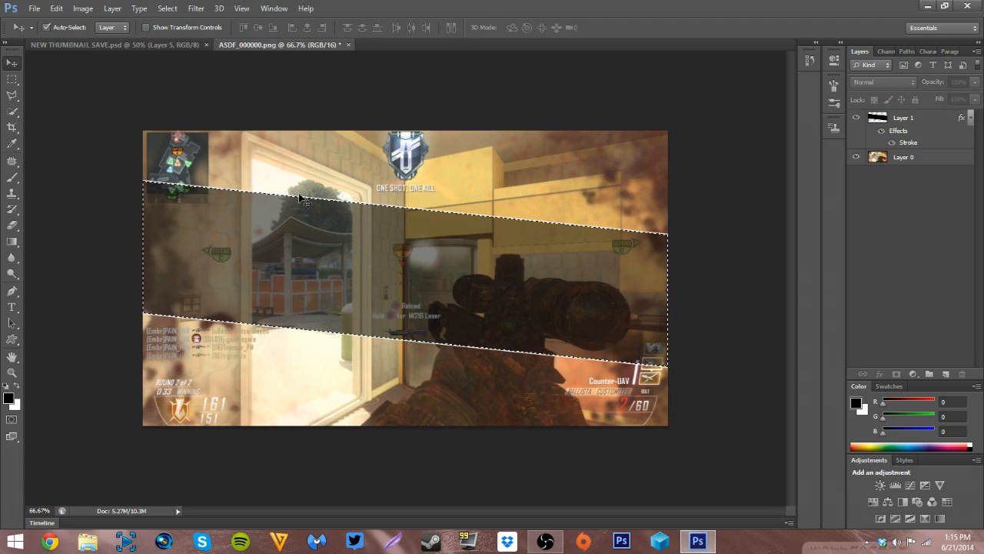
# Examine the banner and text design in NEW THUMBNAIL SAVE.psd and return to ASDF_000000.png.
pyautogui.click(44, 47)
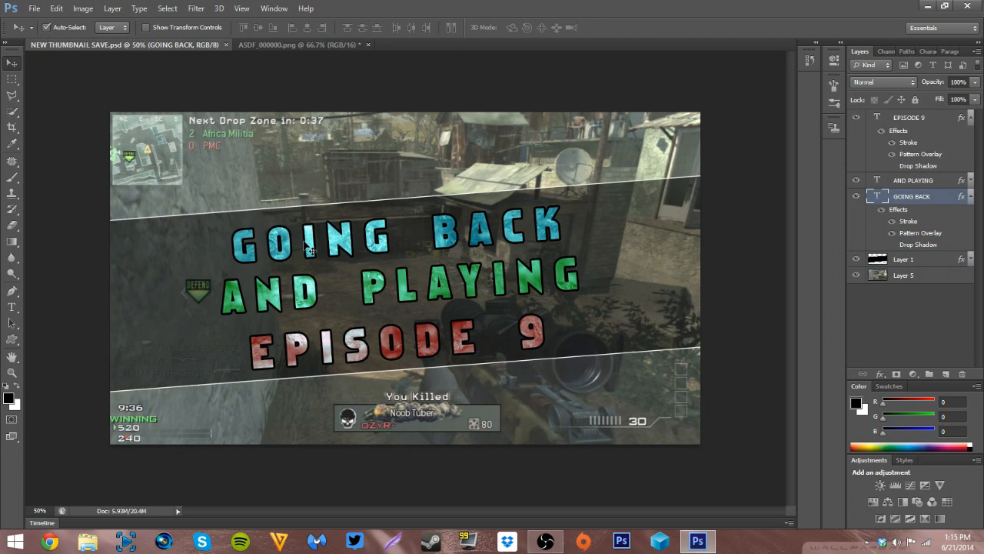
pyautogui.click(289, 46)
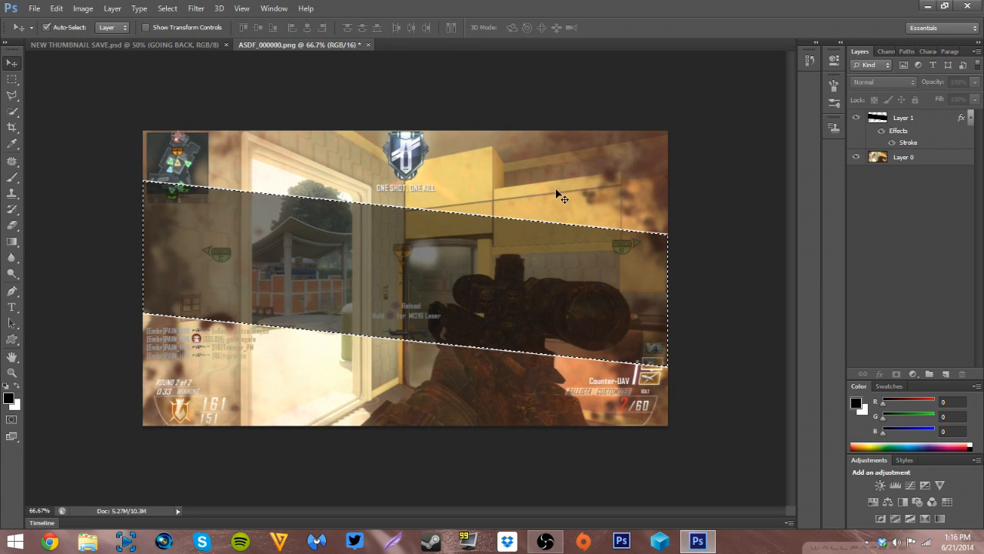
pyautogui.click(56, 8)
pyautogui.click(57, 9)
# Add the white text VIDEO in the Faktos font at 110 pt and place it on the slanted band, left of the image centre.
pyautogui.click(12, 306)
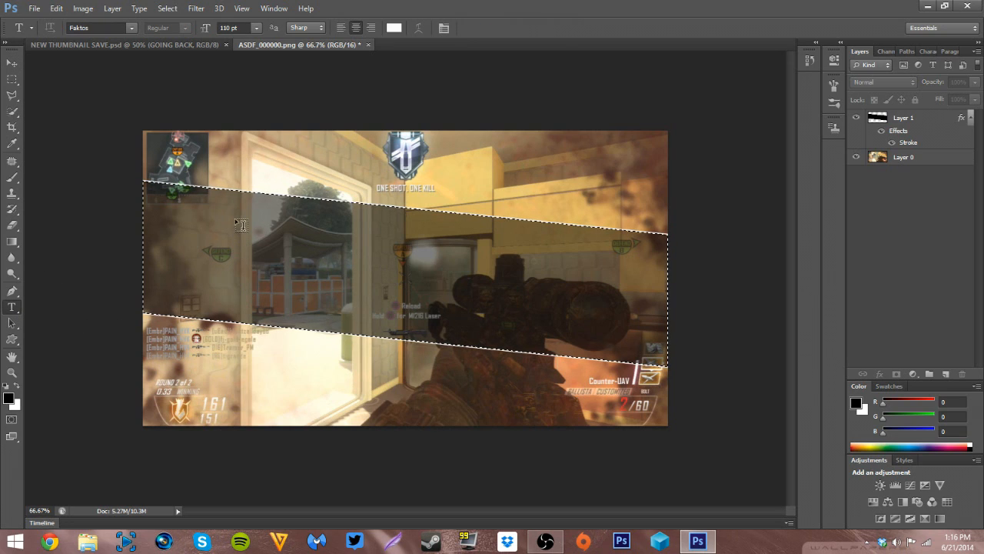
pyautogui.click(134, 29)
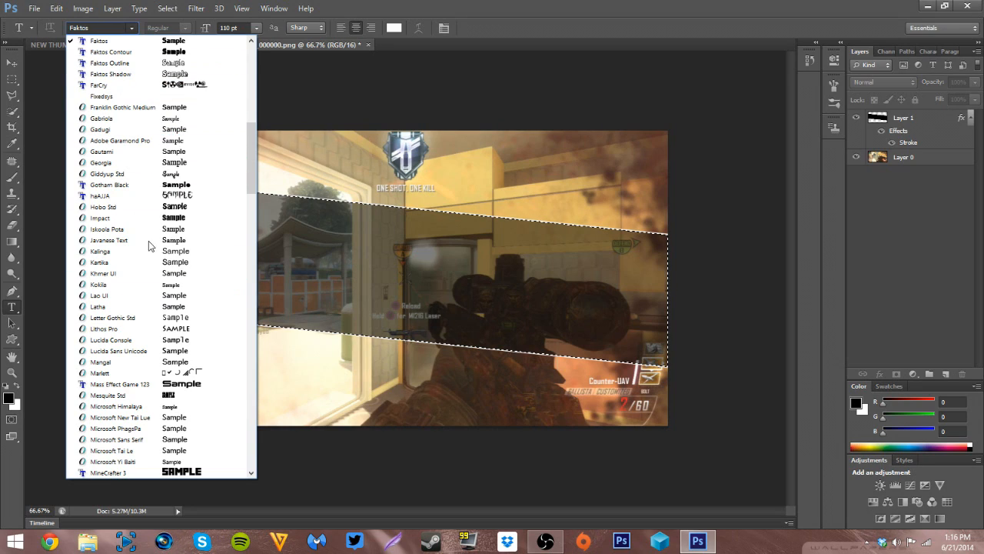
pyautogui.click(103, 43)
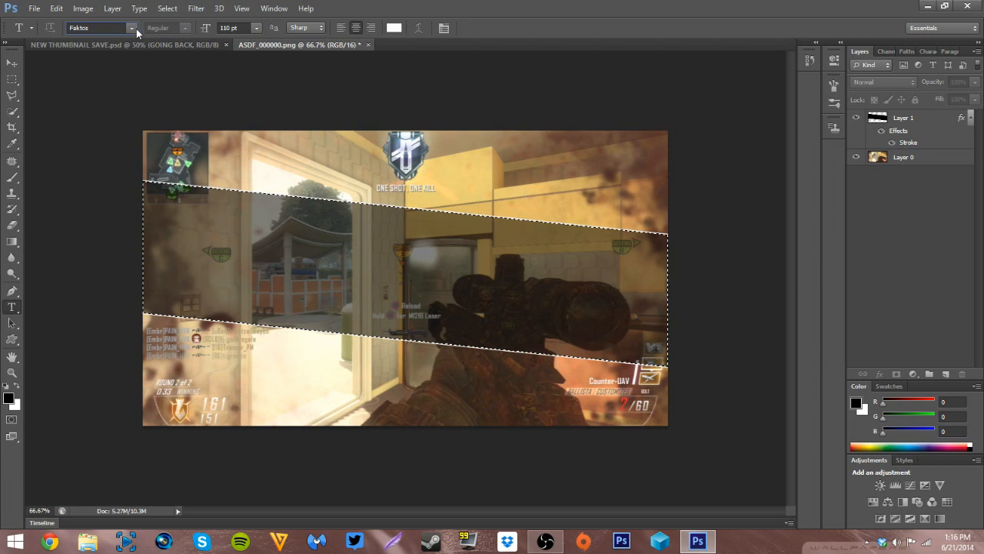
pyautogui.click(194, 244)
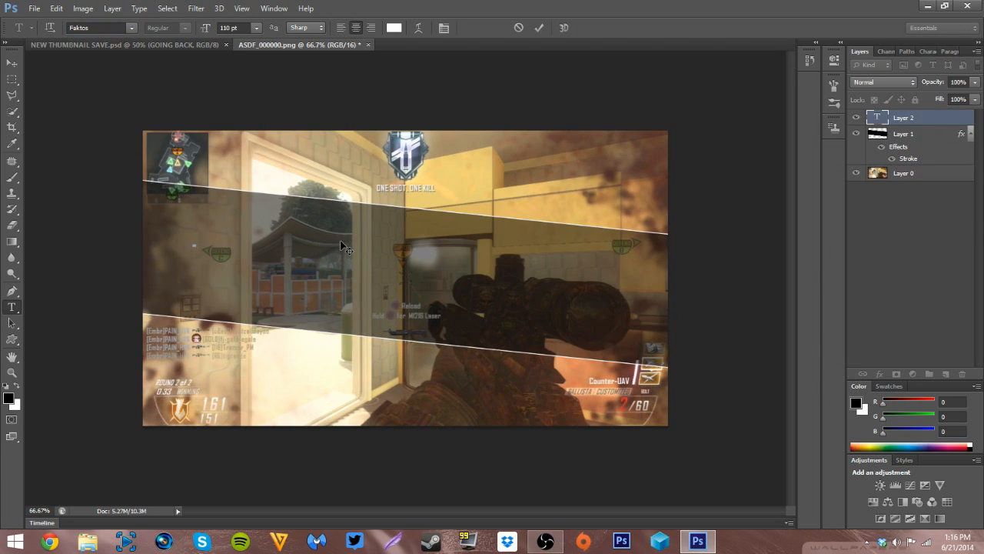
pyautogui.write('VIDOE')
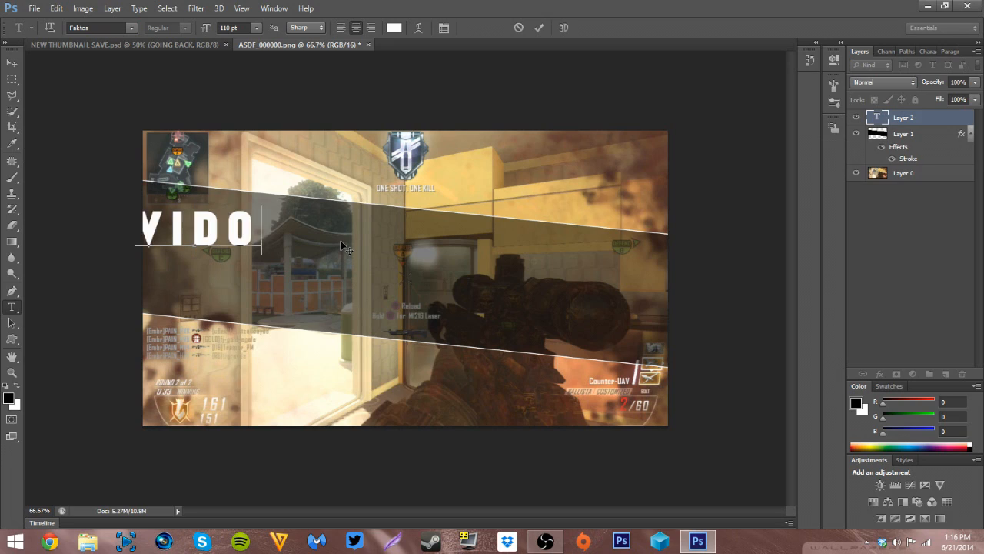
pyautogui.press('BackSpace')
pyautogui.press('BackSpace')
pyautogui.write('EO')
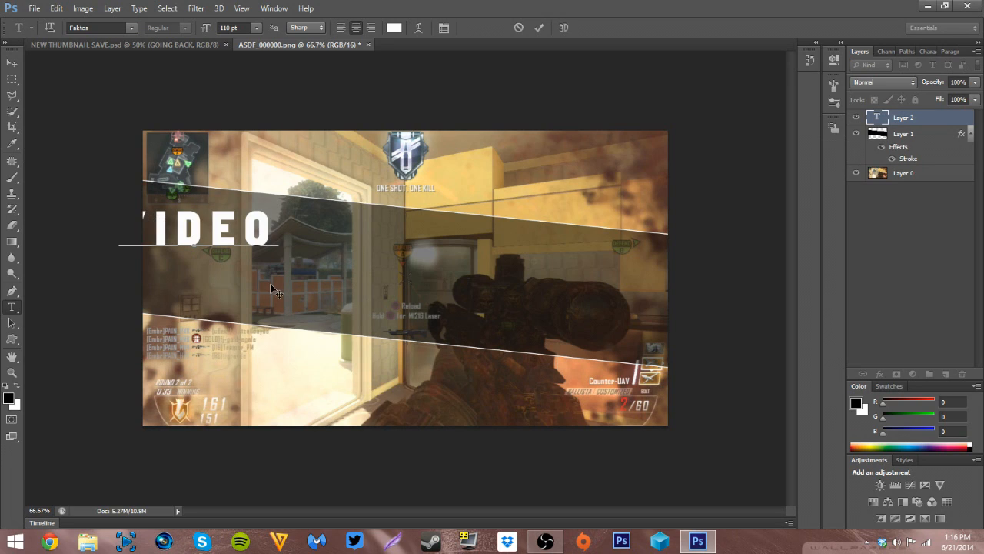
pyautogui.moveTo(273, 290); pyautogui.dragTo(391, 310)
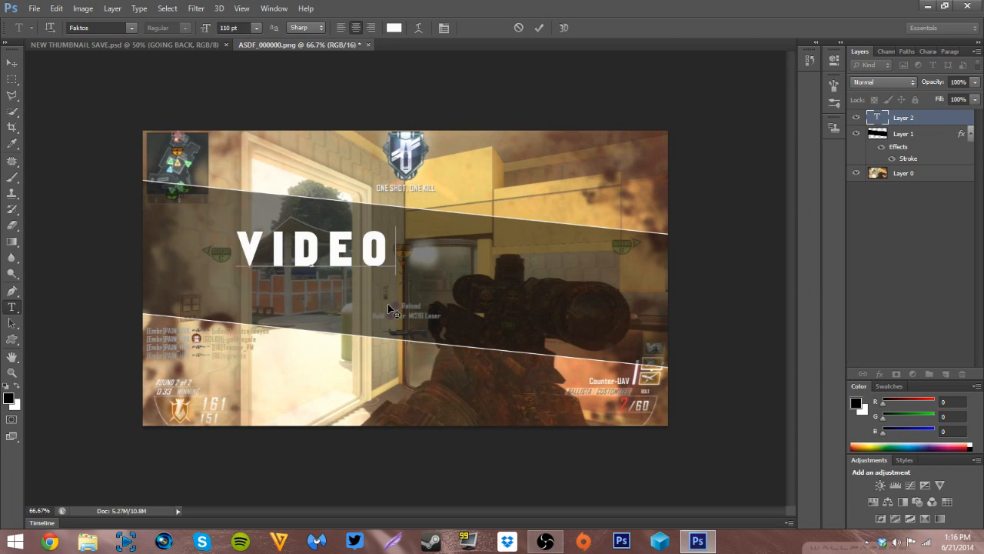
pyautogui.click(542, 27)
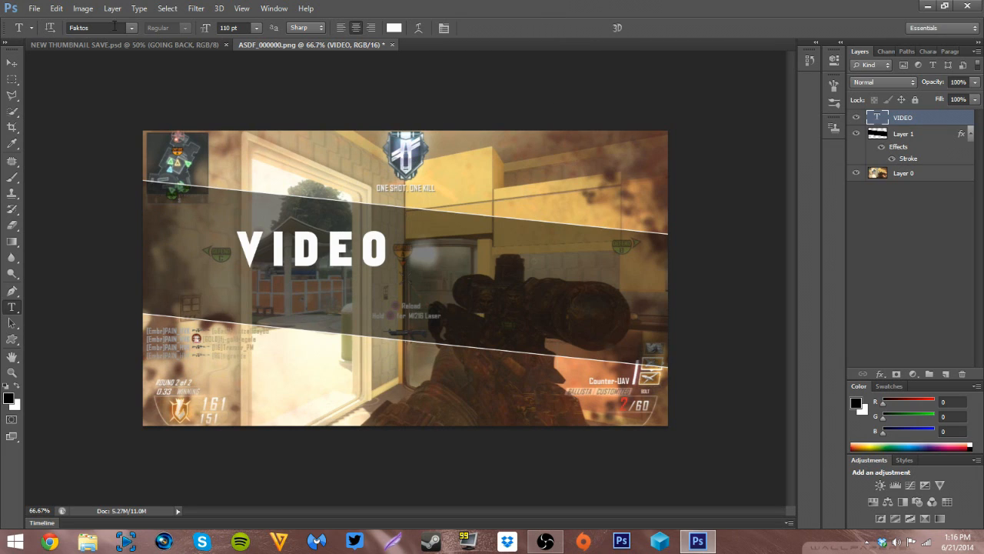
# Rotate the VIDEO text about 5.8 degrees to match the band's slant and move it near the band's upper edge at the image centre.
pyautogui.click(56, 8)
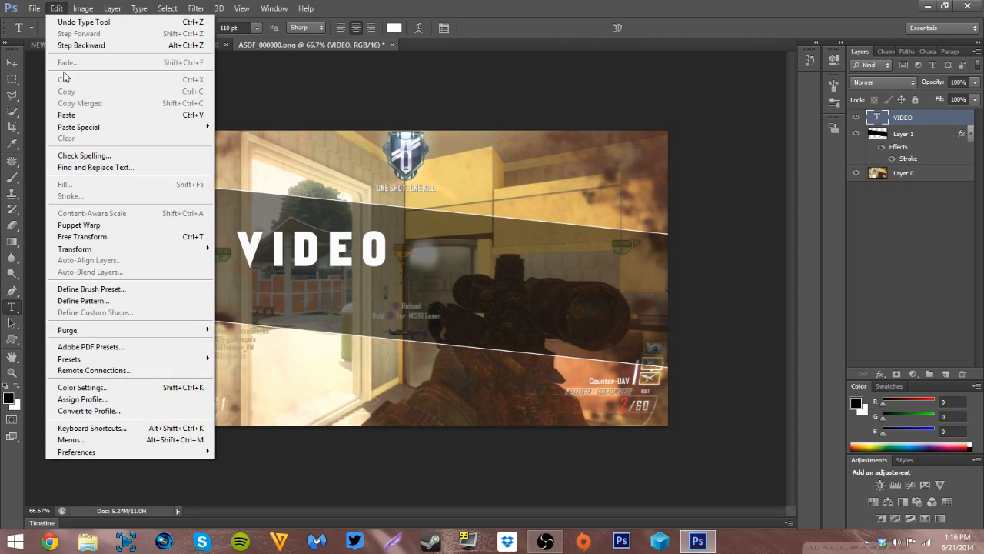
pyautogui.click(80, 236)
pyautogui.moveTo(335, 260); pyautogui.dragTo(339, 236)
pyautogui.moveTo(407, 241); pyautogui.dragTo(408, 247)
pyautogui.moveTo(405, 255); pyautogui.dragTo(373, 238)
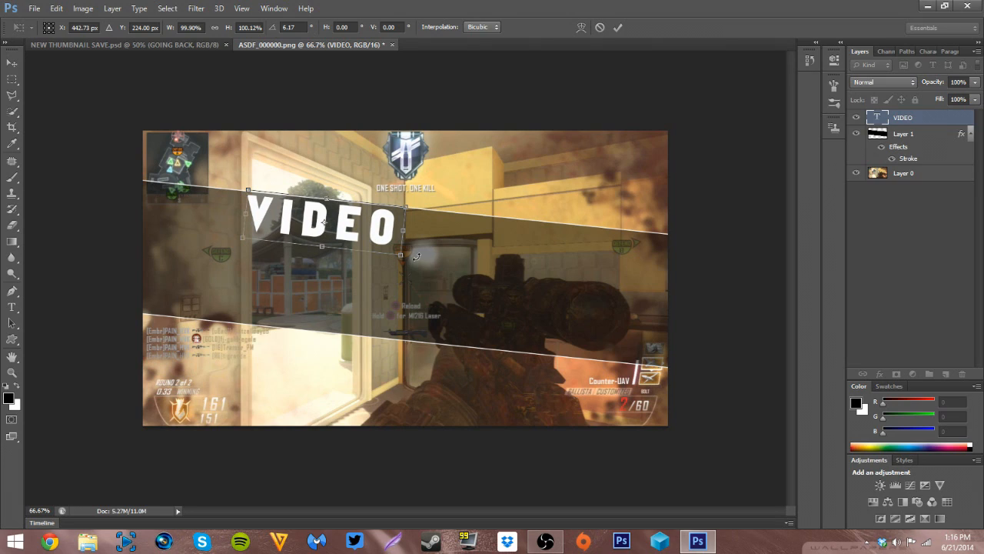
pyautogui.moveTo(416, 256); pyautogui.dragTo(417, 258)
pyautogui.moveTo(323, 224); pyautogui.dragTo(419, 204)
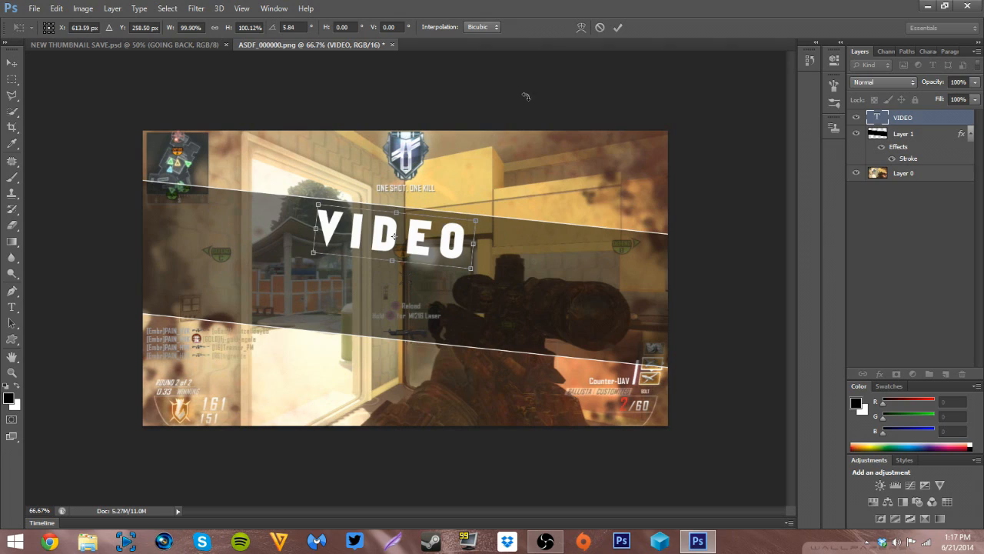
pyautogui.click(617, 29)
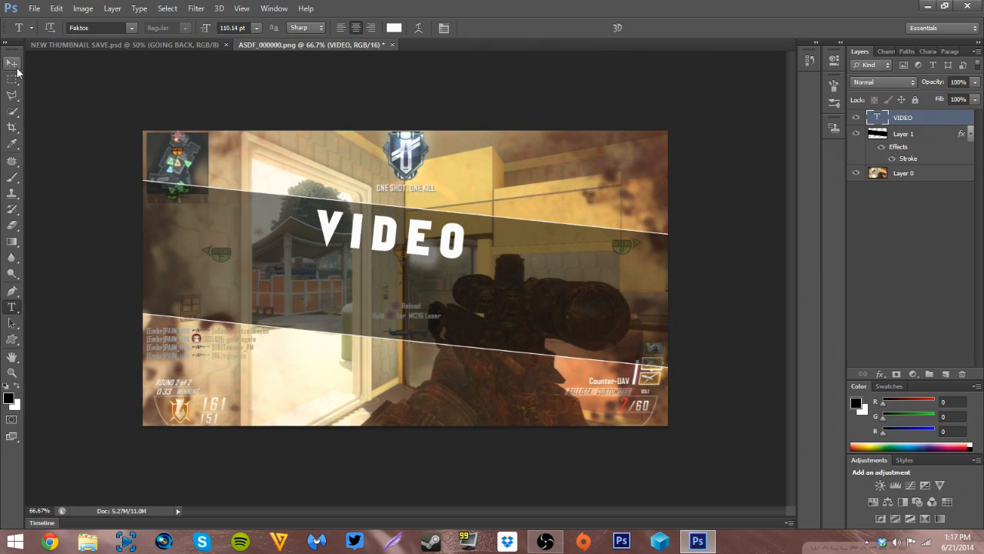
# Add a Pattern Overlay to the VIDEO text using the bright blue streaked pattern.
pyautogui.doubleClick(931, 125)
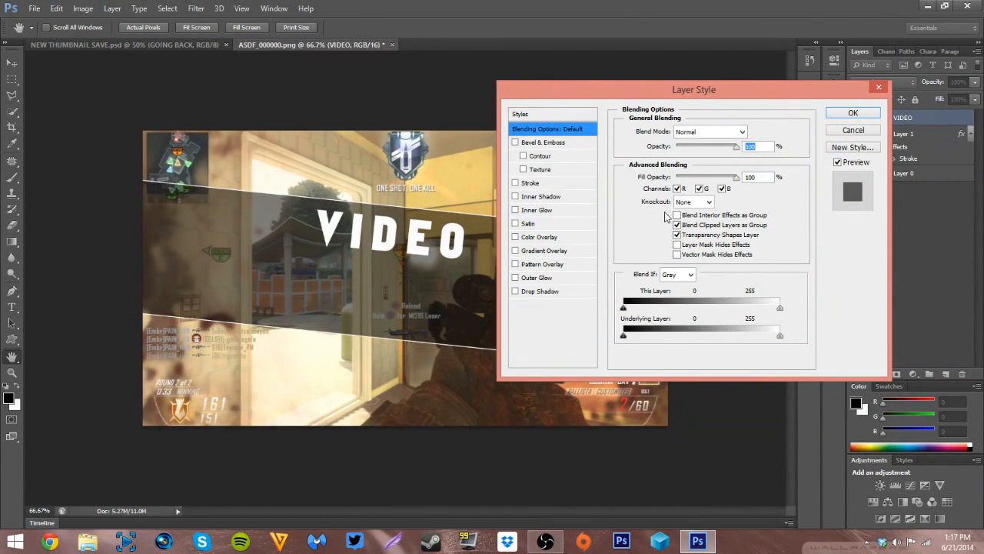
pyautogui.click(549, 250)
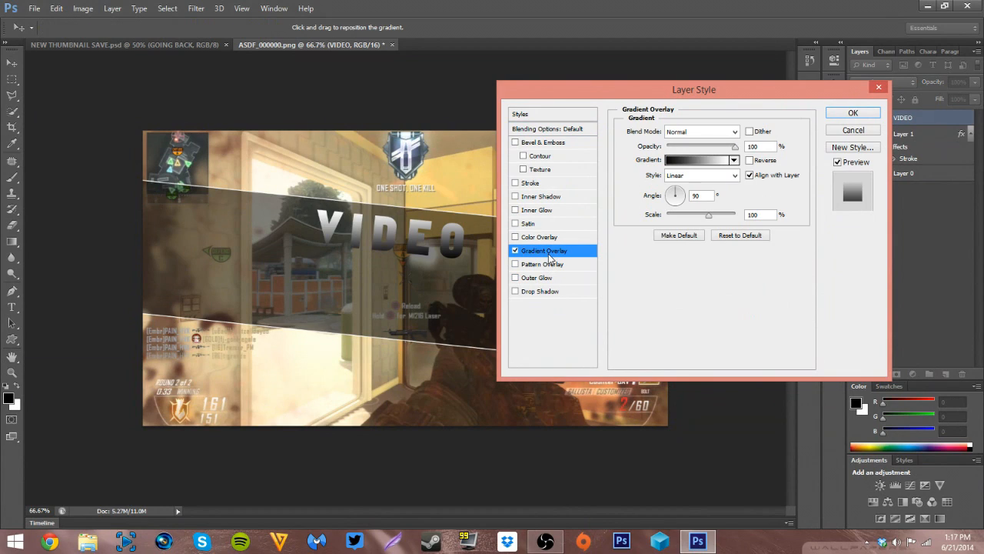
pyautogui.click(515, 251)
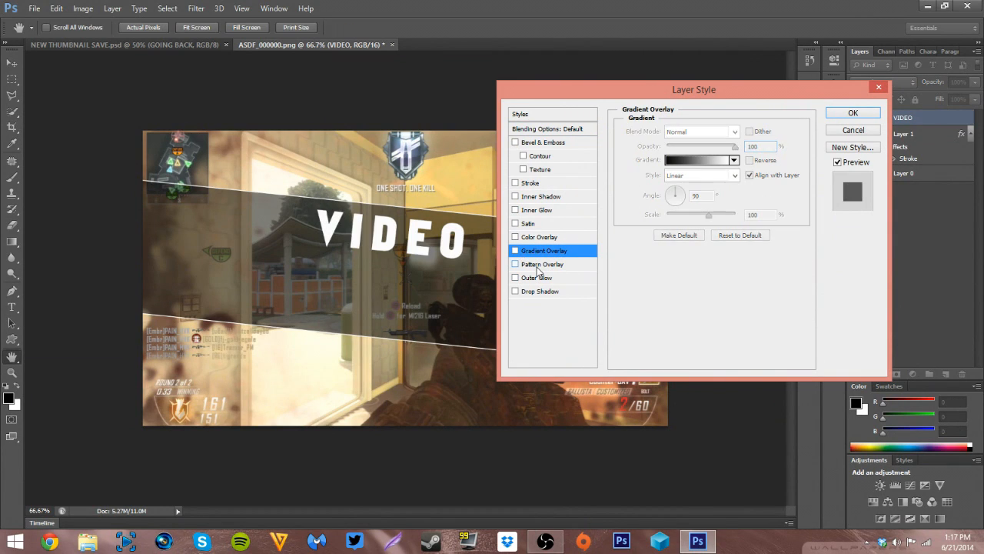
pyautogui.click(558, 264)
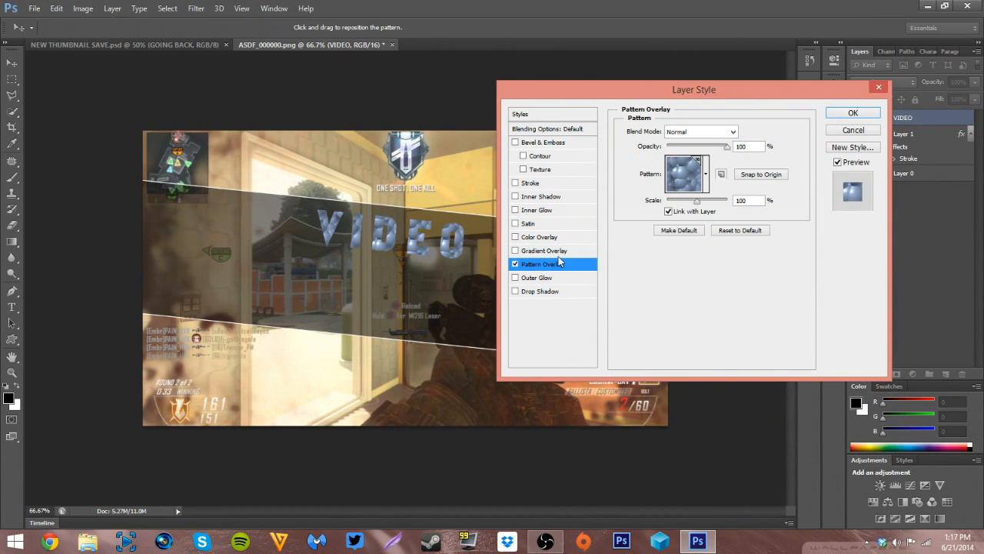
pyautogui.click(705, 174)
pyautogui.scroll(-2, 692, 262)
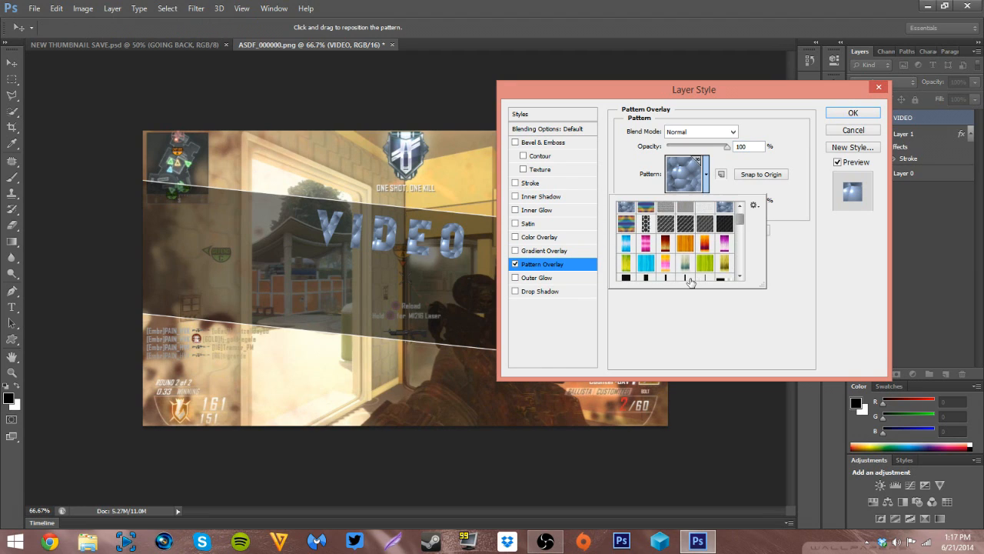
pyautogui.click(647, 264)
# Try grey and rainbow patterns in the VIDEO text's Pattern Overlay and return to the bright blue streaked one.
pyautogui.scroll(-3, 655, 268)
pyautogui.scroll(6, 657, 266)
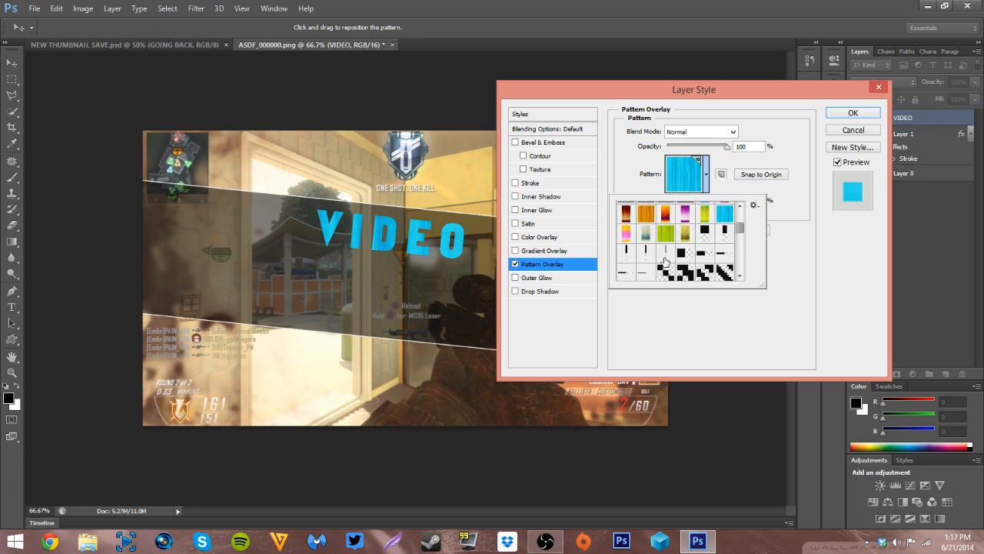
pyautogui.scroll(1, 664, 261)
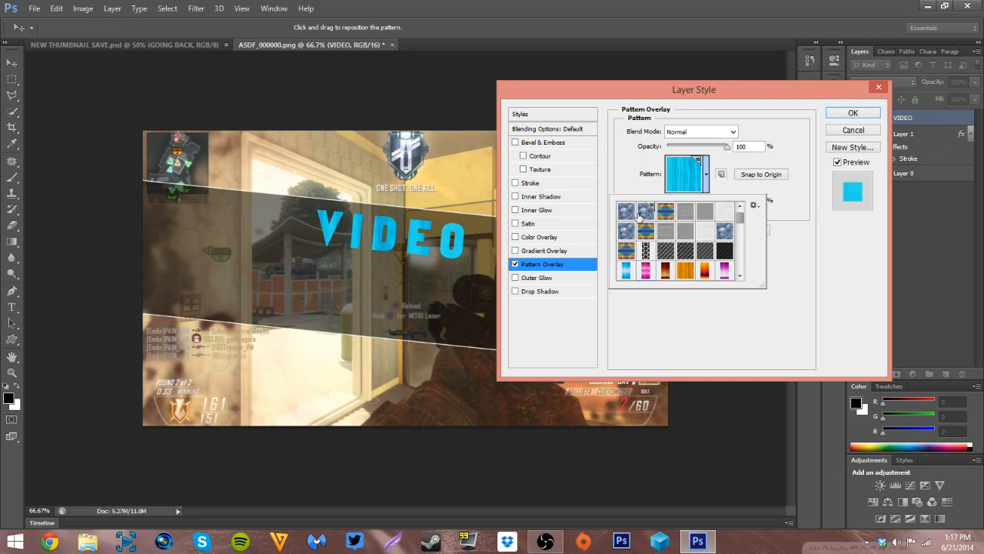
pyautogui.click(696, 210)
pyautogui.click(646, 230)
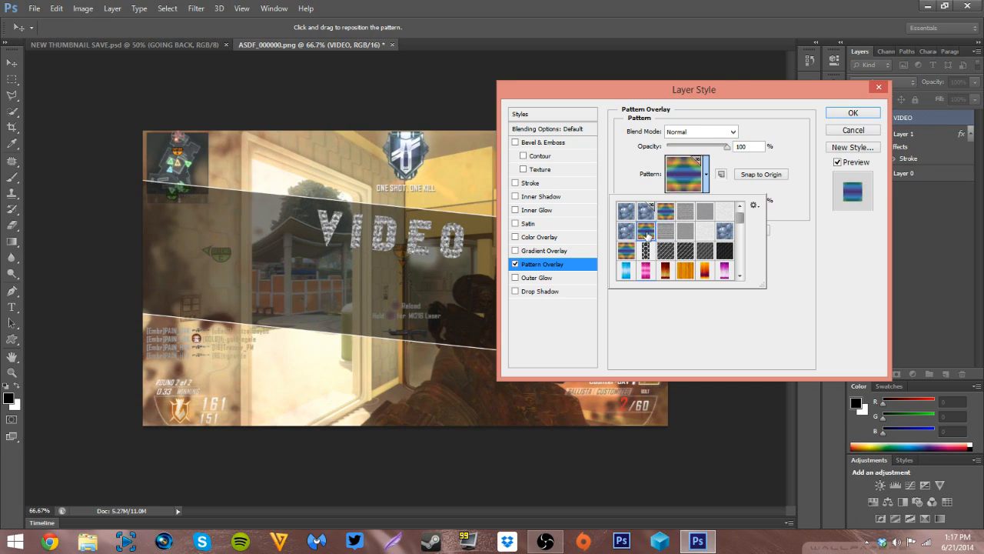
pyautogui.click(628, 223)
pyautogui.click(642, 236)
pyautogui.click(629, 220)
pyautogui.click(630, 238)
pyautogui.scroll(-3, 663, 266)
pyautogui.click(646, 230)
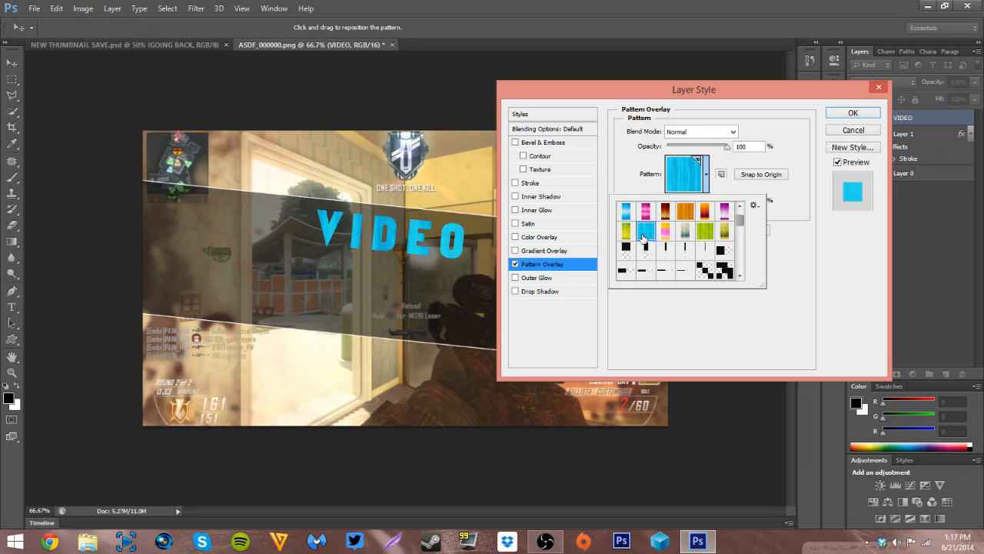
# Try the rainbow pattern shifted within the VIDEO letters and reselect the bright blue streaked pattern.
pyautogui.moveTo(389, 244); pyautogui.dragTo(431, 246)
pyautogui.click(706, 175)
pyautogui.scroll(5, 708, 270)
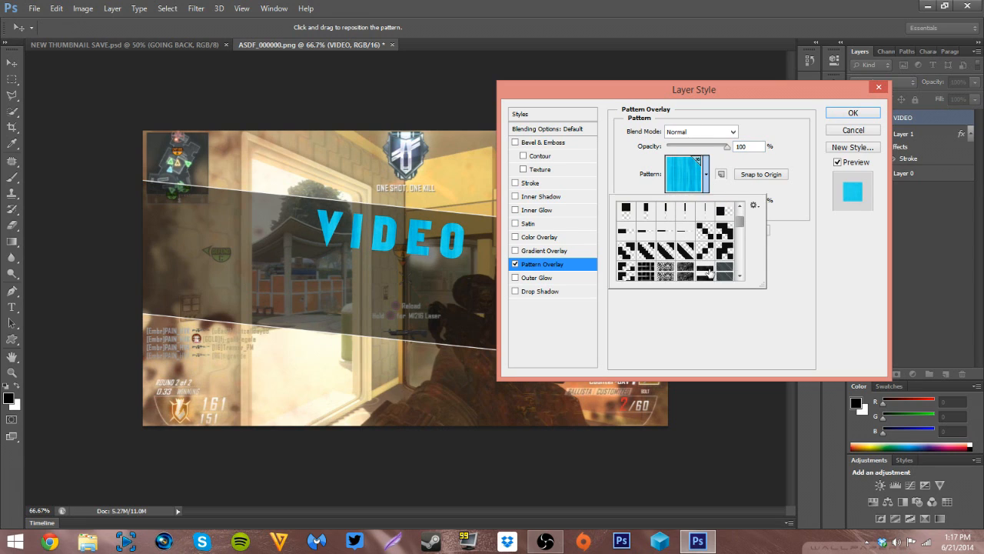
pyautogui.scroll(-3, 708, 271)
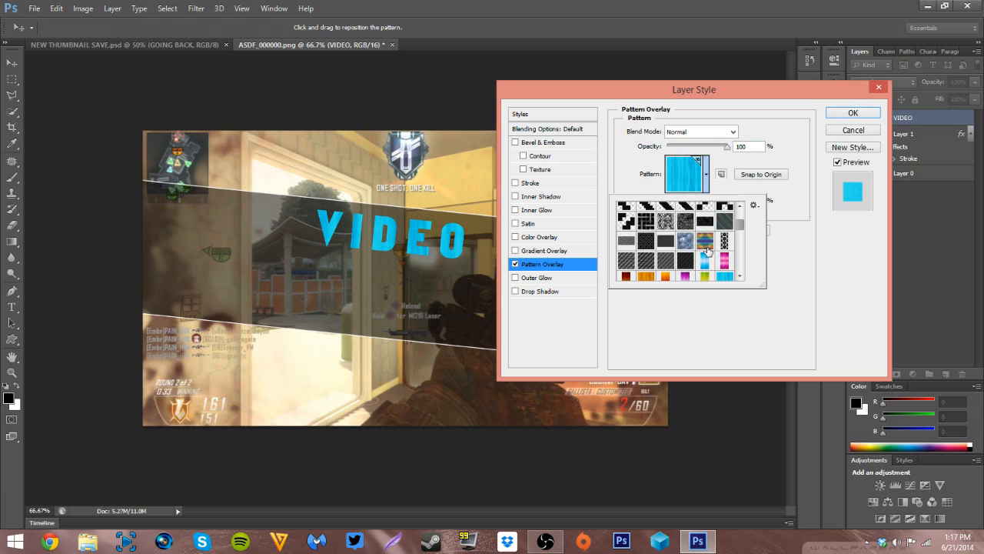
pyautogui.click(704, 244)
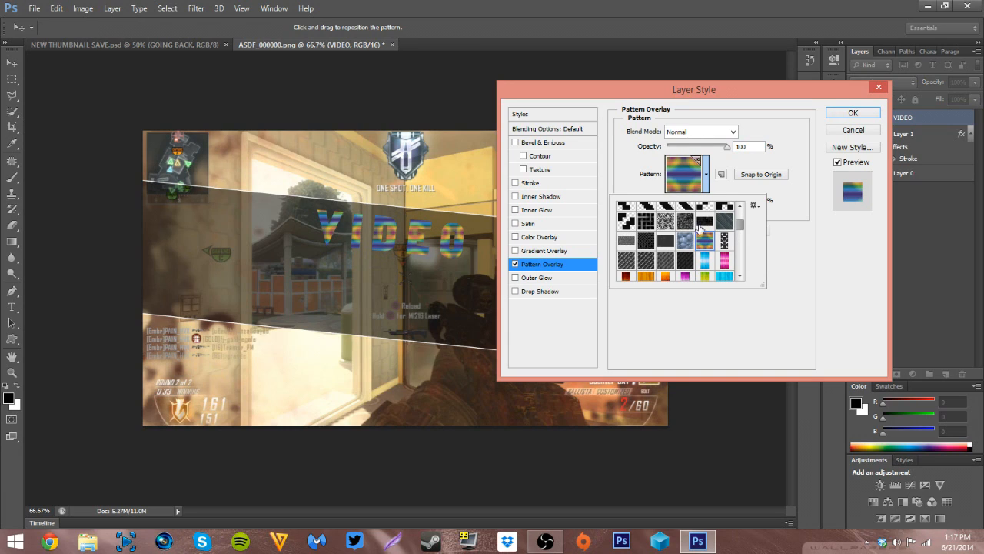
pyautogui.moveTo(401, 249); pyautogui.dragTo(322, 203)
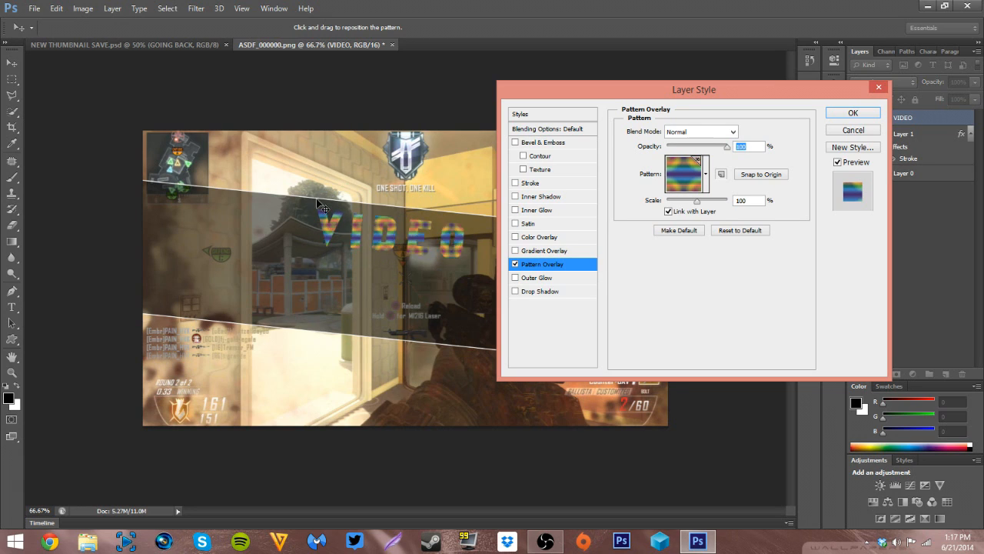
pyautogui.click(706, 181)
pyautogui.scroll(-1, 675, 255)
pyautogui.click(725, 269)
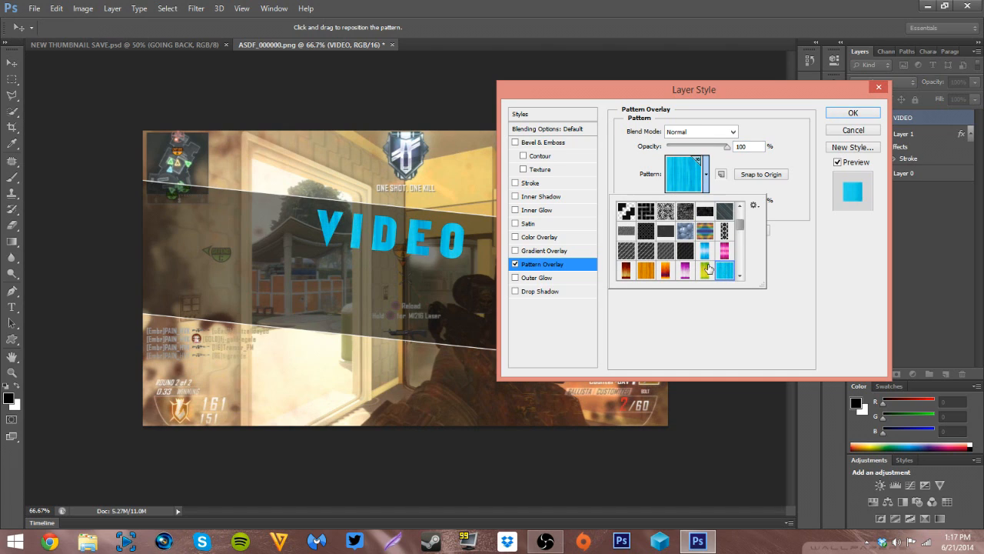
# Compare the glossy blue pattern, settle on the bright blue streaked one shifted within the VIDEO letters, and apply the layer style.
pyautogui.click(704, 254)
pyautogui.click(706, 181)
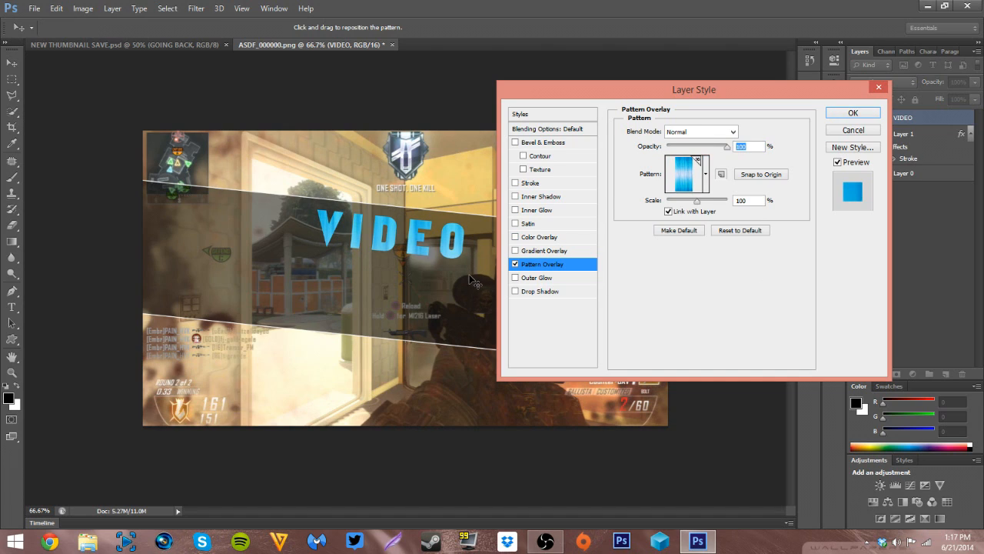
pyautogui.click(706, 181)
pyautogui.click(729, 271)
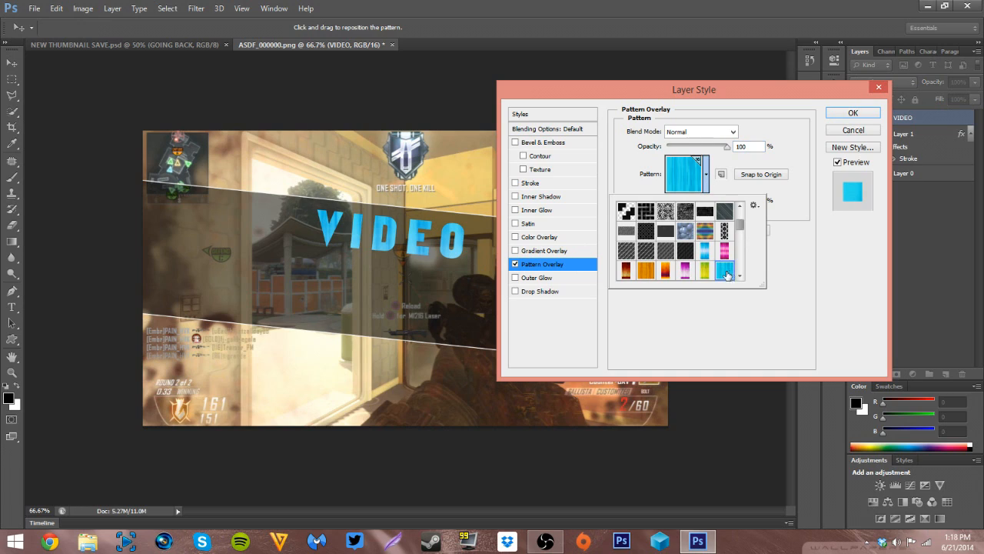
pyautogui.click(706, 181)
pyautogui.moveTo(471, 254); pyautogui.dragTo(418, 288)
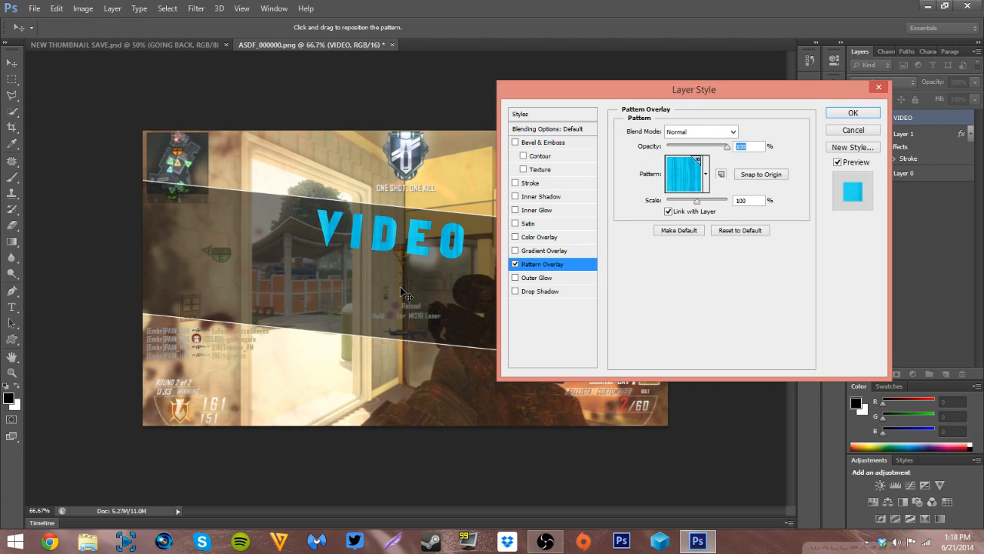
pyautogui.click(852, 113)
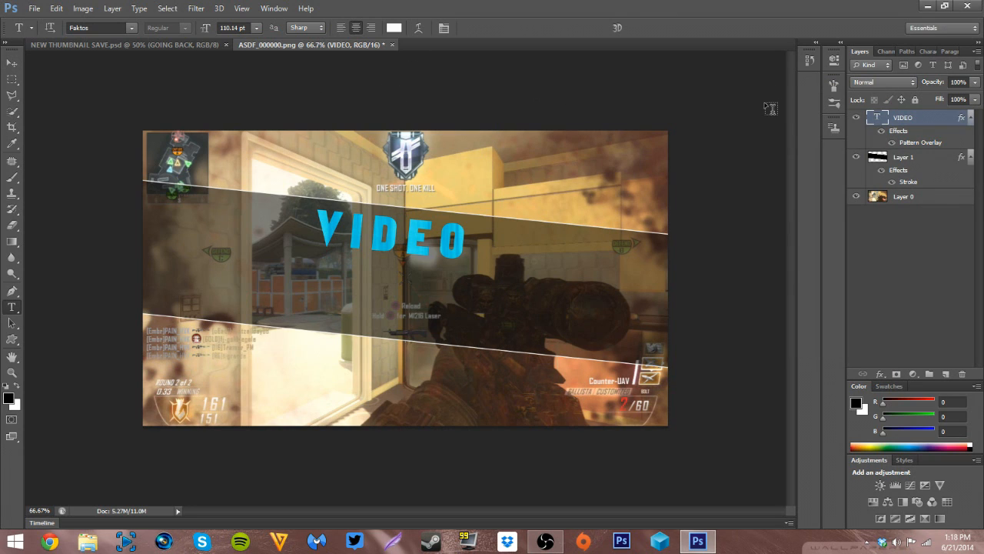
# Duplicate the VIDEO text layer and move the copy directly below the original on the slanted band.
pyautogui.rightClick(936, 121)
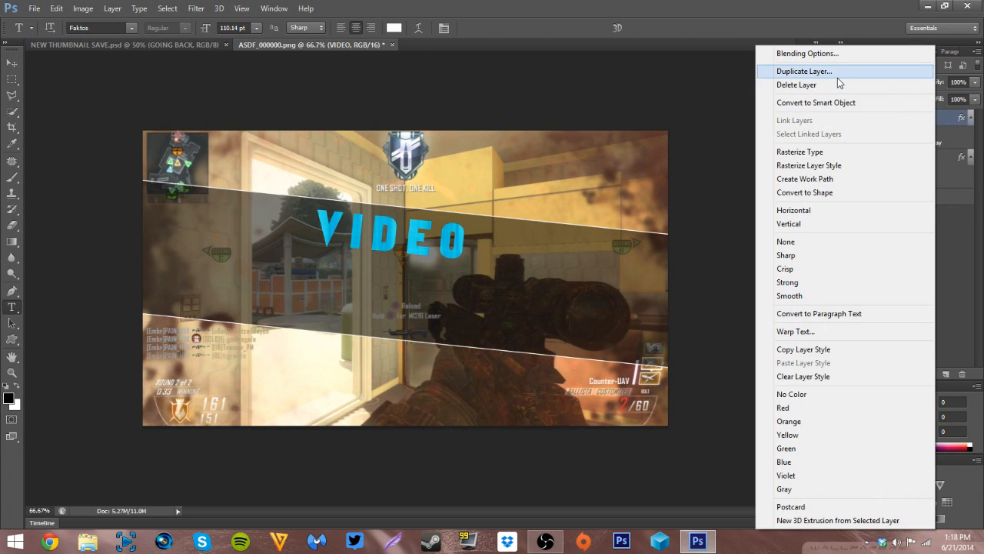
pyautogui.click(869, 71)
pyautogui.click(526, 137)
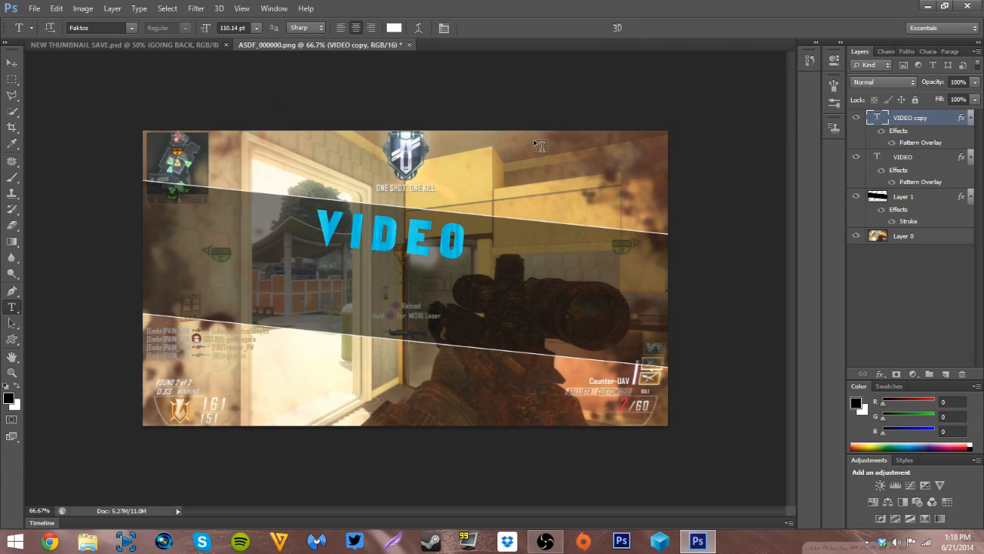
pyautogui.click(10, 68)
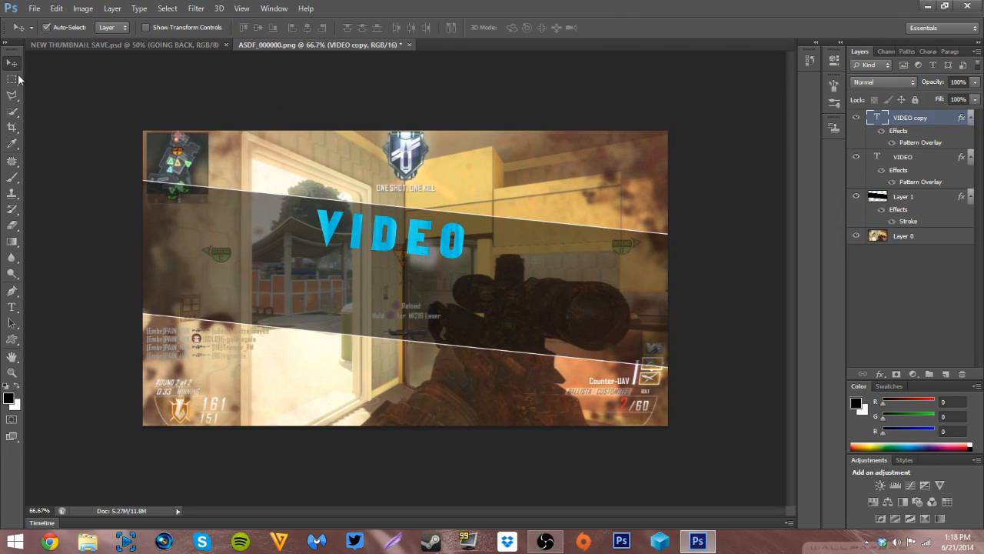
pyautogui.moveTo(357, 231); pyautogui.dragTo(355, 280)
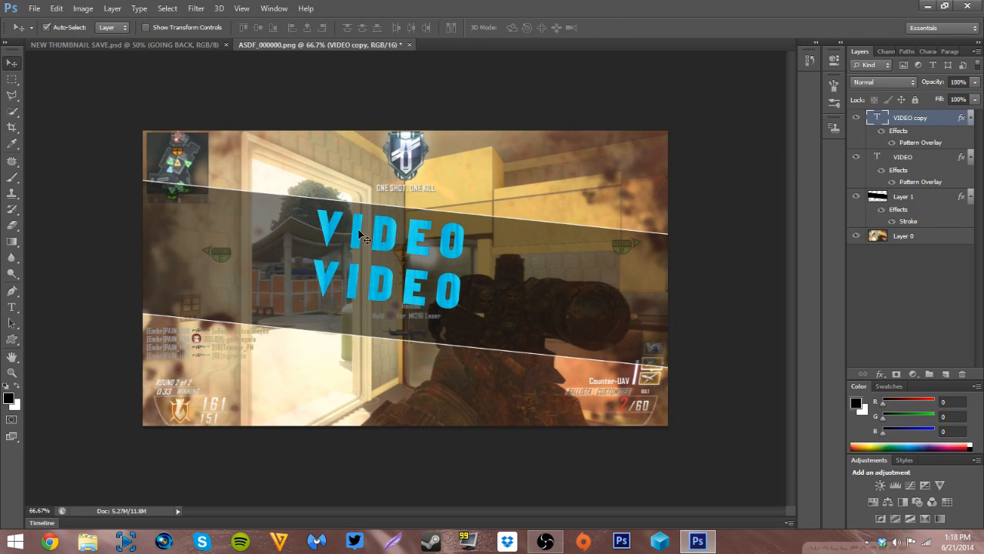
pyautogui.click(37, 8)
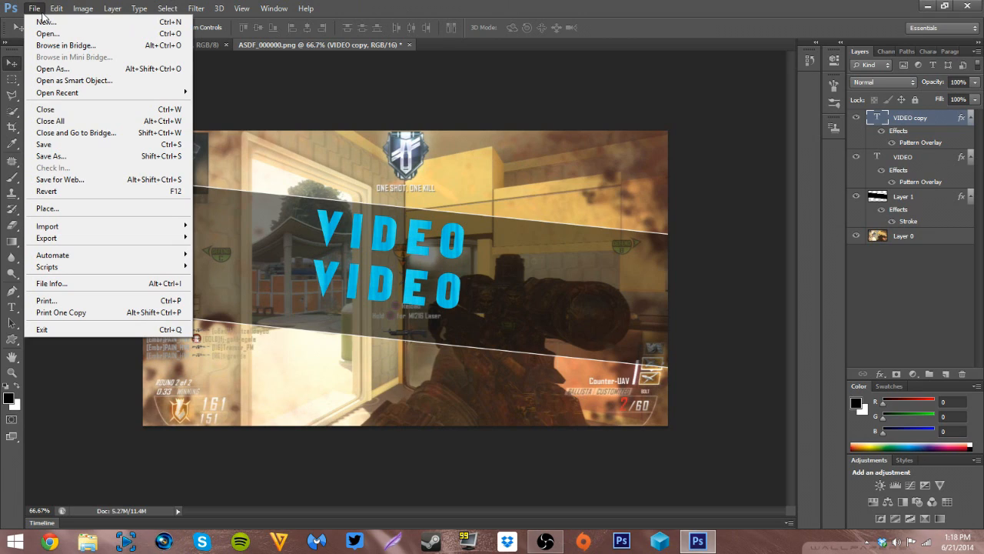
pyautogui.click(40, 10)
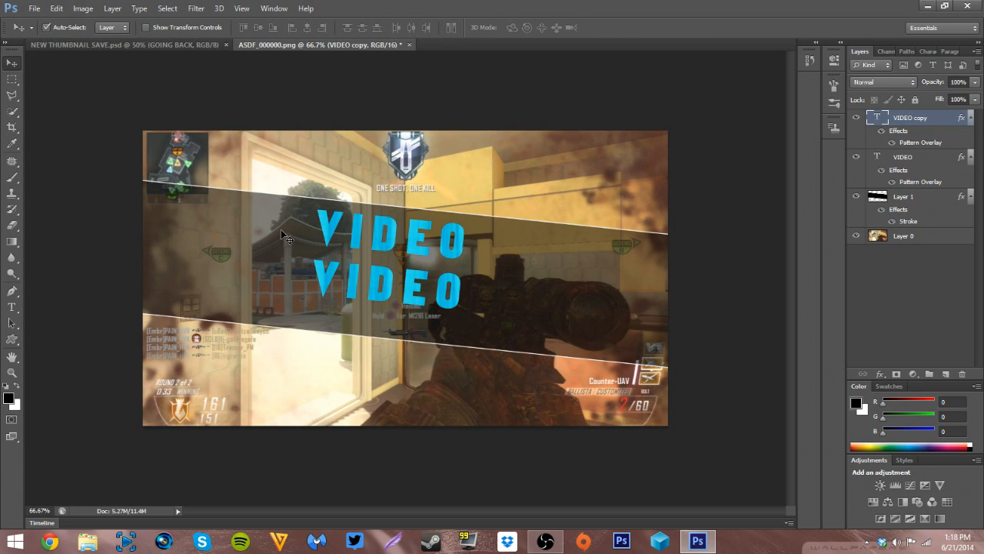
# Replace the wording of the lower VIDEO text with TUTORIAL.
pyautogui.click(11, 308)
pyautogui.click(333, 289)
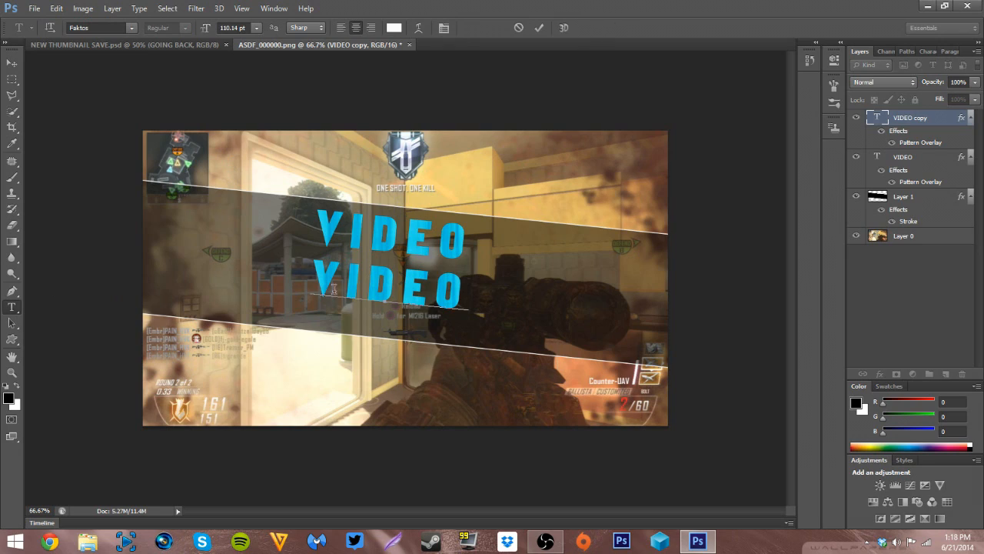
pyautogui.doubleClick(337, 297)
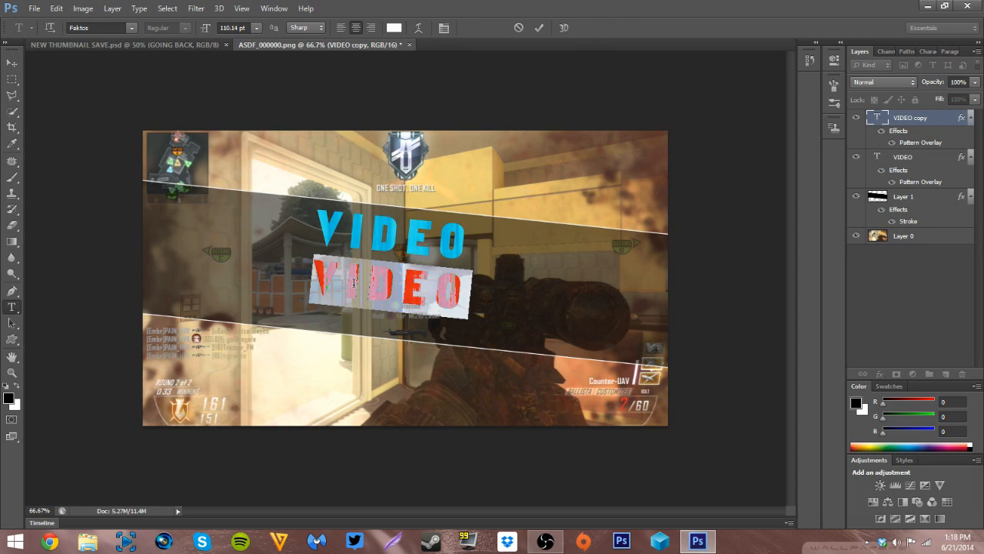
pyautogui.write('TUTORIAL')
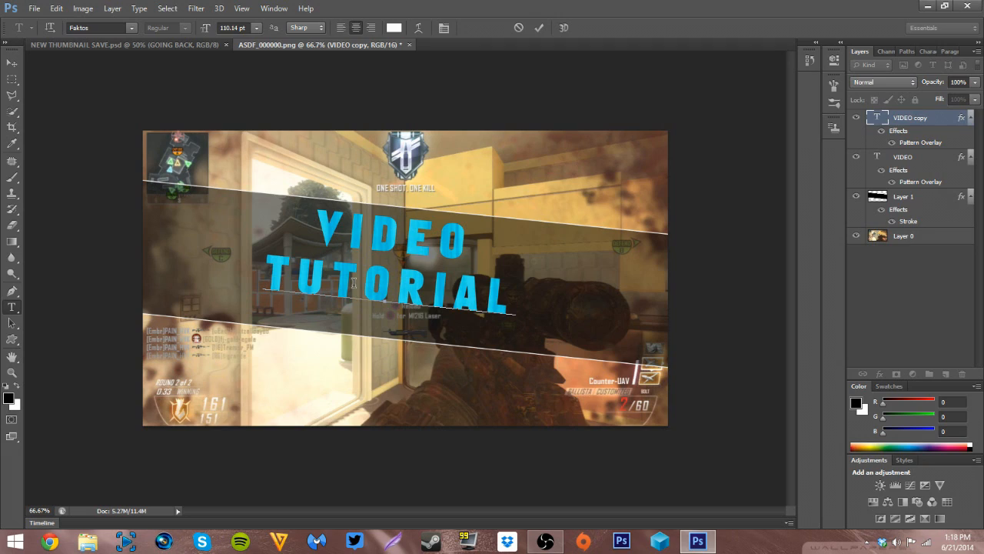
pyautogui.click(535, 32)
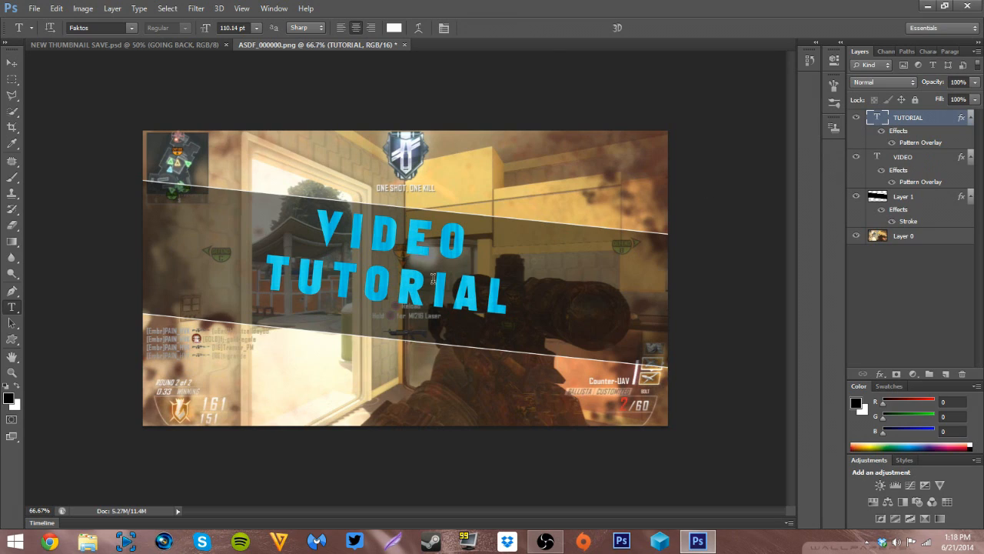
# Add a 4 px black outside stroke at 100% opacity to the TUTORIAL text layer.
pyautogui.rightClick(925, 120)
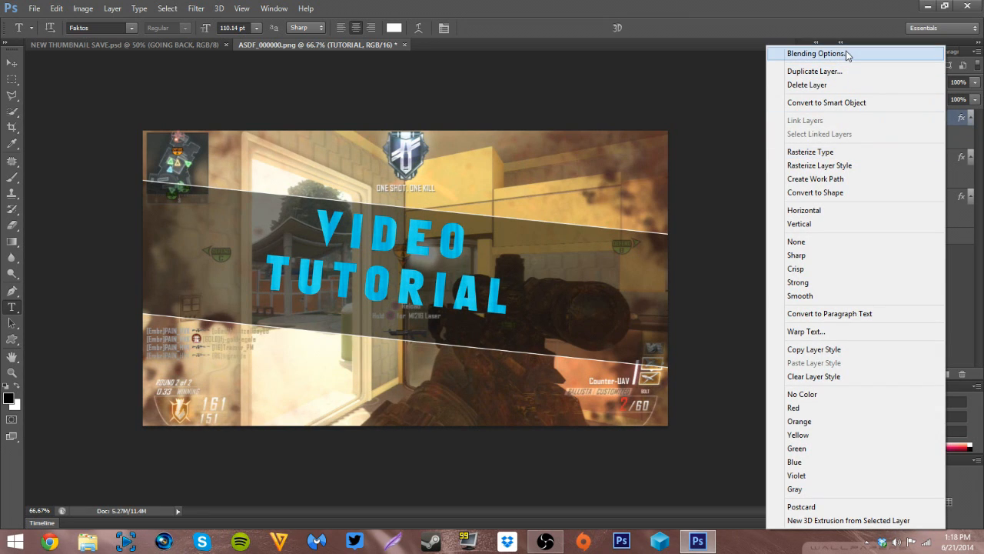
pyautogui.click(849, 52)
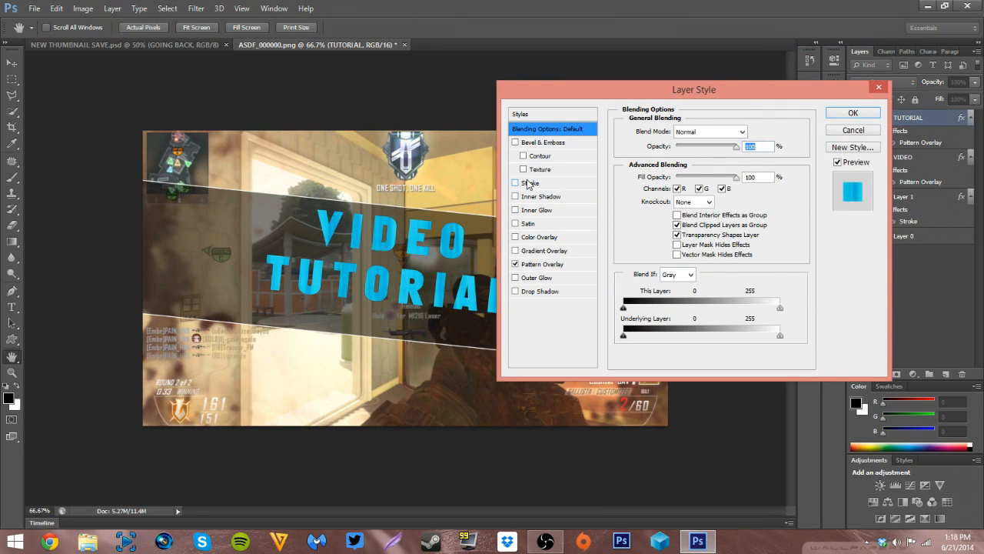
pyautogui.click(530, 183)
pyautogui.doubleClick(737, 132)
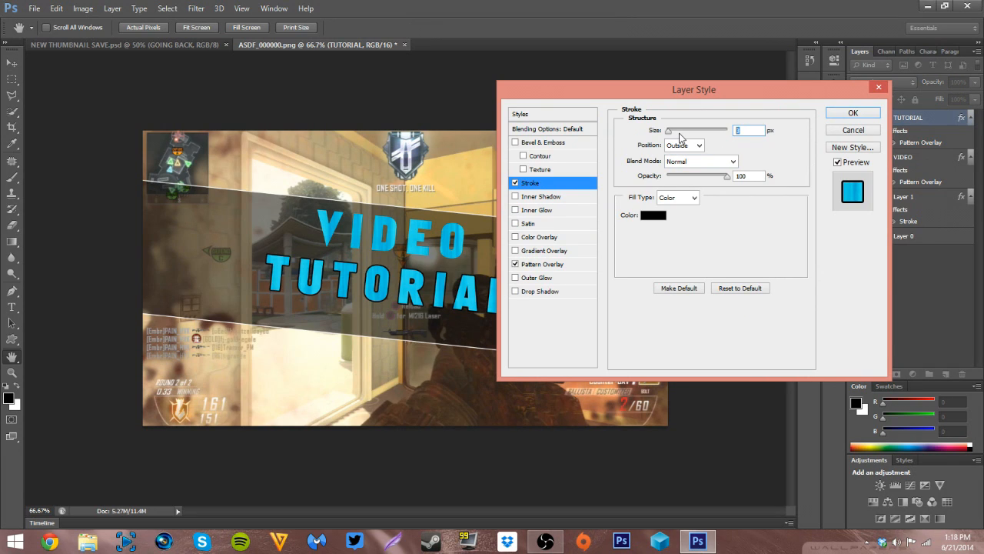
pyautogui.write('4')
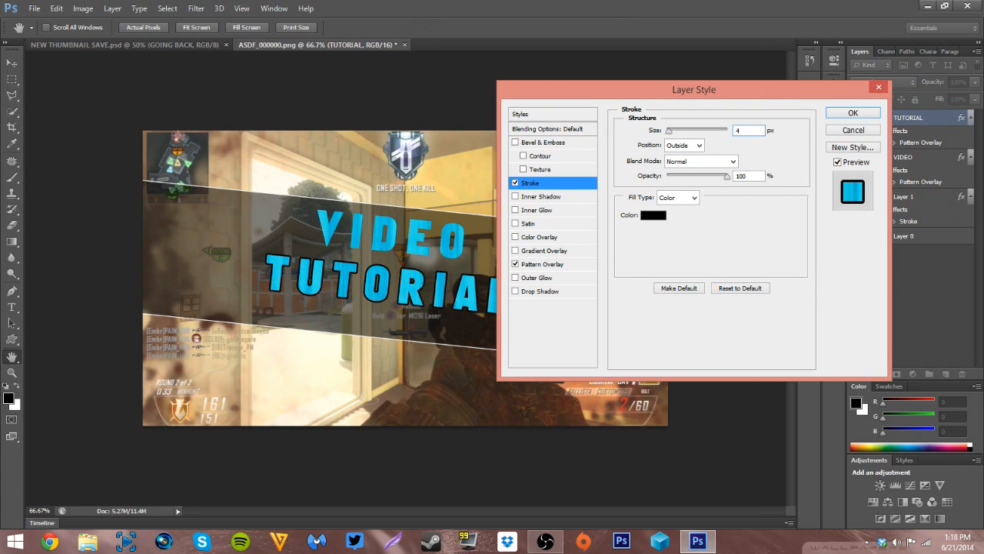
pyautogui.press('Return')
# Give the VIDEO text layer a 3 px black outside stroke at 100% opacity.
pyautogui.doubleClick(940, 170)
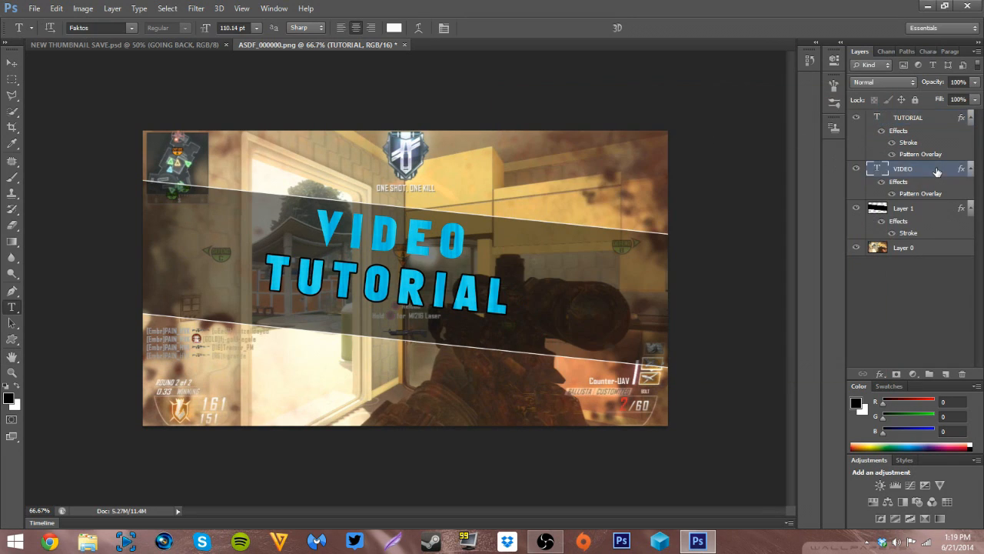
pyautogui.click(534, 185)
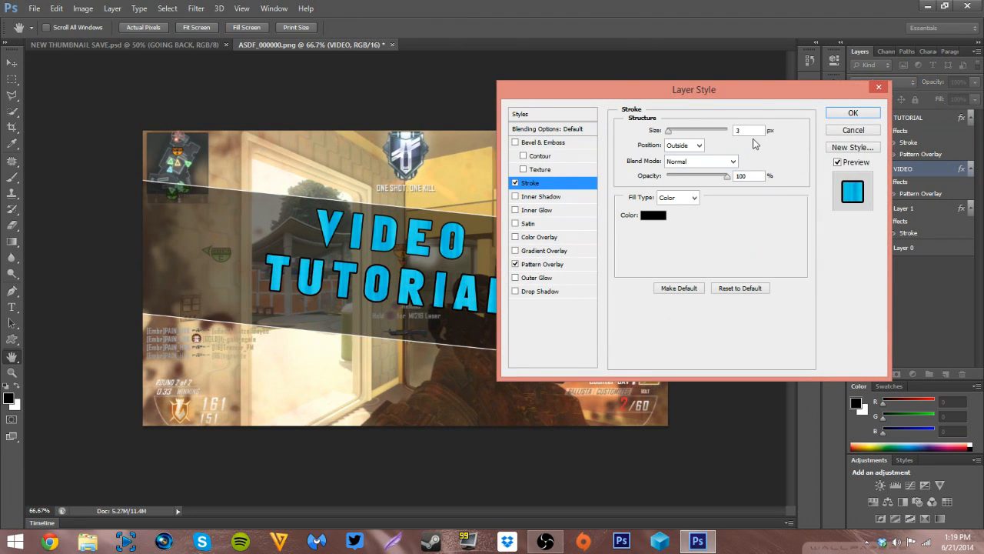
pyautogui.press('Return')
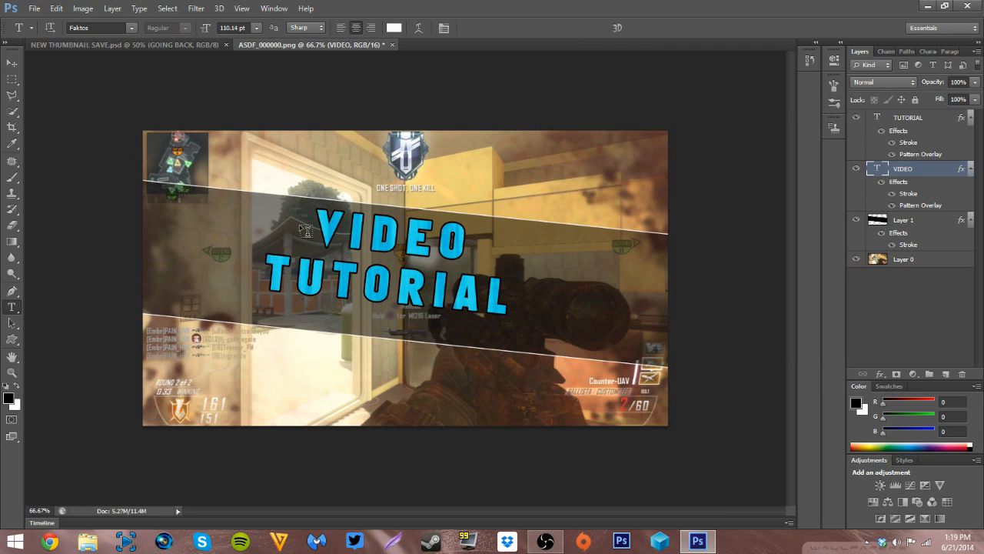
# View the earlier NEW THUMBNAIL SAVE.psd design for reference, return to the VIDEO TUTORIAL document and switch to the Move tool.
pyautogui.click(190, 44)
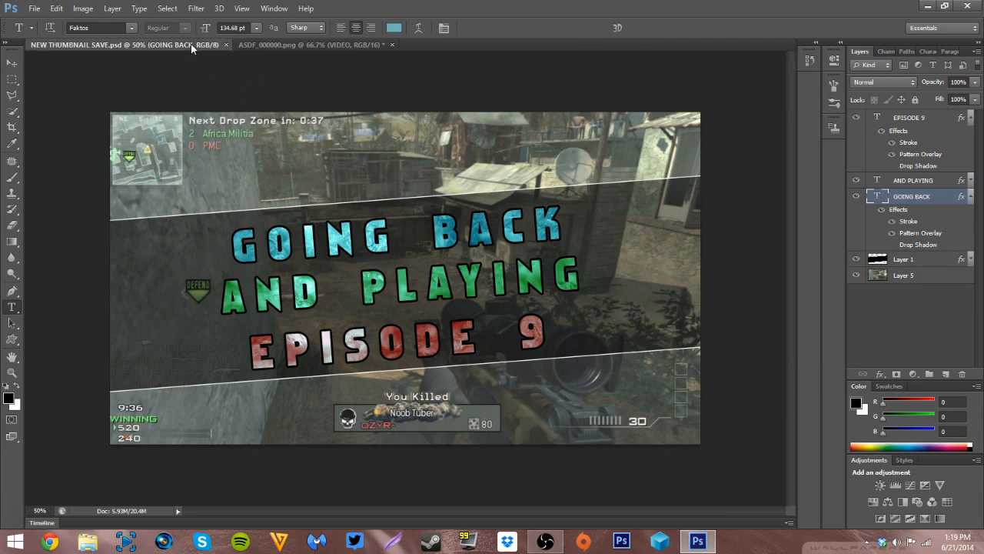
pyautogui.click(295, 47)
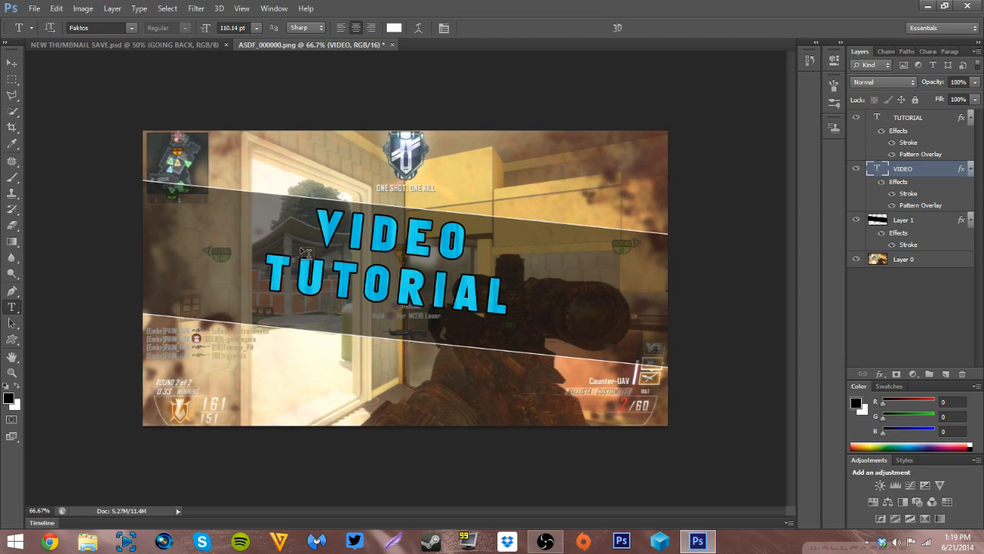
pyautogui.click(11, 63)
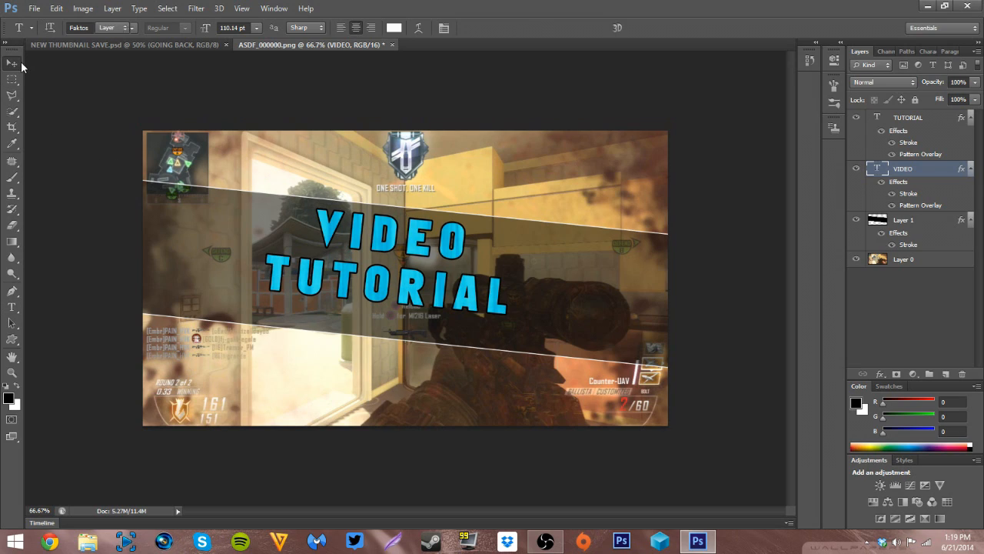
# Save the thumbnail to the Desktop as the layered Photoshop file ASDF_000000.
pyautogui.click(34, 8)
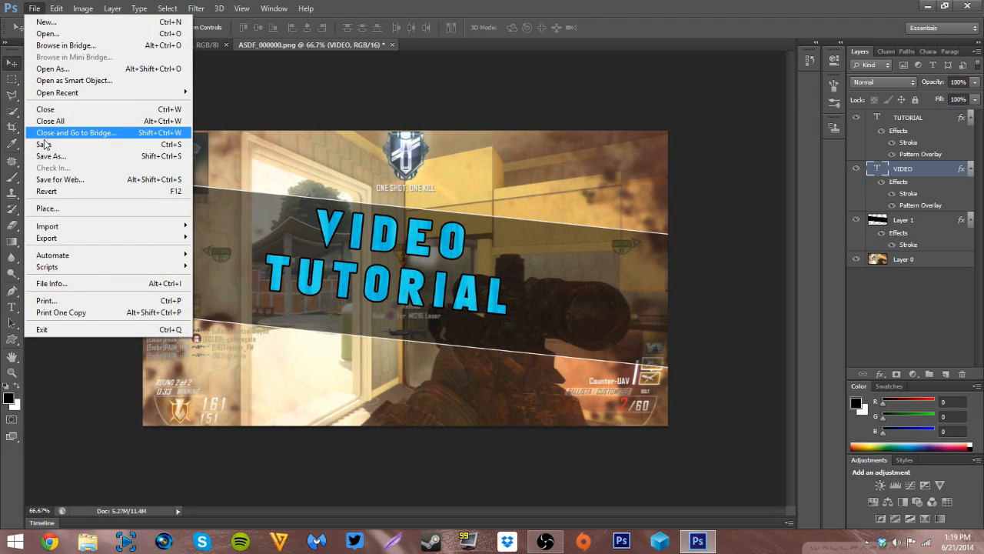
pyautogui.click(47, 156)
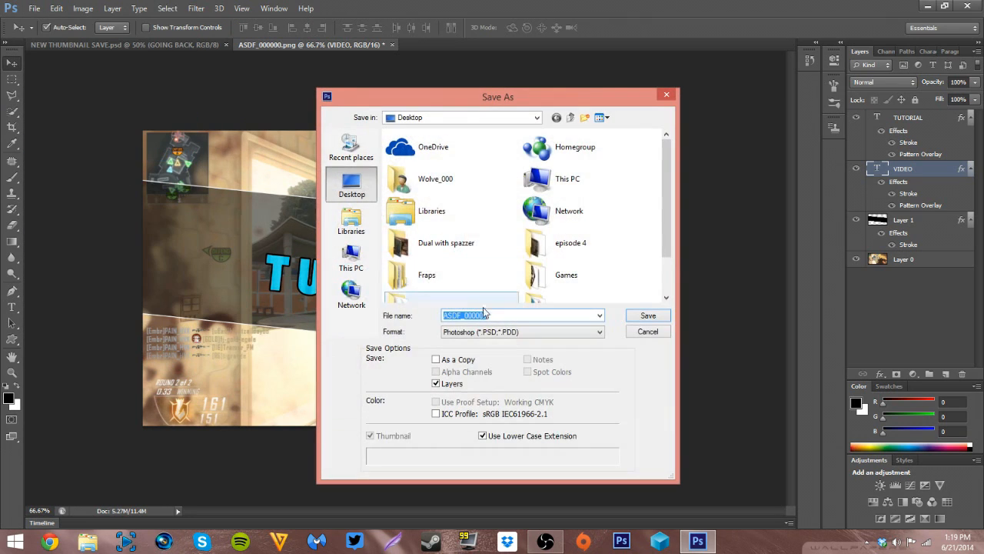
pyautogui.click(646, 316)
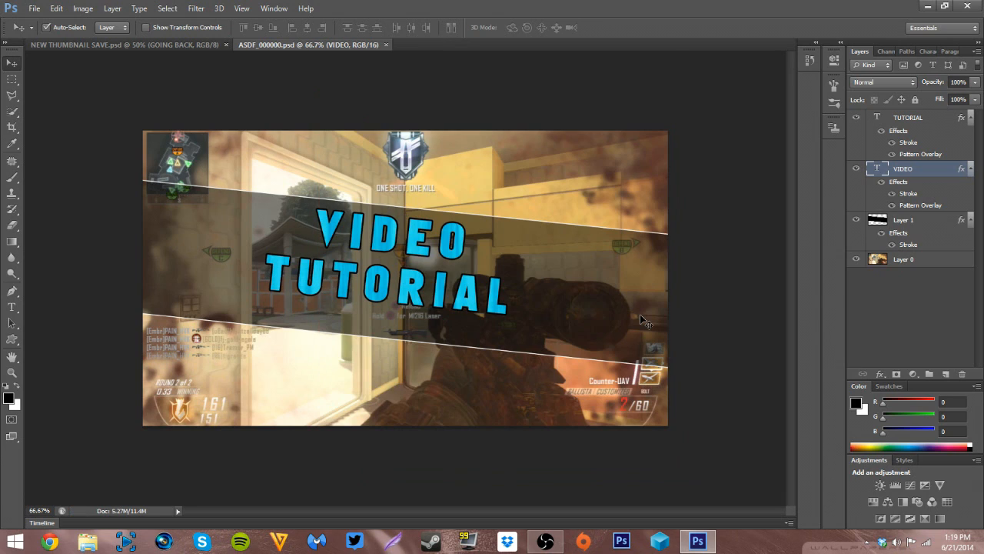
# Export a PNG copy to the Desktop over the existing ASDF_000000.png, with smallest compression and no interlacing.
pyautogui.click(34, 8)
pyautogui.click(56, 156)
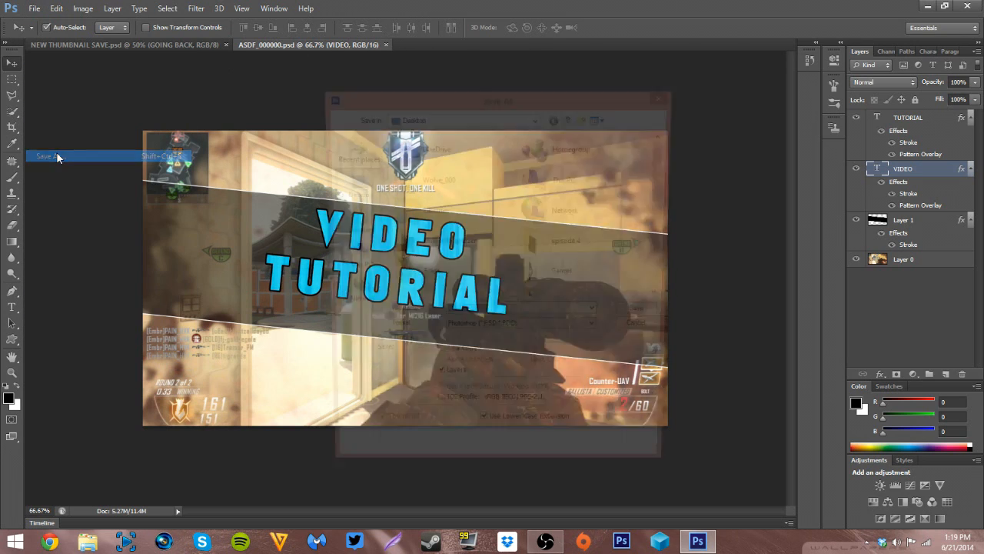
pyautogui.click(483, 333)
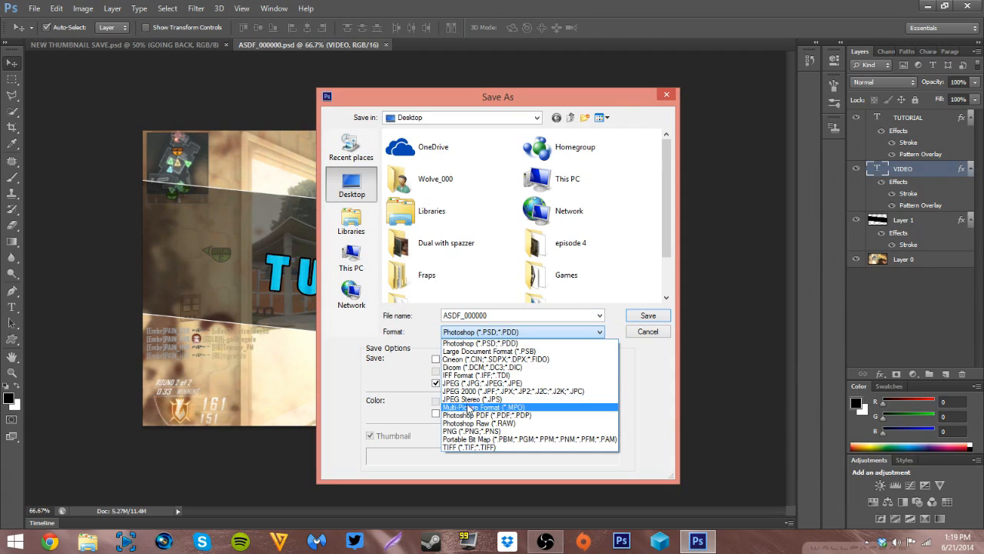
pyautogui.click(472, 430)
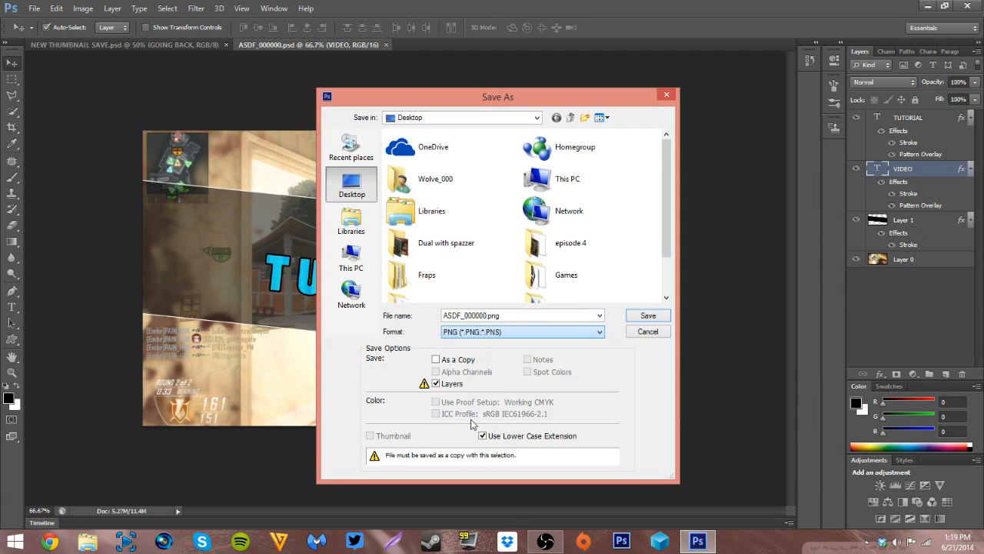
pyautogui.click(644, 317)
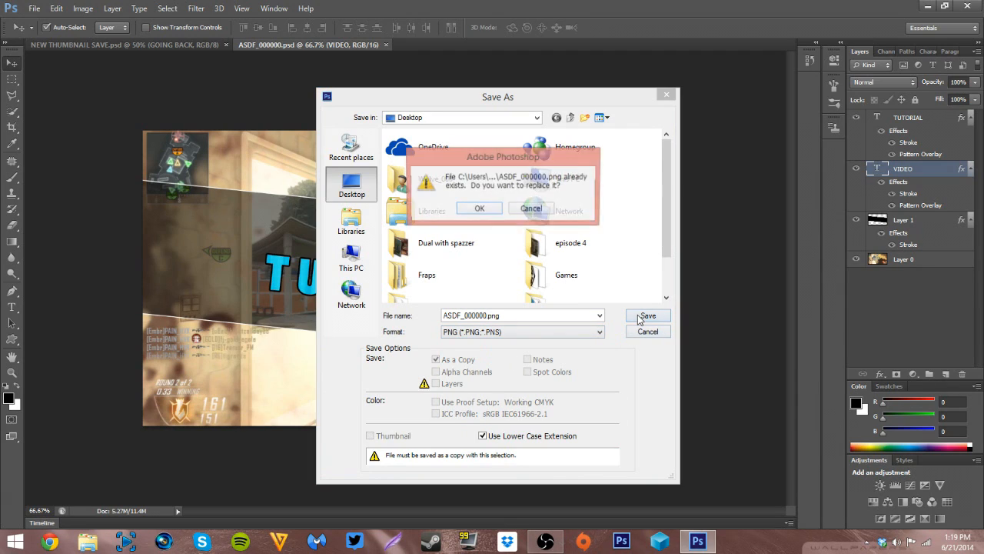
pyautogui.click(479, 209)
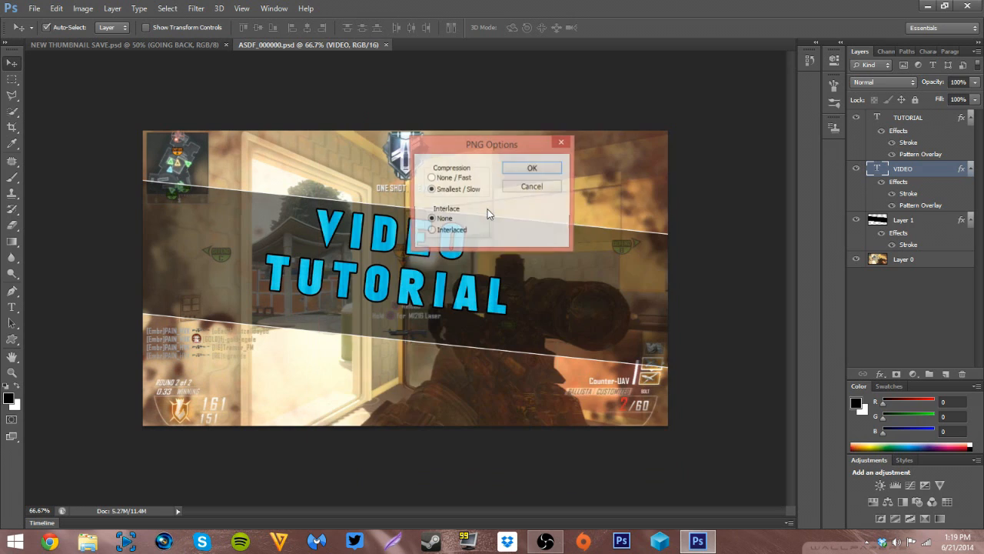
pyautogui.click(524, 170)
# Check the Desktop for the exported image, return to the thumbnail and try to save it under Save As again.
pyautogui.click(928, 6)
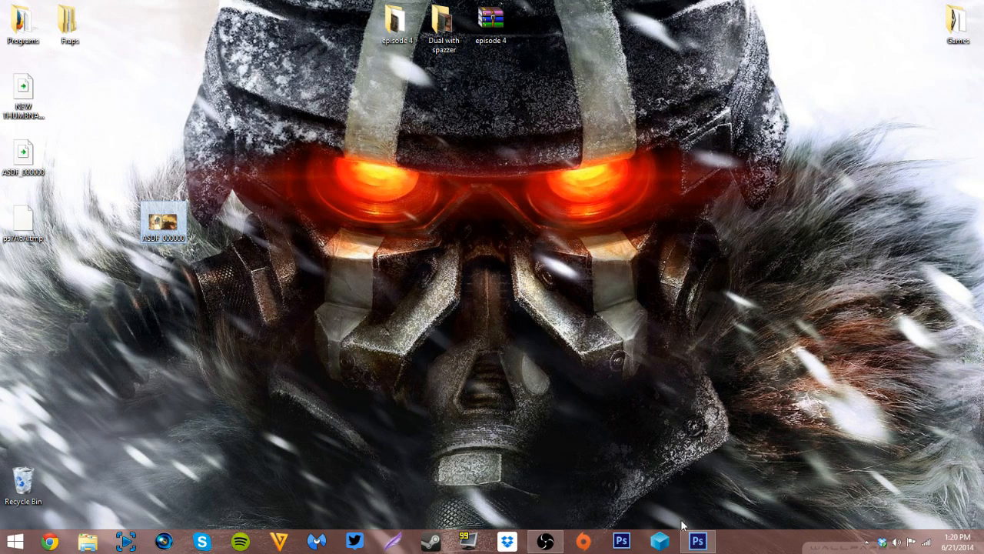
pyautogui.click(698, 541)
pyautogui.click(34, 9)
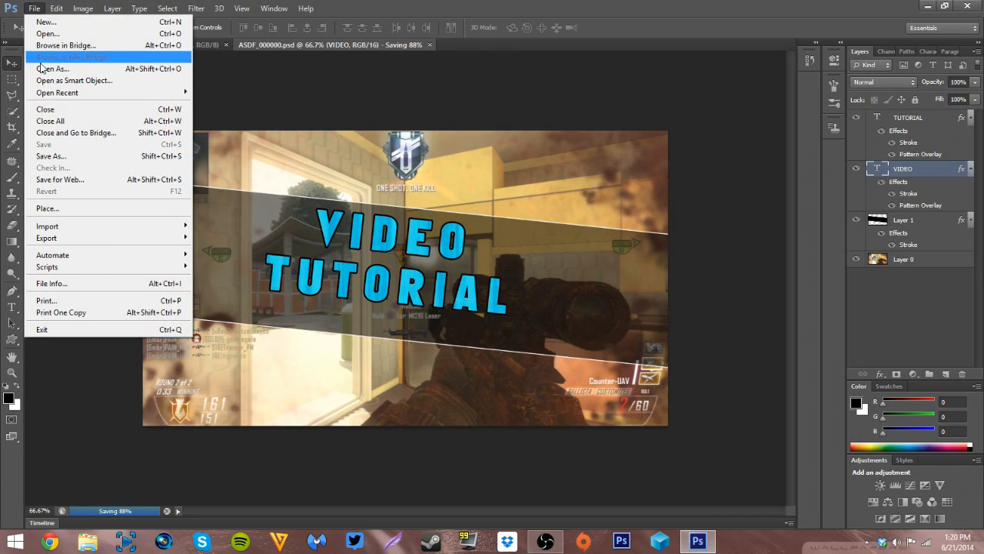
pyautogui.click(57, 158)
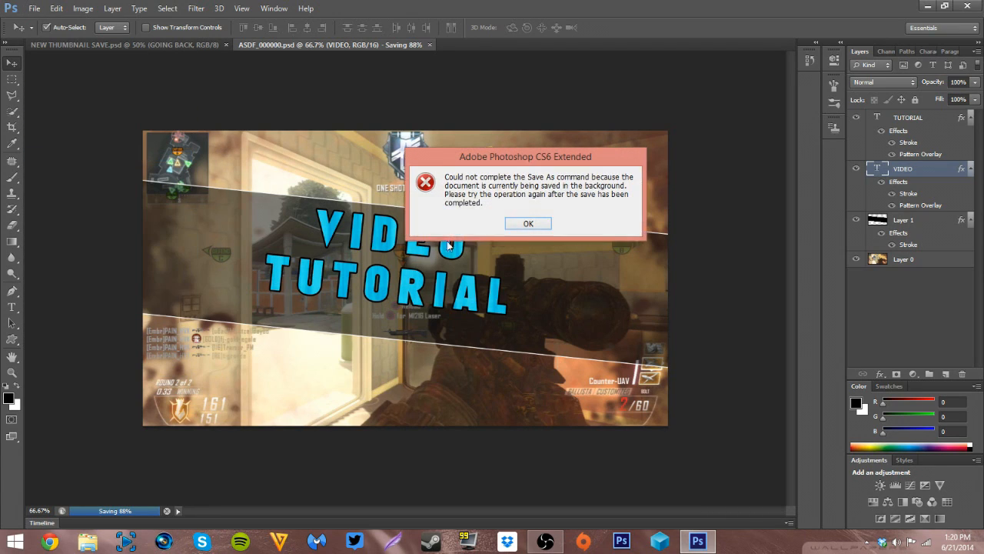
pyautogui.click(519, 225)
# On the Desktop, move the exported ASDF_000000 PNG away from the other icons and view it in Windows Photo Viewer.
pyautogui.click(697, 541)
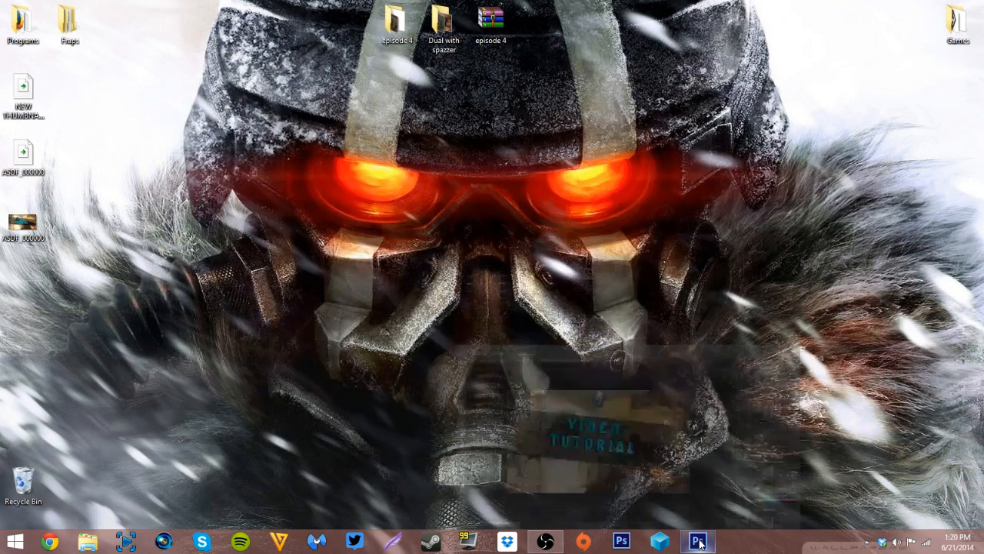
pyautogui.moveTo(23, 223); pyautogui.dragTo(165, 223)
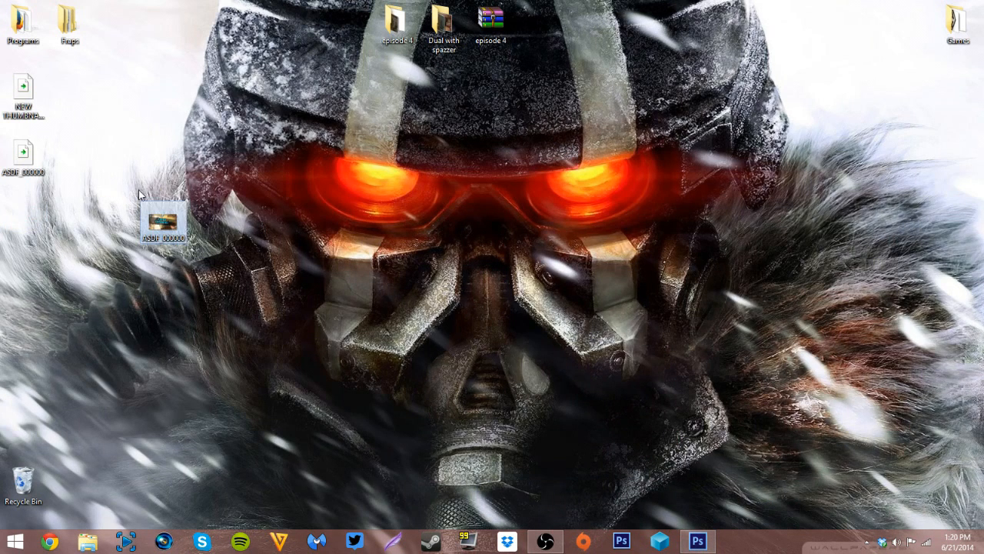
pyautogui.doubleClick(169, 230)
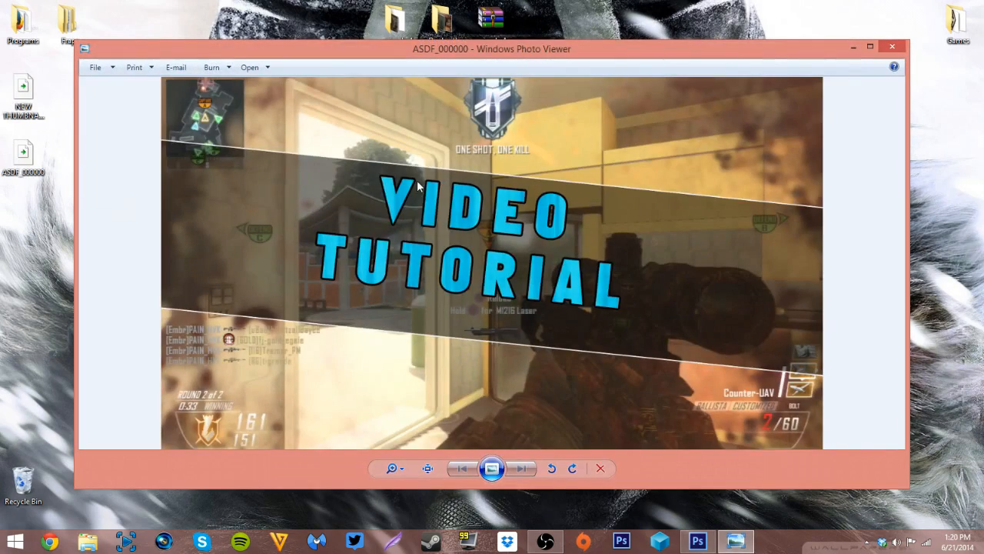
pyautogui.click(892, 46)
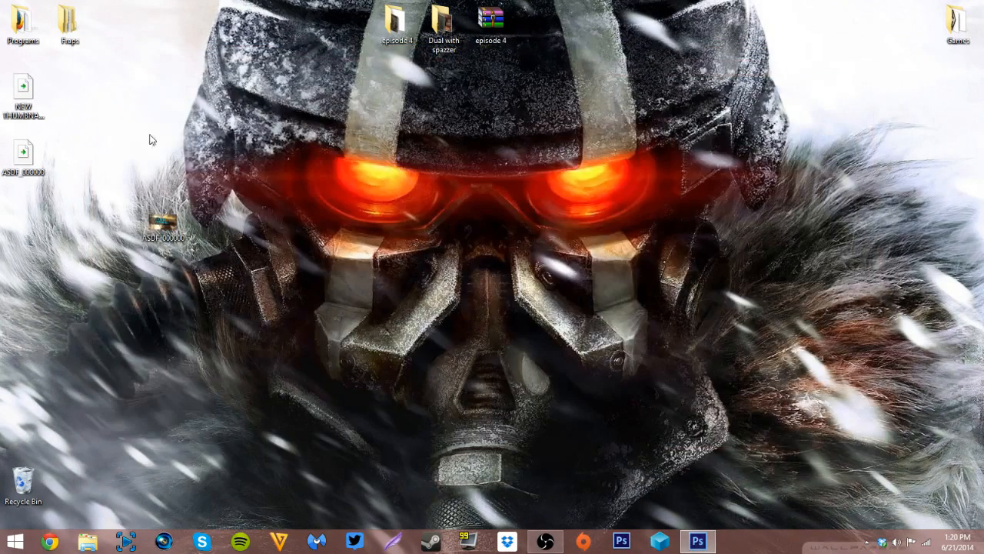
# Return to Photoshop, restart it, and open the ASDF_000000 Photoshop file from the Desktop.
pyautogui.click(698, 541)
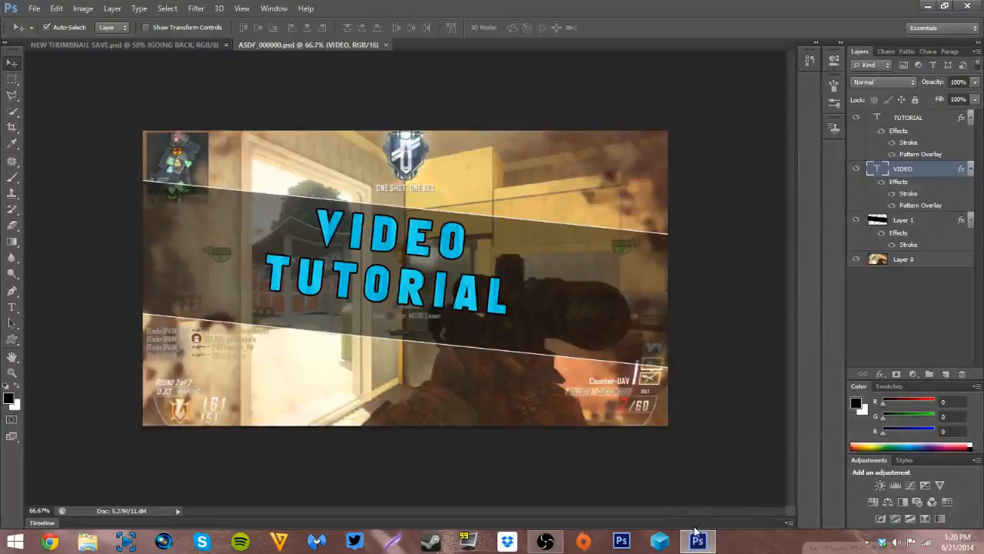
pyautogui.click(965, 5)
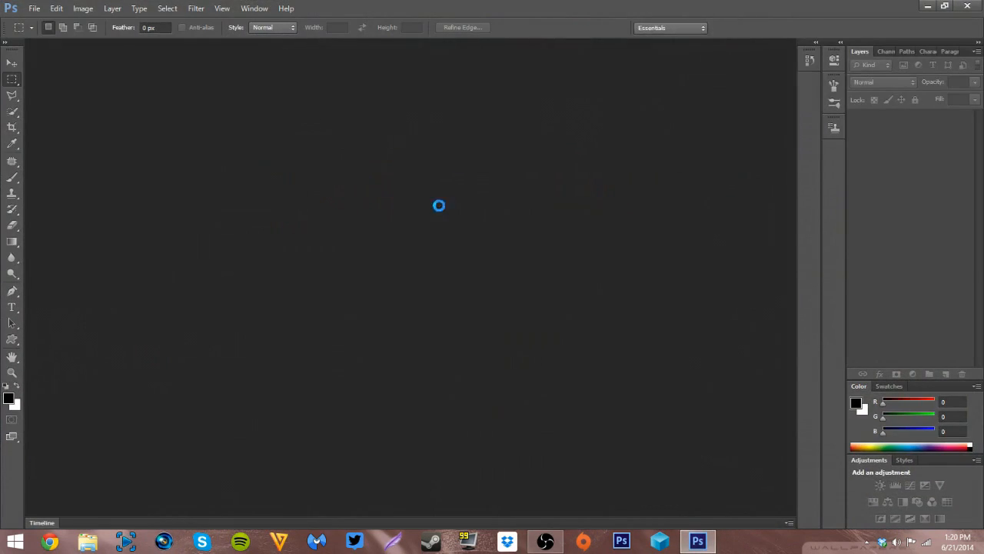
pyautogui.click(36, 9)
pyautogui.click(42, 30)
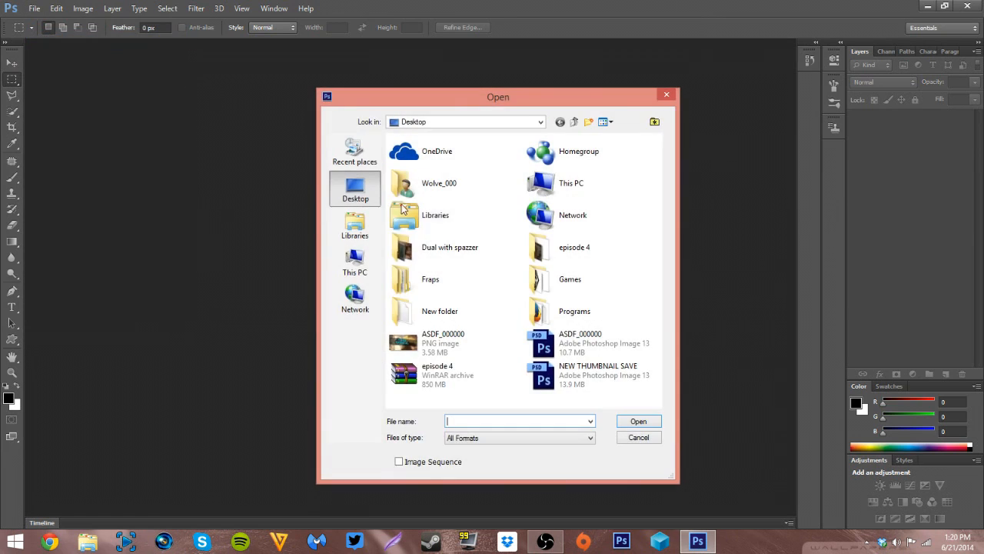
pyautogui.click(579, 345)
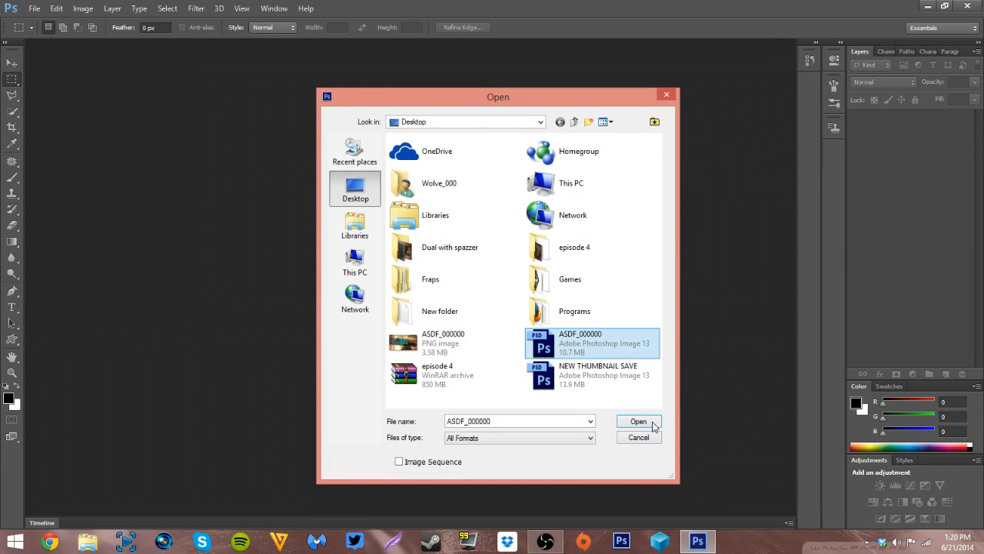
pyautogui.click(639, 422)
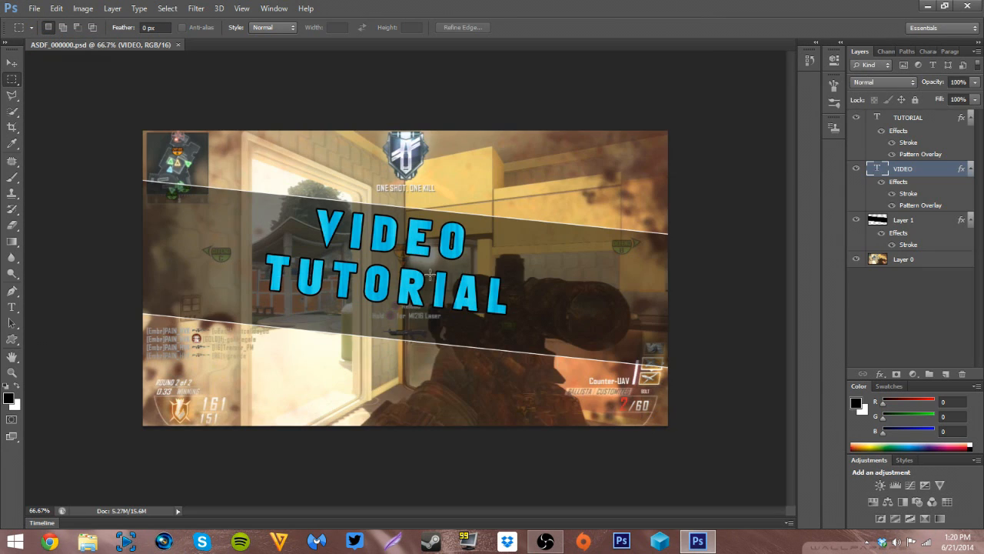
# Open the image BjyFw0UCQAAo7h9.png from the Pictures library.
pyautogui.click(35, 8)
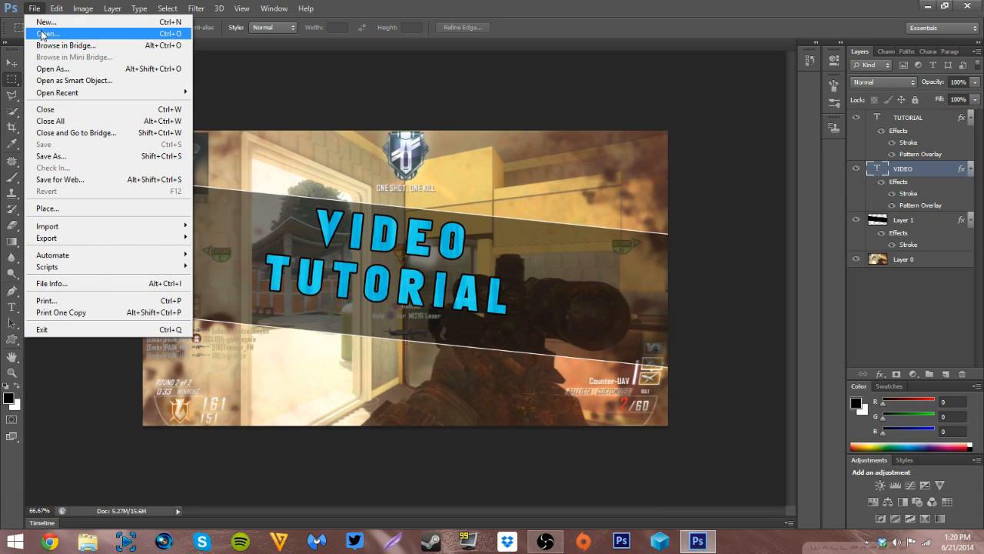
pyautogui.click(35, 11)
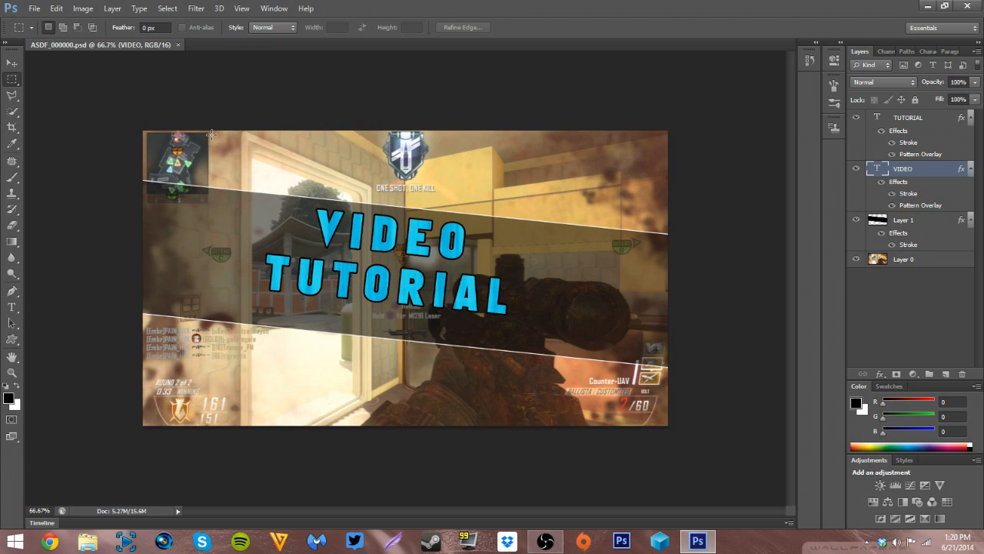
pyautogui.click(41, 14)
pyautogui.click(46, 31)
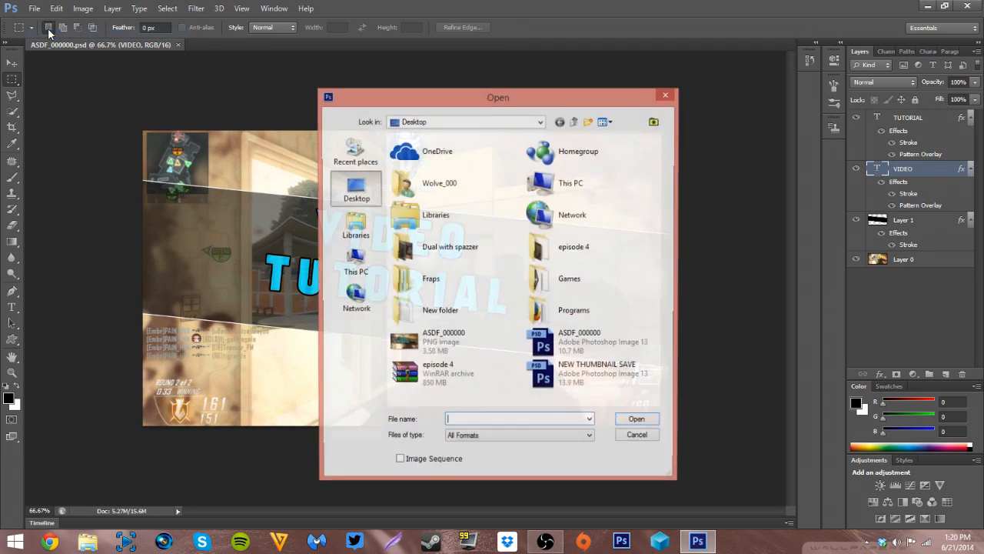
pyautogui.click(356, 226)
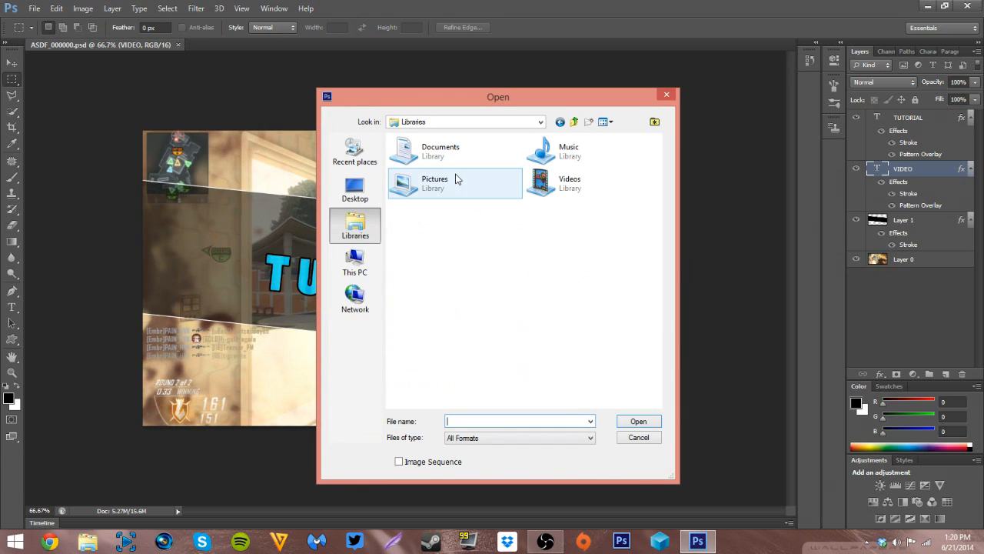
pyautogui.doubleClick(484, 184)
pyautogui.scroll(-3, 554, 275)
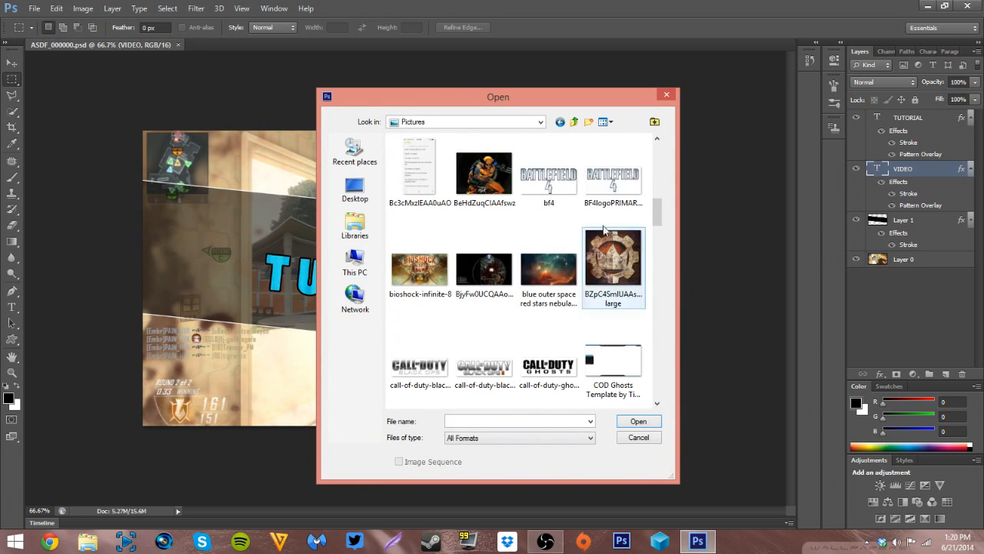
pyautogui.doubleClick(483, 271)
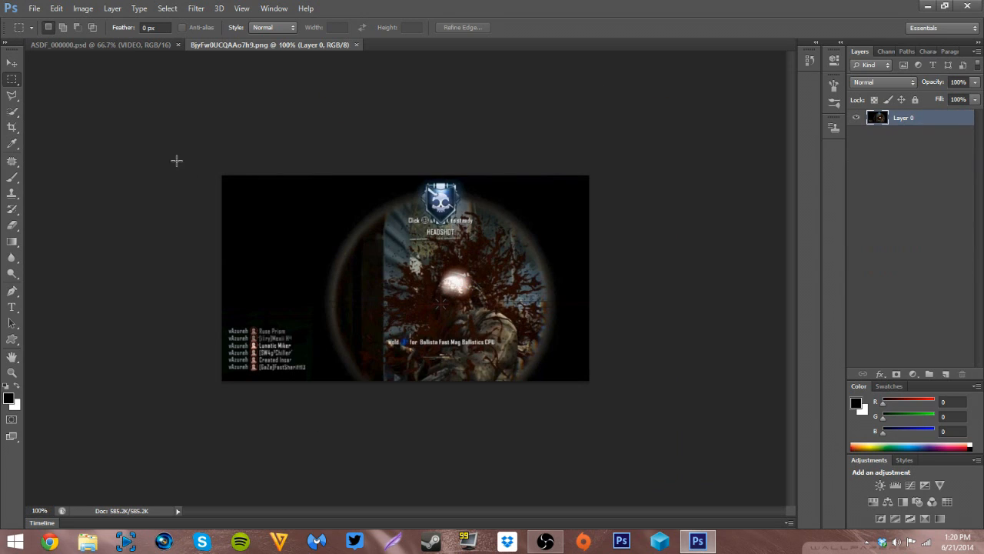
# Move the opened scope image into the ASDF_000000.psd document and align it with the canvas's upper-left corner.
pyautogui.click(11, 63)
pyautogui.moveTo(245, 233); pyautogui.dragTo(231, 212)
pyautogui.click(451, 211)
pyautogui.moveTo(359, 216); pyautogui.dragTo(330, 189)
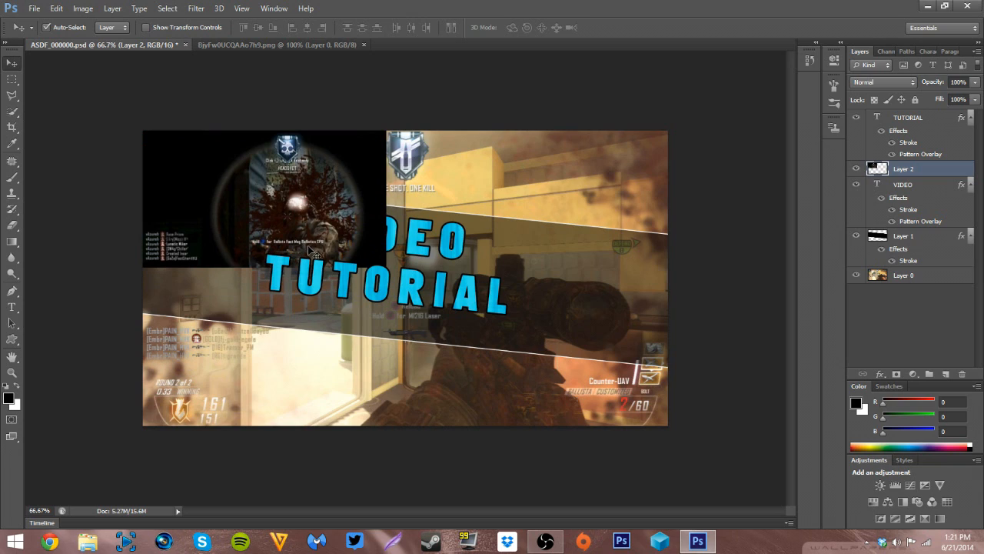
# Free-transform the scope image to about 215% so it covers the canvas, and move its layer between Layer 1 and Layer 0.
pyautogui.click(35, 9)
pyautogui.click(56, 9)
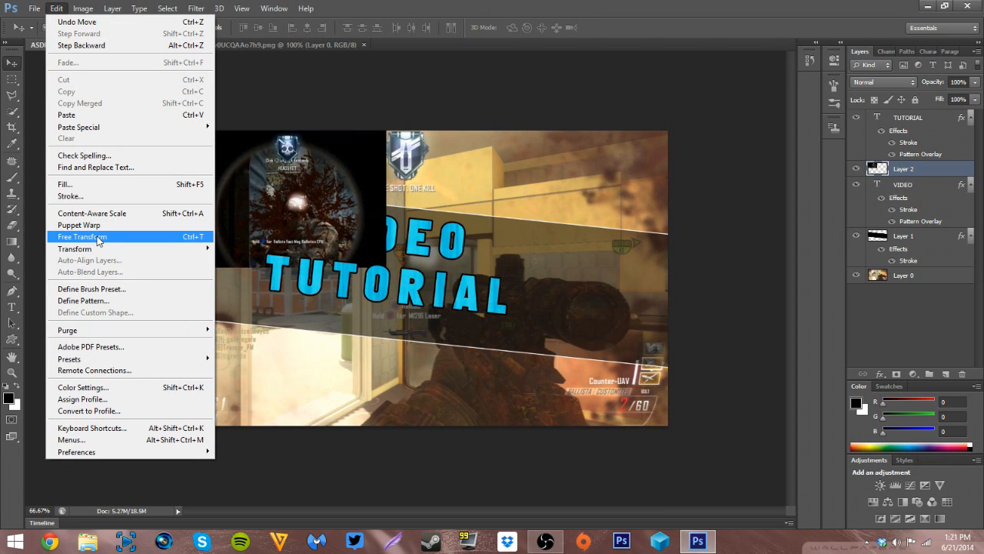
pyautogui.click(98, 241)
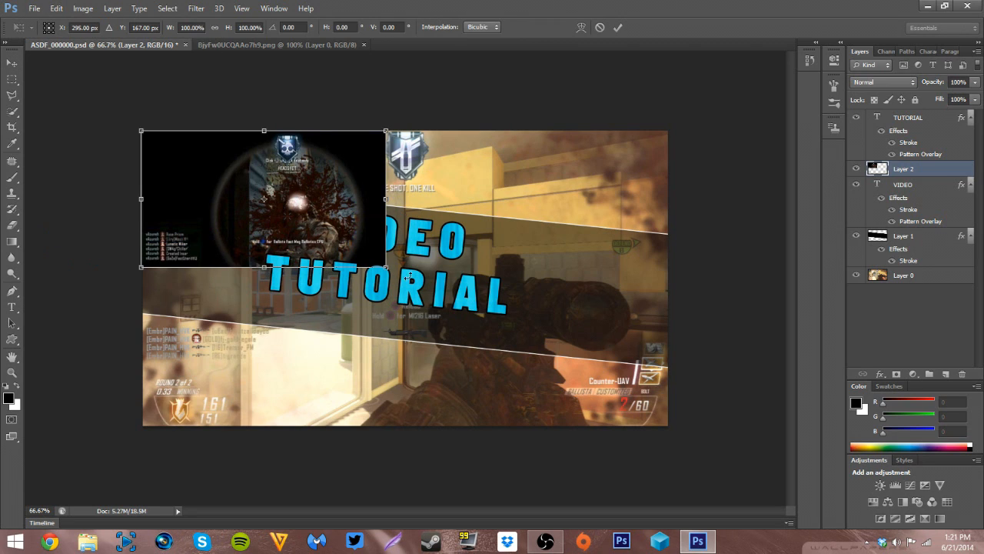
pyautogui.moveTo(385, 268); pyautogui.dragTo(665, 432)
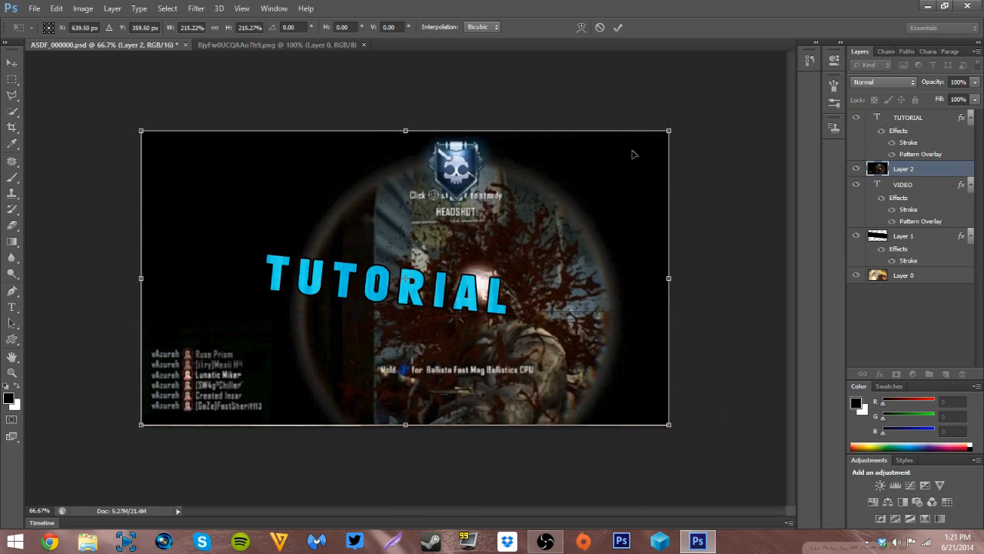
pyautogui.click(618, 28)
pyautogui.moveTo(906, 170); pyautogui.dragTo(907, 263)
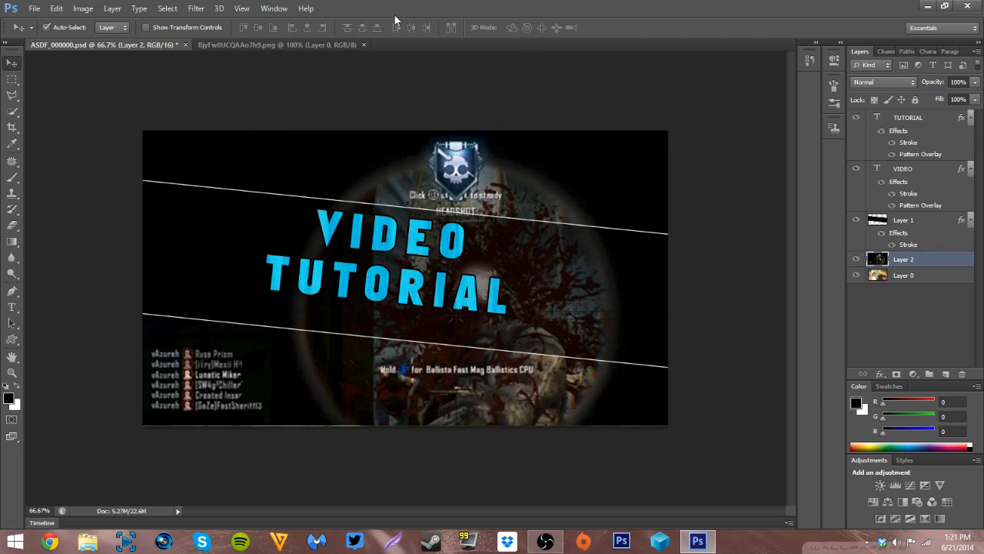
# Close Photoshop and bring up the Open Broadcaster Software window.
pyautogui.click(967, 6)
pyautogui.click(496, 202)
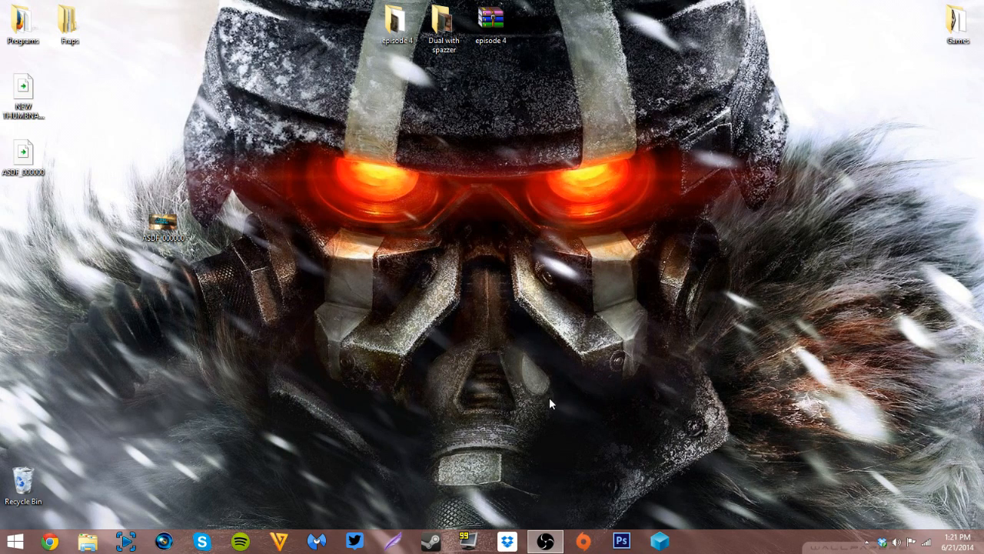
pyautogui.click(548, 541)
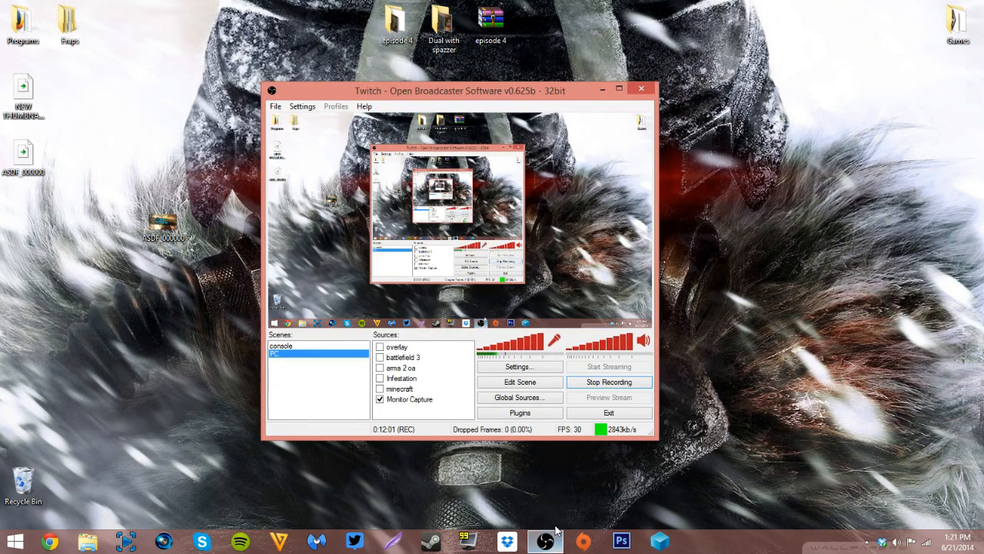